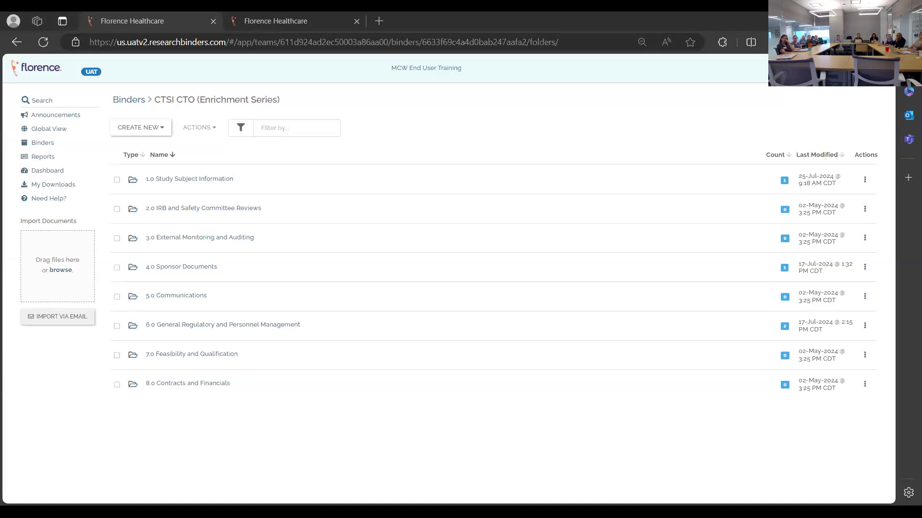
Browse 1.0 Study Subject Information > 1.1 Individual Subject Folders > Subject_001 and open Clinical Trial_ICF_Example_Signature
{"action": "left_click", "coordinate": [213, 183]}
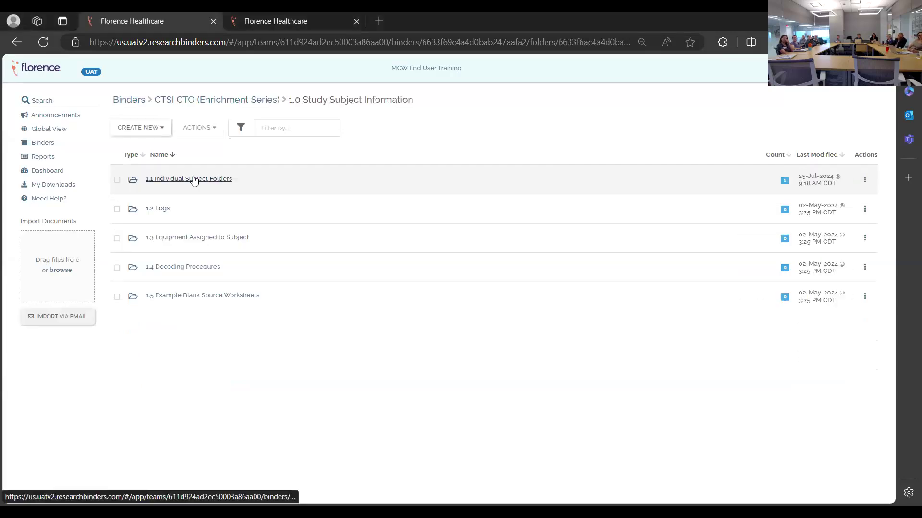
{"action": "left_click", "coordinate": [194, 180]}
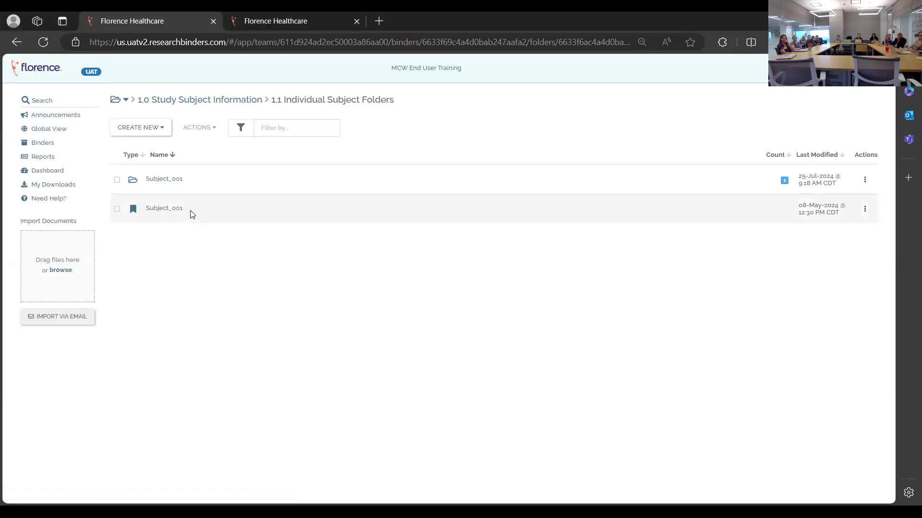
{"action": "left_click", "coordinate": [172, 208]}
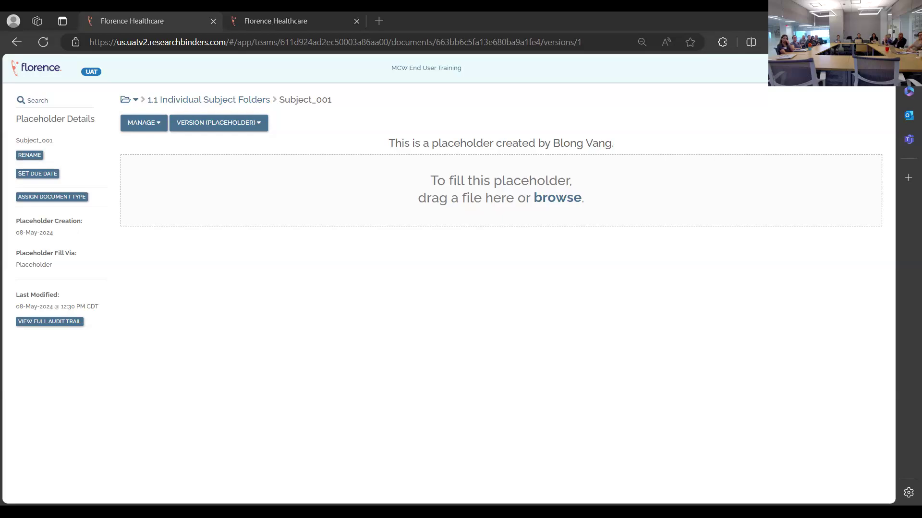
{"action": "left_click", "coordinate": [216, 100]}
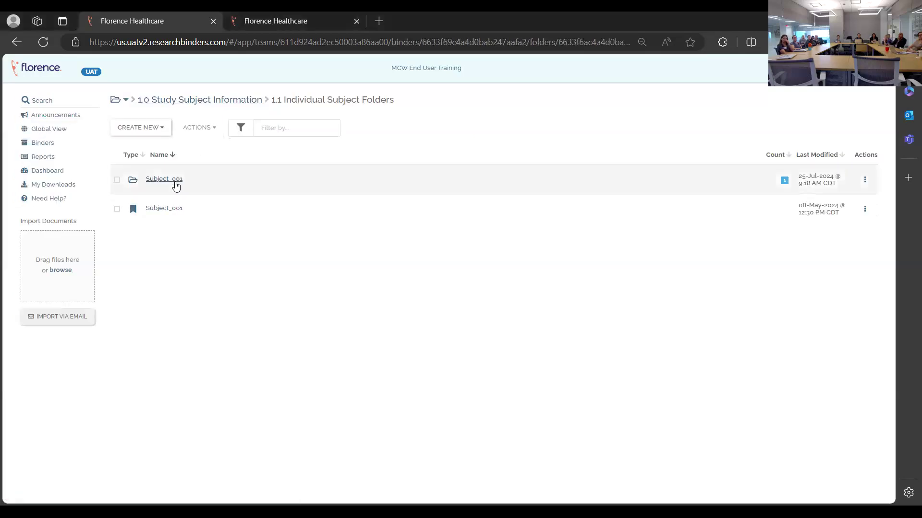
{"action": "left_click", "coordinate": [174, 180]}
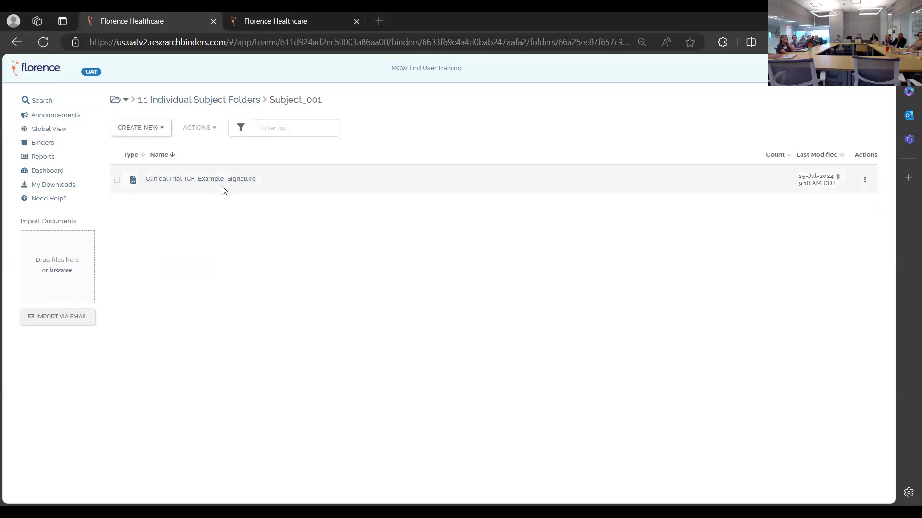
{"action": "left_click", "coordinate": [223, 182]}
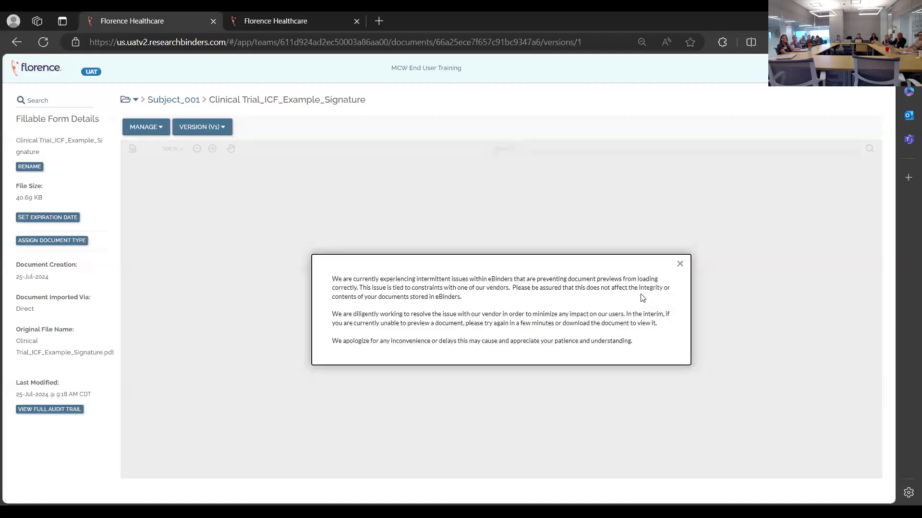
Dismiss the preview notice, scroll through both consent-form pages, then go back to Subject_001
{"action": "left_click", "coordinate": [680, 263]}
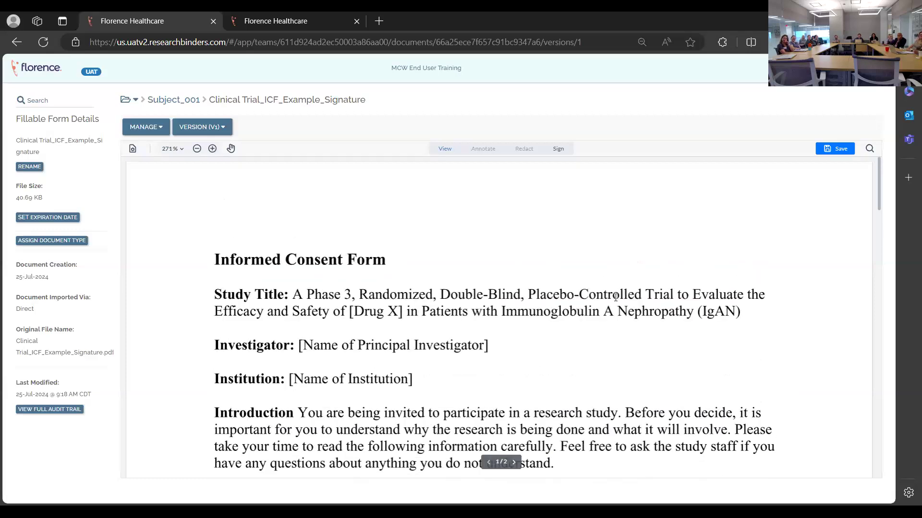
{"action": "scroll", "coordinate": [616, 297], "scroll_direction": "down", "scroll_amount": 1}
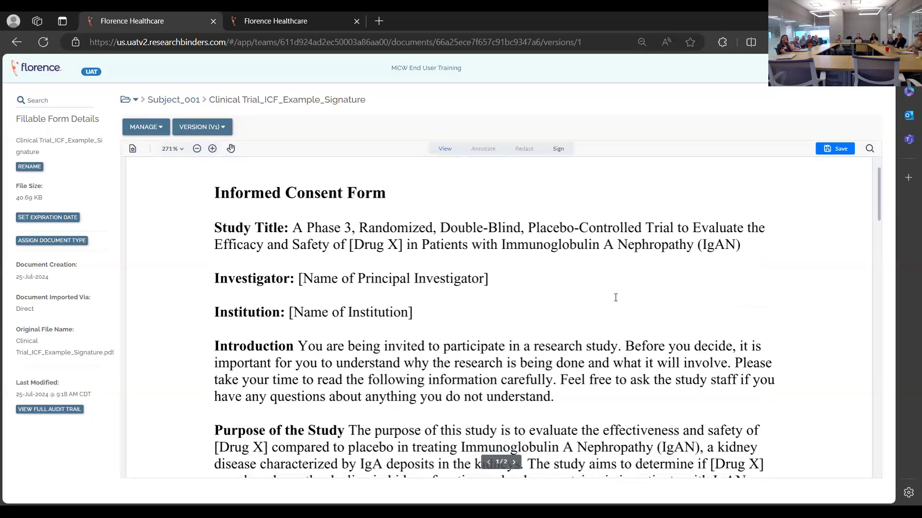
{"action": "scroll", "coordinate": [615, 297], "scroll_direction": "down", "scroll_amount": 1}
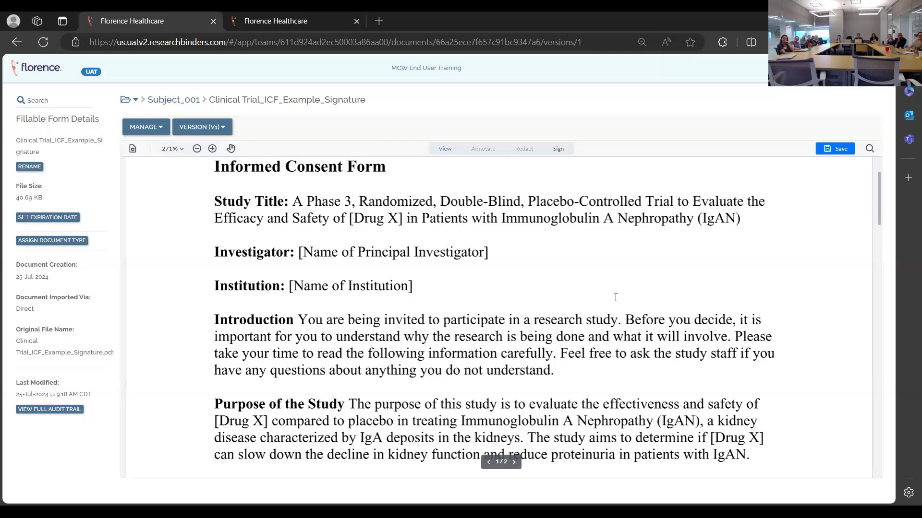
{"action": "key", "text": "ctrl+minus"}
{"action": "key", "text": "ctrl+minus"}
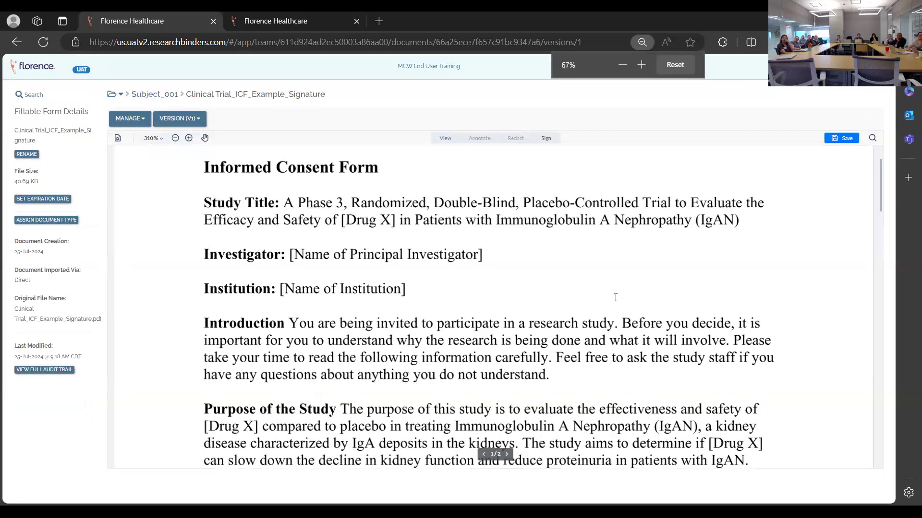
{"action": "key", "text": "ctrl+plus"}
{"action": "key", "text": "ctrl+plus"}
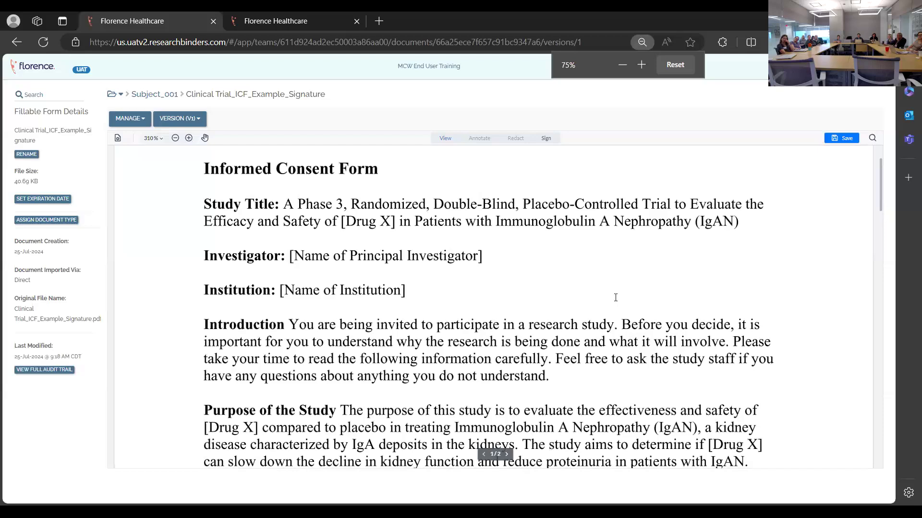
{"action": "scroll", "coordinate": [615, 297], "scroll_direction": "down", "scroll_amount": 4}
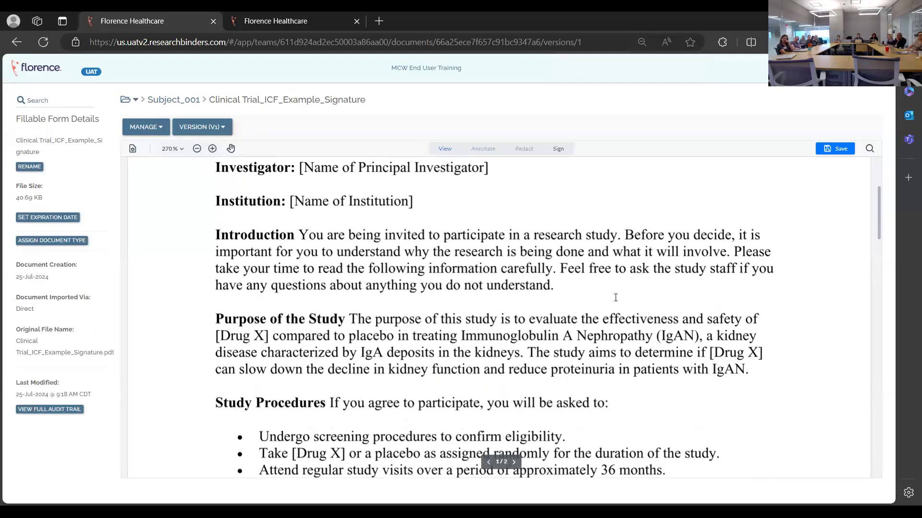
{"action": "scroll", "coordinate": [613, 294], "scroll_direction": "up", "scroll_amount": 5}
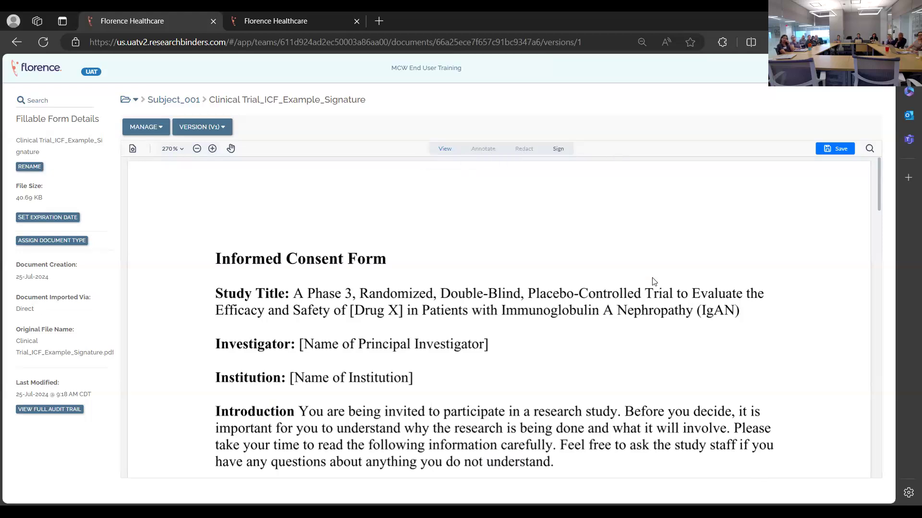
{"action": "scroll", "coordinate": [652, 282], "scroll_direction": "down", "scroll_amount": 20}
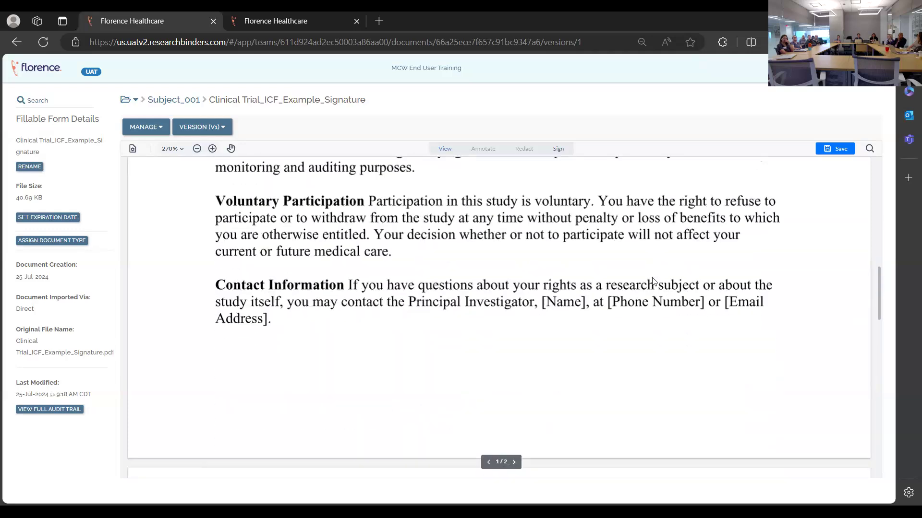
{"action": "scroll", "coordinate": [652, 282], "scroll_direction": "up", "scroll_amount": 10}
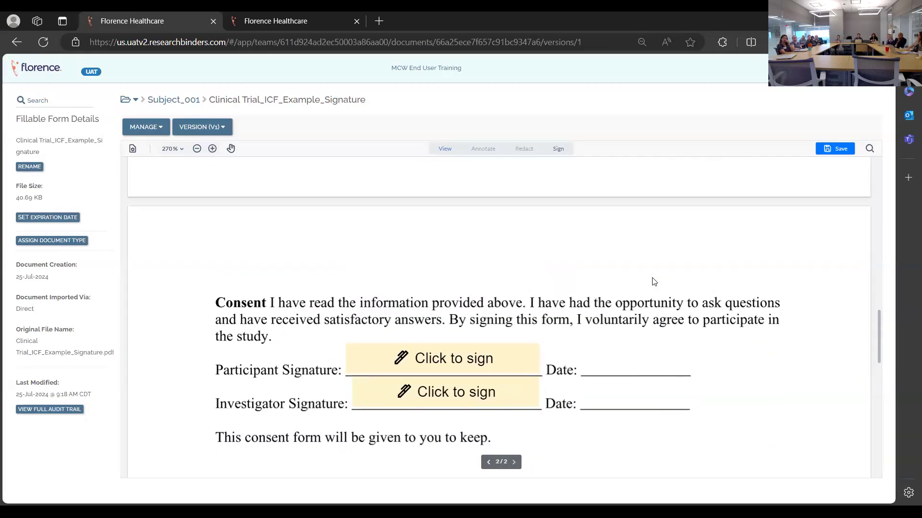
{"action": "scroll", "coordinate": [604, 249], "scroll_direction": "up", "scroll_amount": 5}
{"action": "left_click", "coordinate": [170, 100]}
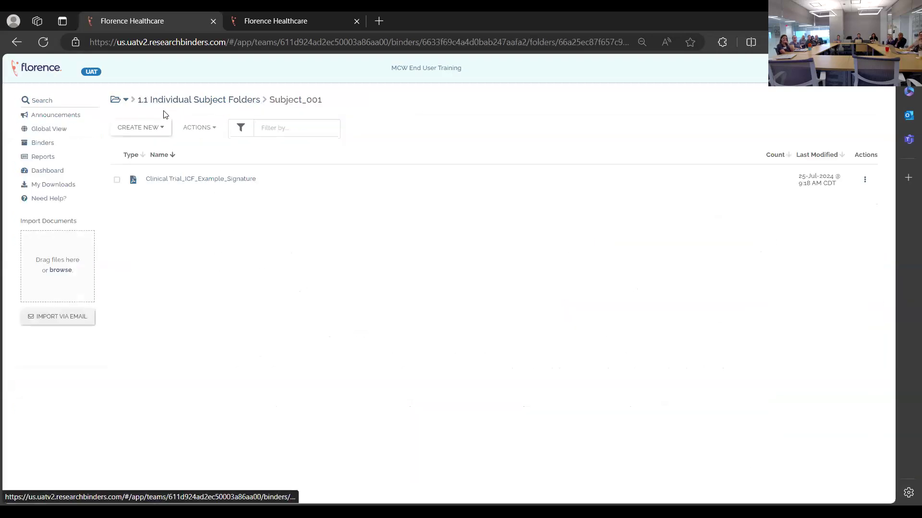
Return to the binder root and open Clinical Trial Protocol_EXAMPLE in 4.0 Sponsor Documents > 4.1 Protocols > 1. Sponsor Protocol
{"action": "left_click", "coordinate": [168, 102]}
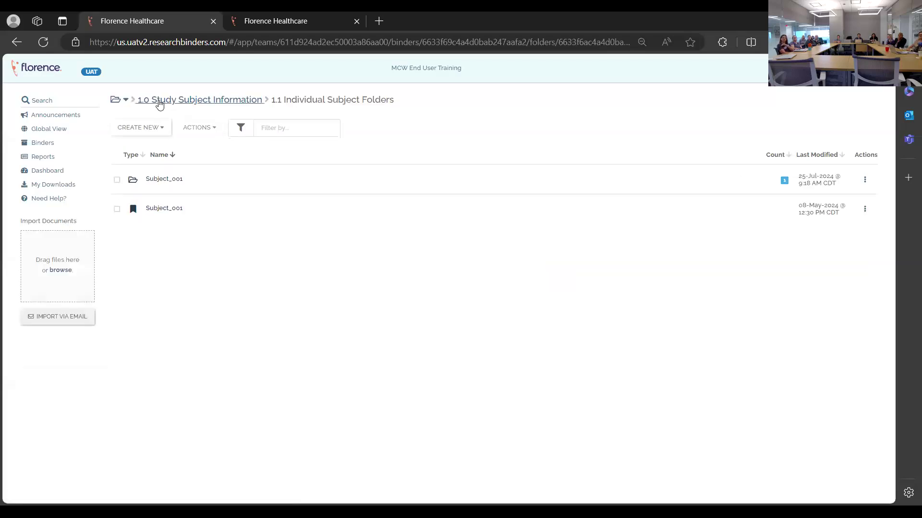
{"action": "left_click", "coordinate": [158, 102]}
{"action": "left_click", "coordinate": [189, 102]}
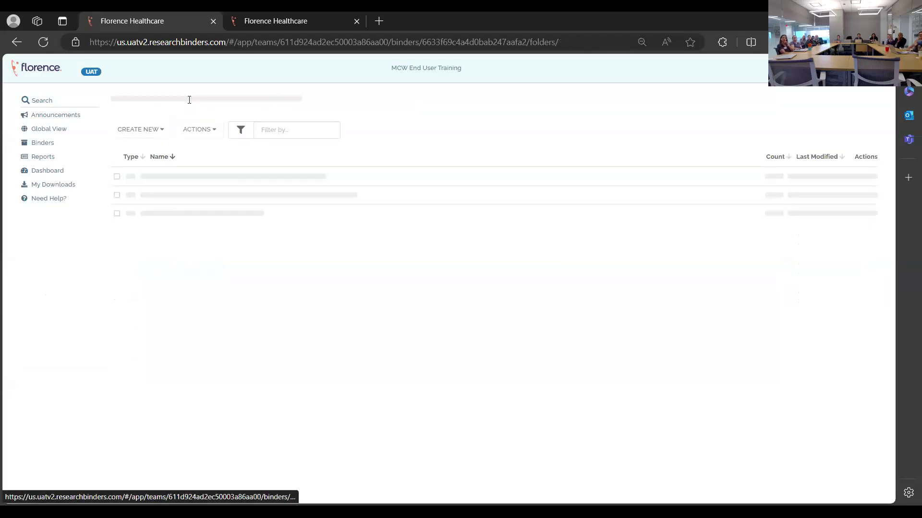
{"action": "left_click", "coordinate": [196, 267]}
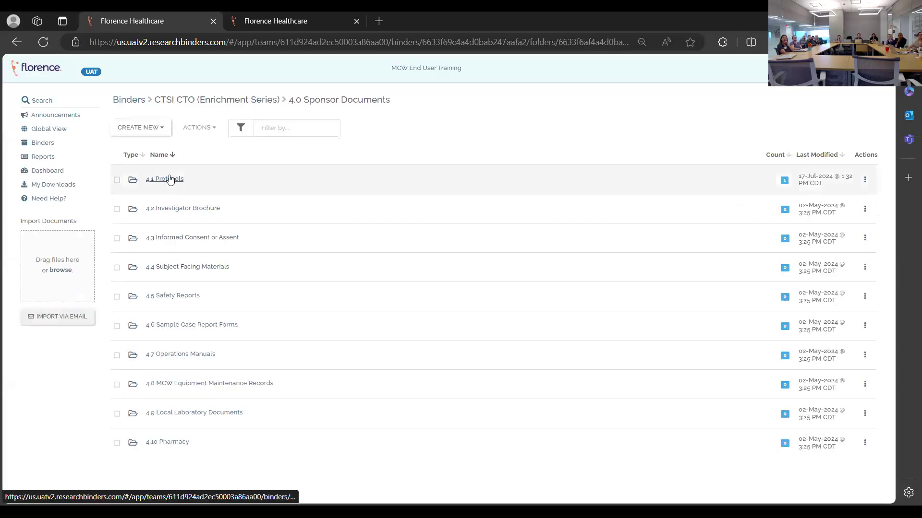
{"action": "left_click", "coordinate": [169, 179]}
{"action": "left_click", "coordinate": [185, 183]}
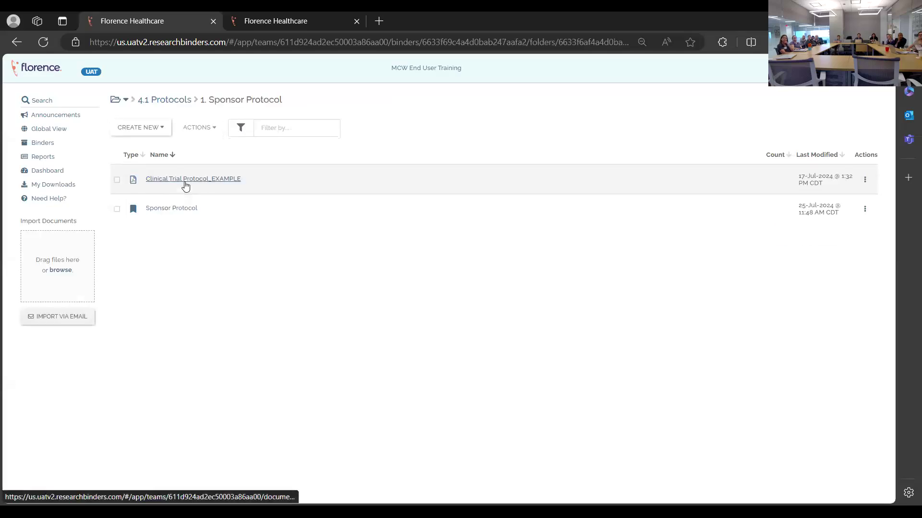
{"action": "left_click", "coordinate": [187, 181]}
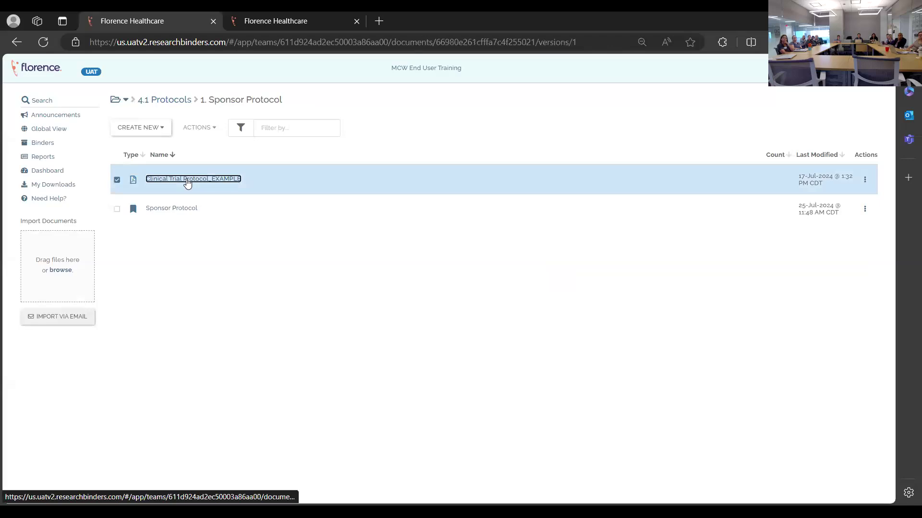
{"action": "left_click", "coordinate": [214, 179]}
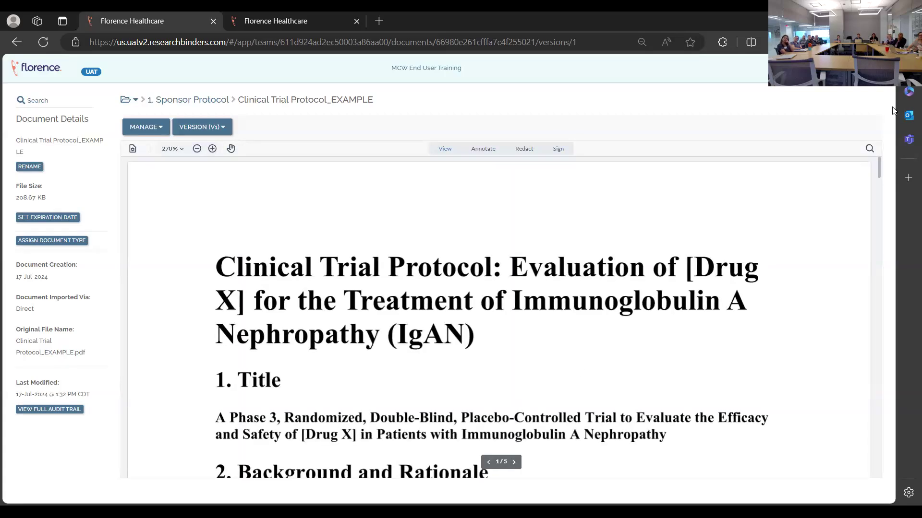
Search the protocol for the schedule of events, clear the search, and scroll back to page one
{"action": "left_click", "coordinate": [869, 150]}
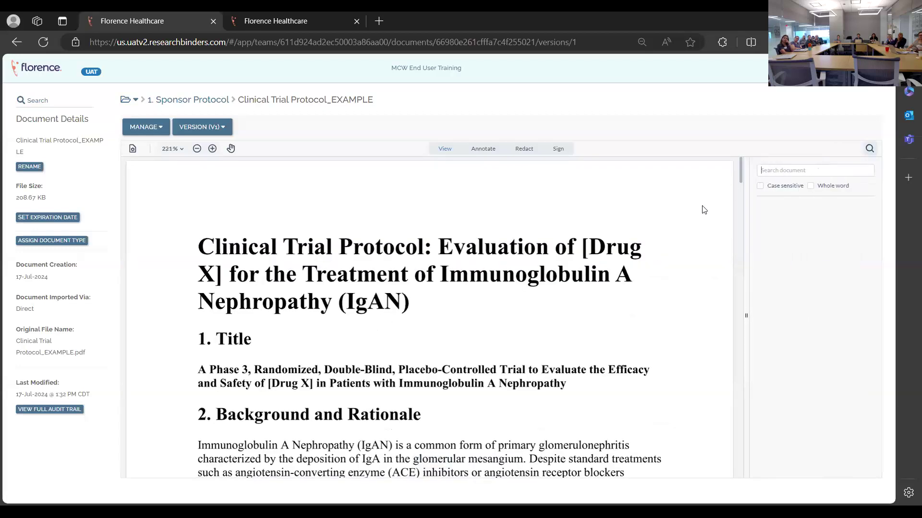
{"action": "scroll", "coordinate": [627, 292], "scroll_direction": "down", "scroll_amount": 1}
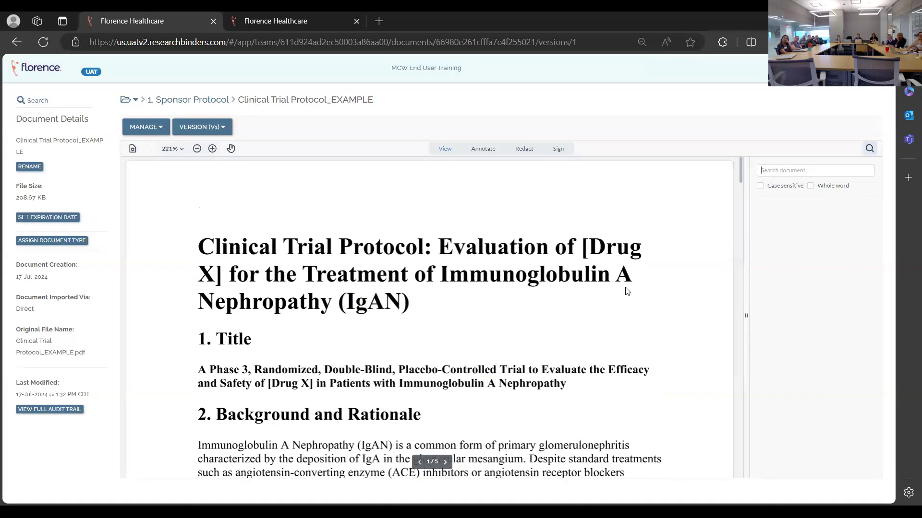
{"action": "scroll", "coordinate": [627, 319], "scroll_direction": "up", "scroll_amount": 1}
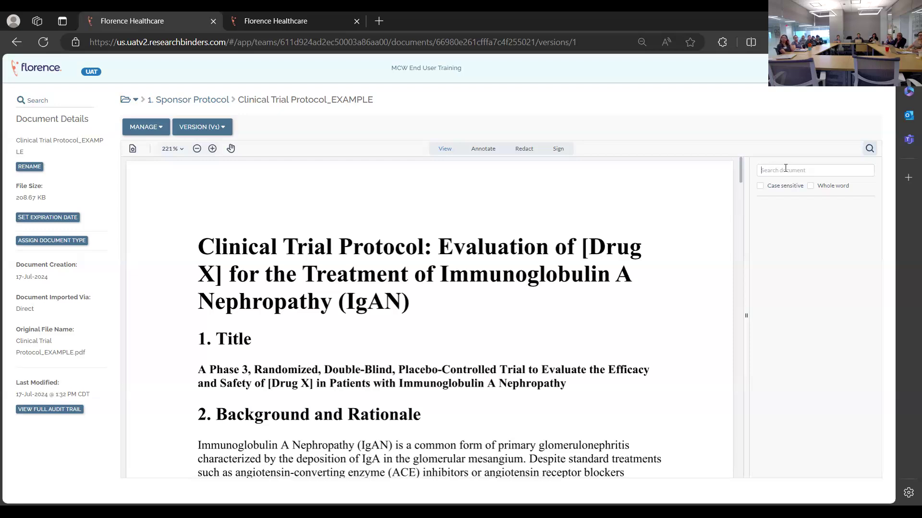
{"action": "type", "text": "schedule of"}
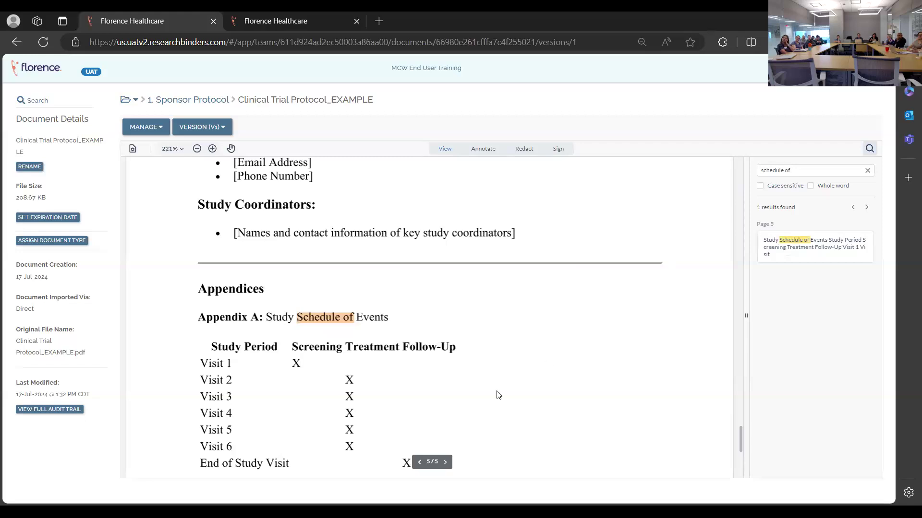
{"action": "scroll", "coordinate": [494, 395], "scroll_direction": "down", "scroll_amount": 5}
{"action": "scroll", "coordinate": [489, 396], "scroll_direction": "up", "scroll_amount": 10}
{"action": "scroll", "coordinate": [490, 397], "scroll_direction": "up", "scroll_amount": 15}
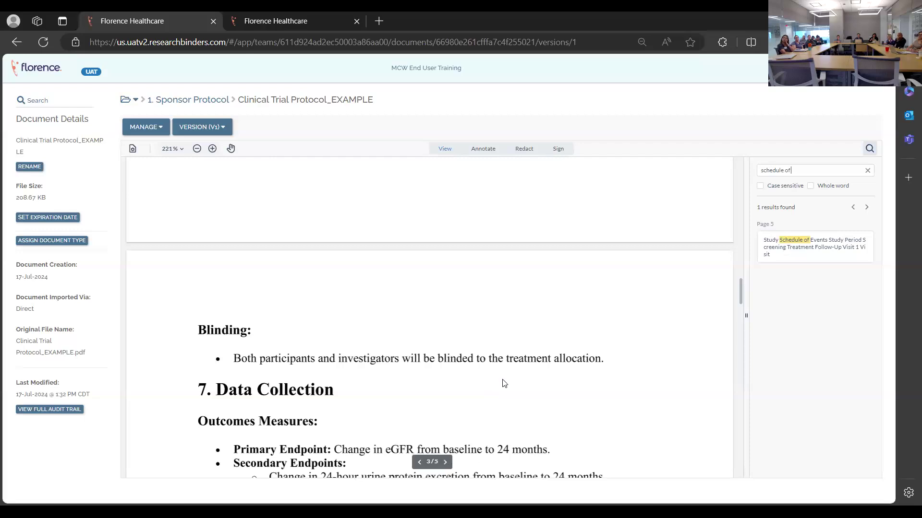
{"action": "left_click", "coordinate": [868, 170]}
{"action": "scroll", "coordinate": [598, 206], "scroll_direction": "up", "scroll_amount": 6}
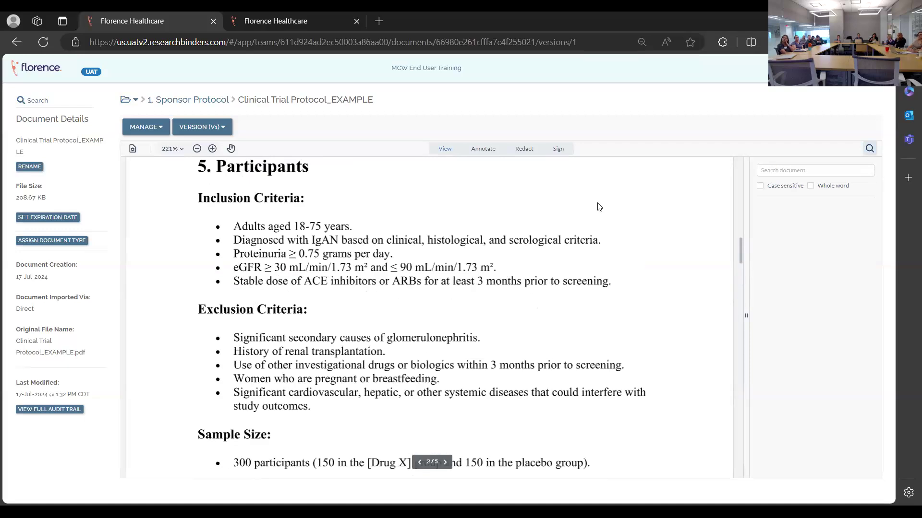
{"action": "scroll", "coordinate": [599, 206], "scroll_direction": "up", "scroll_amount": 6}
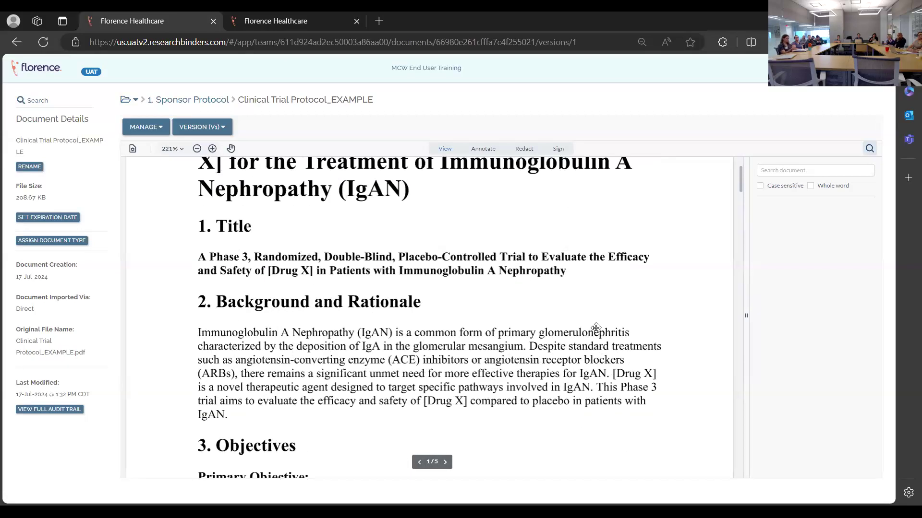
{"action": "scroll", "coordinate": [595, 328], "scroll_direction": "up", "scroll_amount": 2}
{"action": "left_click", "coordinate": [483, 149]}
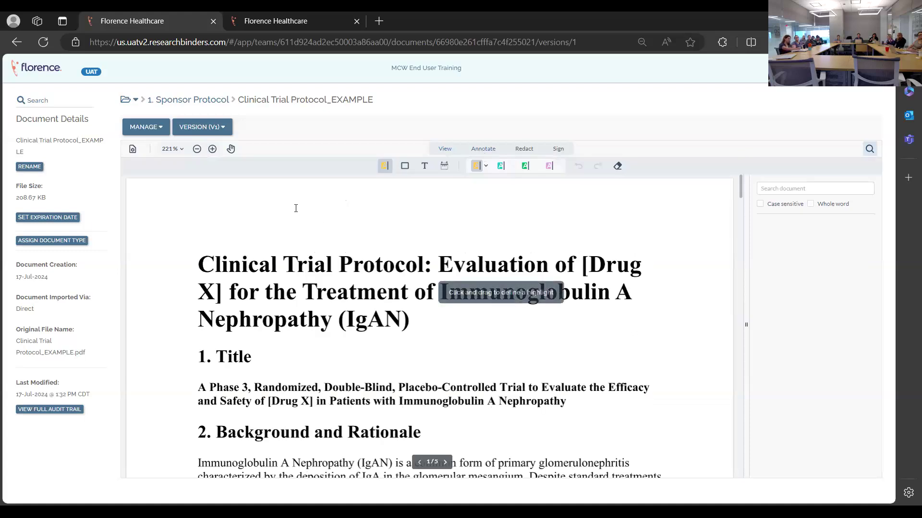
Add a free-text box above the title reading 'Version 1 Protocol'
{"action": "left_click", "coordinate": [425, 166]}
{"action": "left_click_drag", "start_coordinate": [212, 226], "coordinate": [397, 254]}
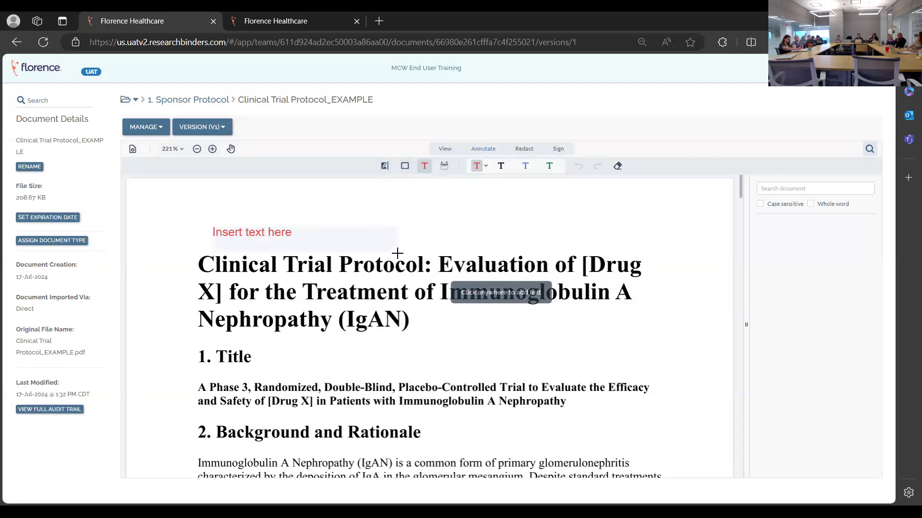
{"action": "left_click", "coordinate": [328, 233]}
{"action": "key", "text": "BackSpace"}
{"action": "key", "text": "BackSpace"}
{"action": "key", "text": "BackSpace"}
{"action": "key", "text": "BackSpace"}
{"action": "key", "text": "BackSpace"}
{"action": "key", "text": "BackSpace"}
{"action": "key", "text": "BackSpace"}
{"action": "key", "text": "BackSpace"}
{"action": "key", "text": "BackSpace"}
{"action": "key", "text": "BackSpace"}
{"action": "key", "text": "BackSpace"}
{"action": "key", "text": "BackSpace"}
{"action": "key", "text": "BackSpace"}
{"action": "key", "text": "BackSpace"}
{"action": "key", "text": "BackSpace"}
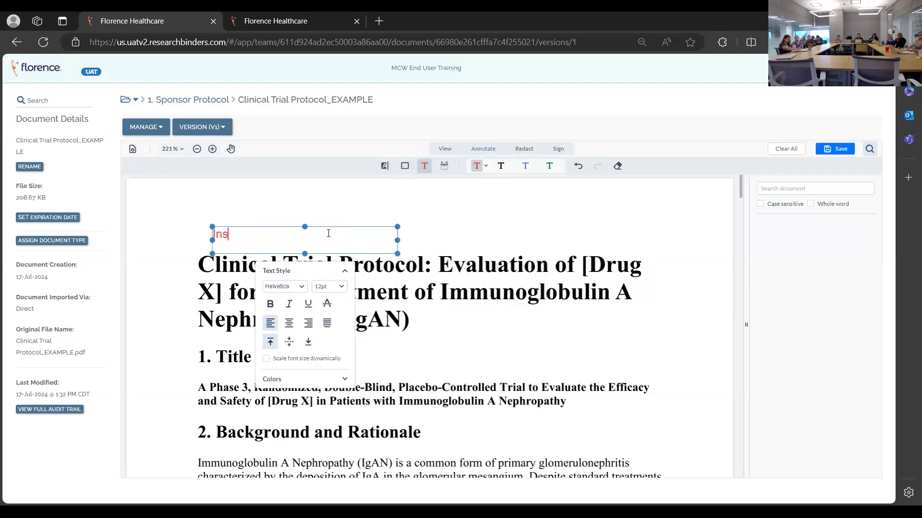
{"action": "type", "text": "Version 1 Protocol"}
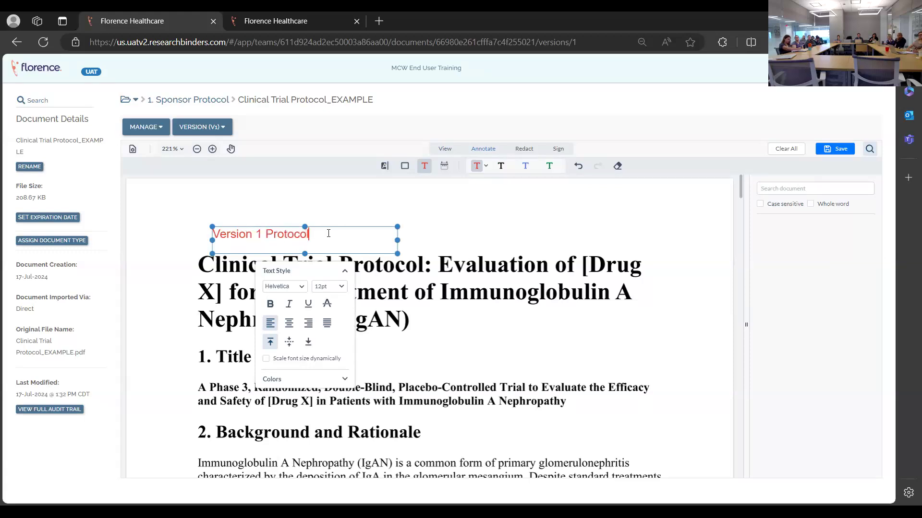
Save the annotation as a new version, entering an annotation reason
{"action": "left_click", "coordinate": [835, 150]}
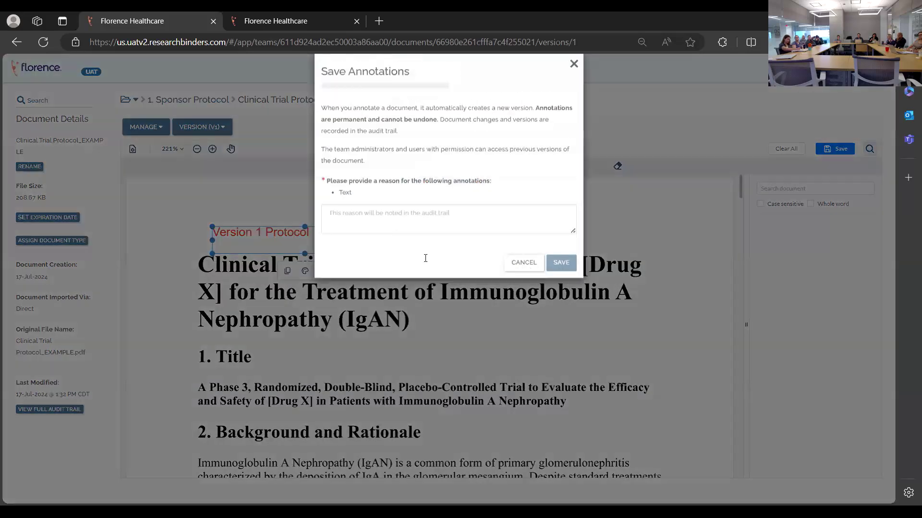
{"action": "type", "text": "Annotating"}
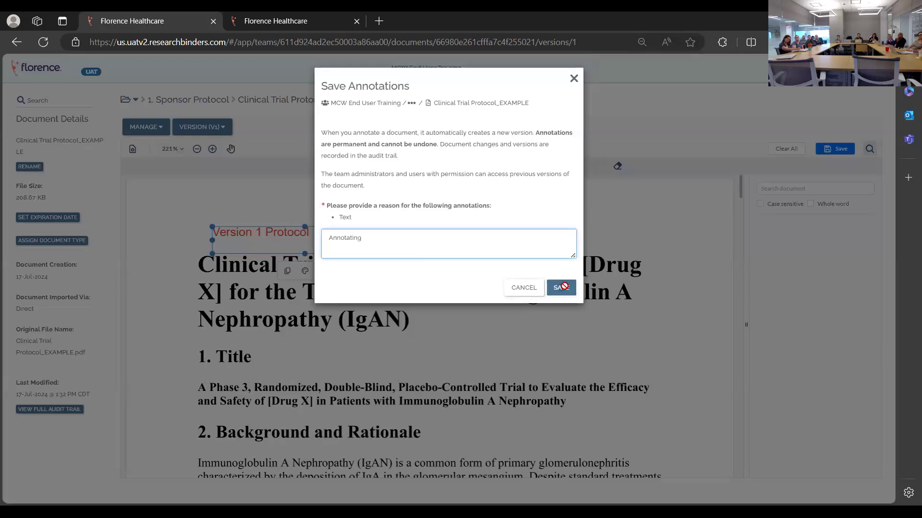
{"action": "left_click", "coordinate": [560, 288]}
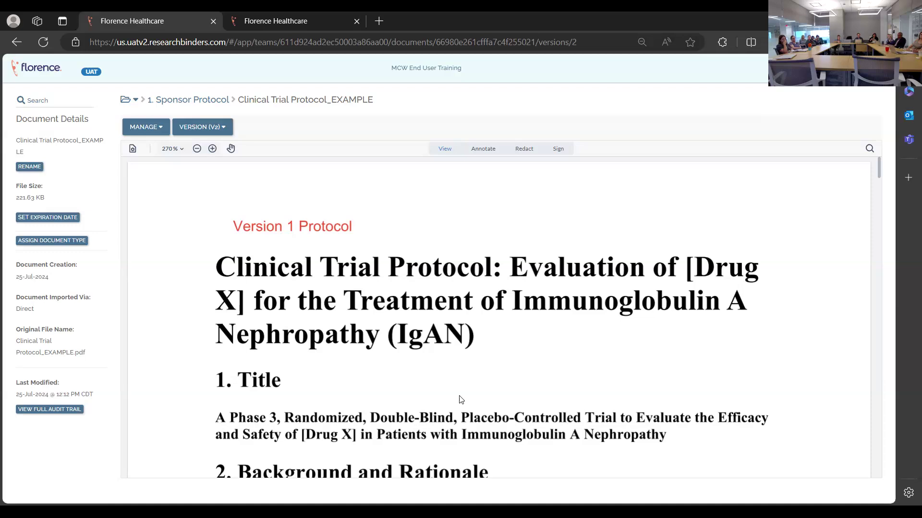
Draw a redaction box and stretch it across the entire protocol title
{"action": "left_click", "coordinate": [525, 150]}
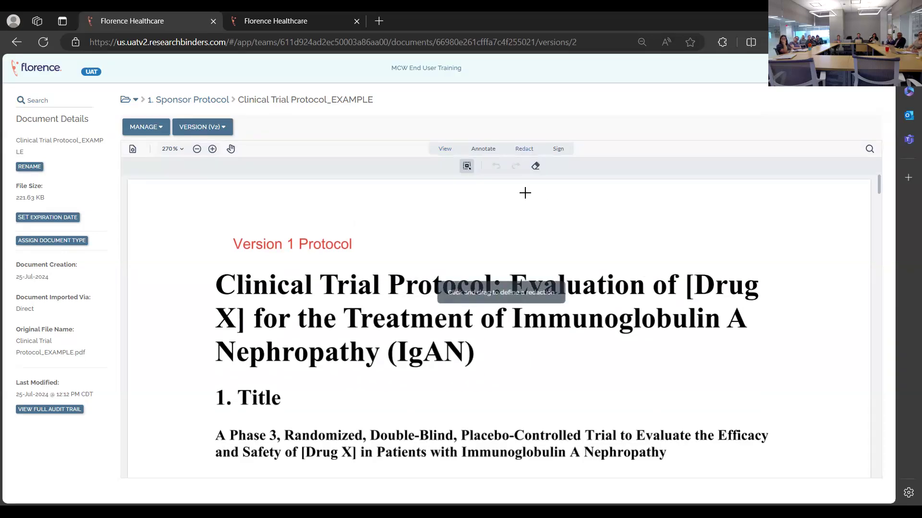
{"action": "left_click_drag", "start_coordinate": [495, 356], "coordinate": [195, 264]}
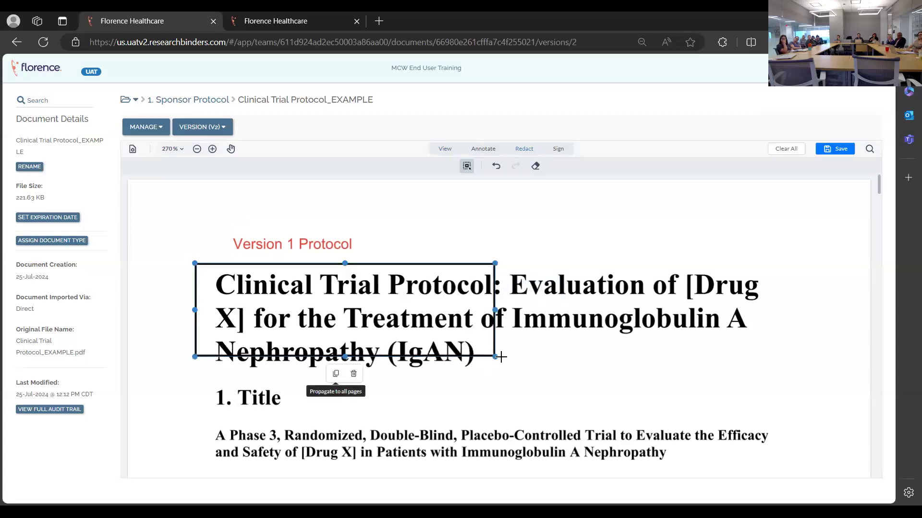
{"action": "mouse_move", "coordinate": [495, 357]}
{"action": "left_mouse_down"}
{"action": "mouse_move", "coordinate": [816, 377]}
{"action": "mouse_move", "coordinate": [785, 378]}
{"action": "left_mouse_up"}
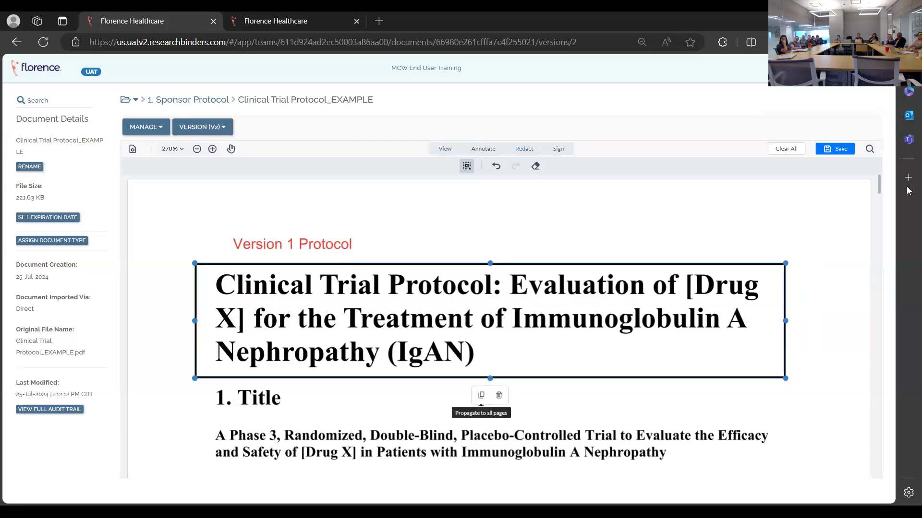
Save the redaction as version 3 with the reason 'Redacting'
{"action": "left_click", "coordinate": [836, 150]}
{"action": "left_click", "coordinate": [504, 237]}
{"action": "type", "text": "Redacting"}
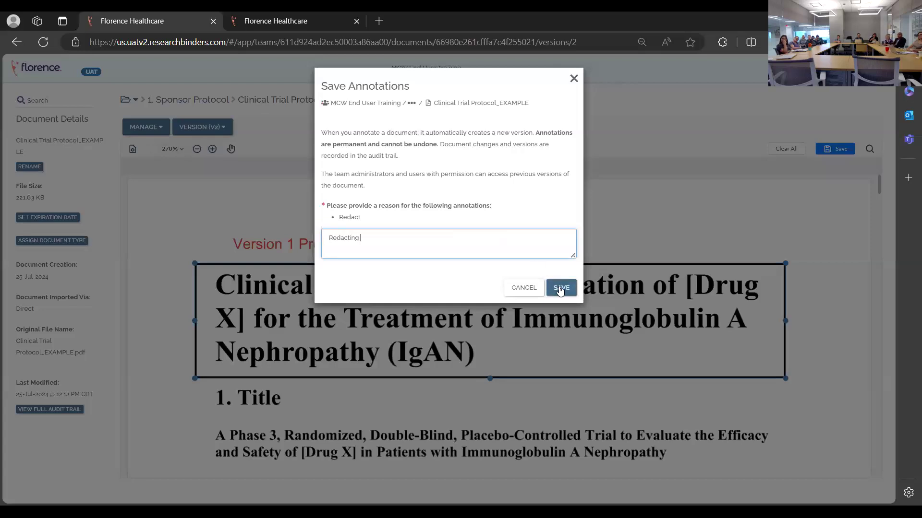
{"action": "left_click_drag", "start_coordinate": [484, 216], "coordinate": [384, 211]}
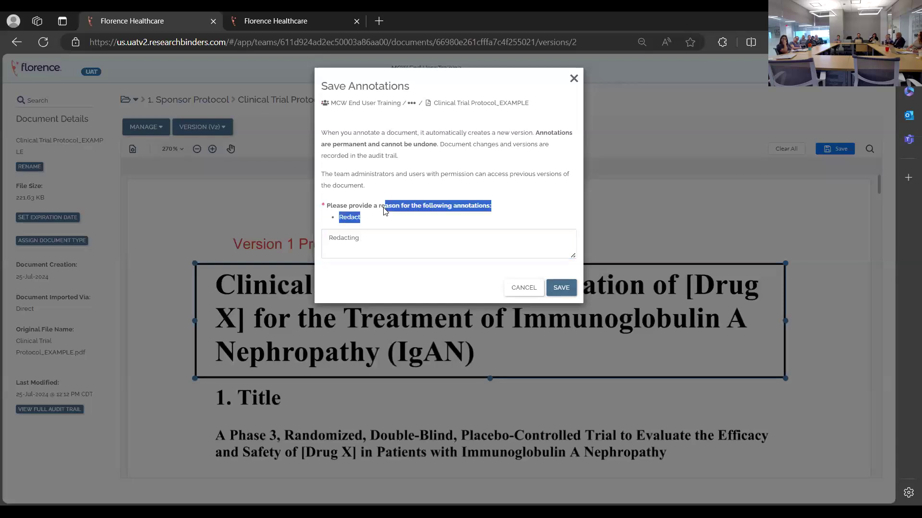
{"action": "left_click", "coordinate": [539, 173]}
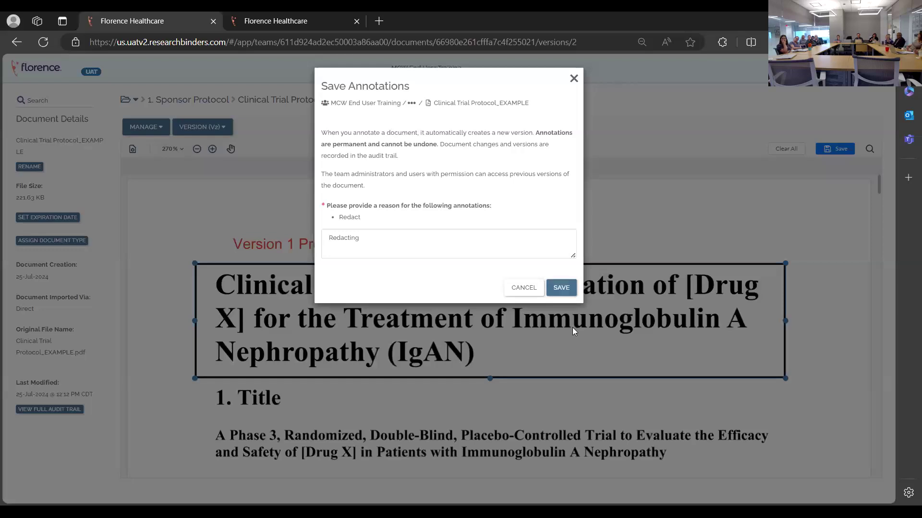
{"action": "left_click", "coordinate": [553, 287]}
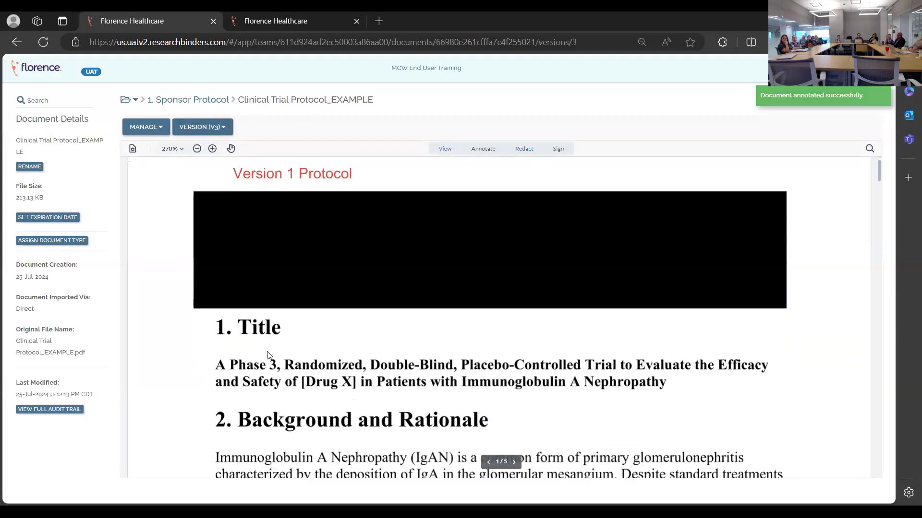
{"action": "left_click_drag", "start_coordinate": [171, 221], "coordinate": [855, 376]}
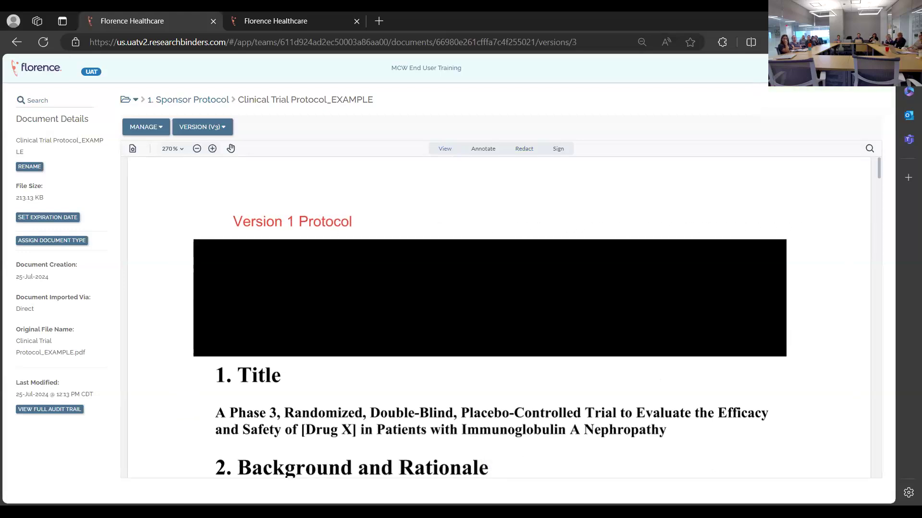
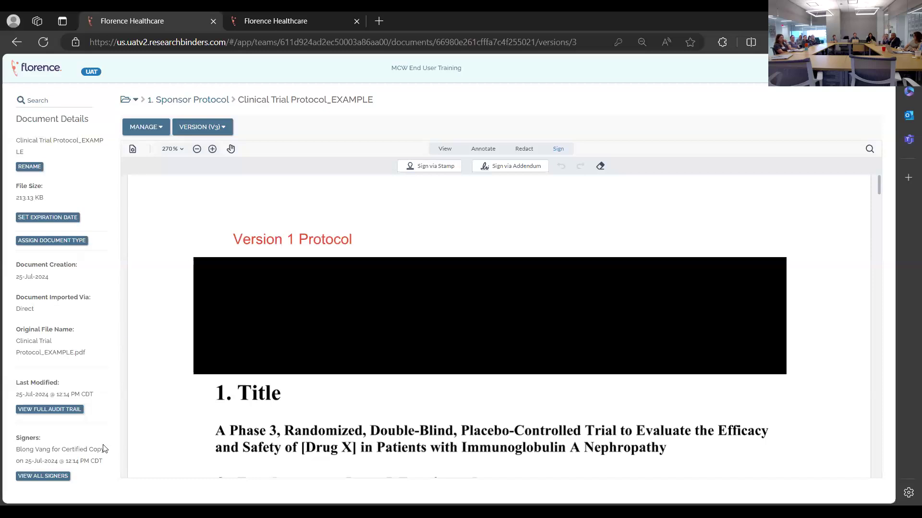
Highlight and review the signer details and document details text, then clear the highlight
{"action": "left_click_drag", "start_coordinate": [104, 464], "coordinate": [17, 449]}
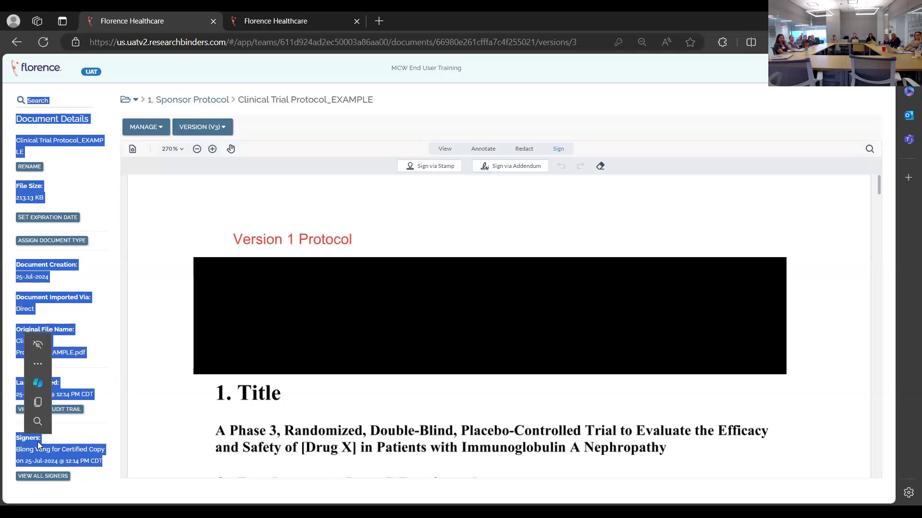
{"action": "left_click", "coordinate": [76, 440]}
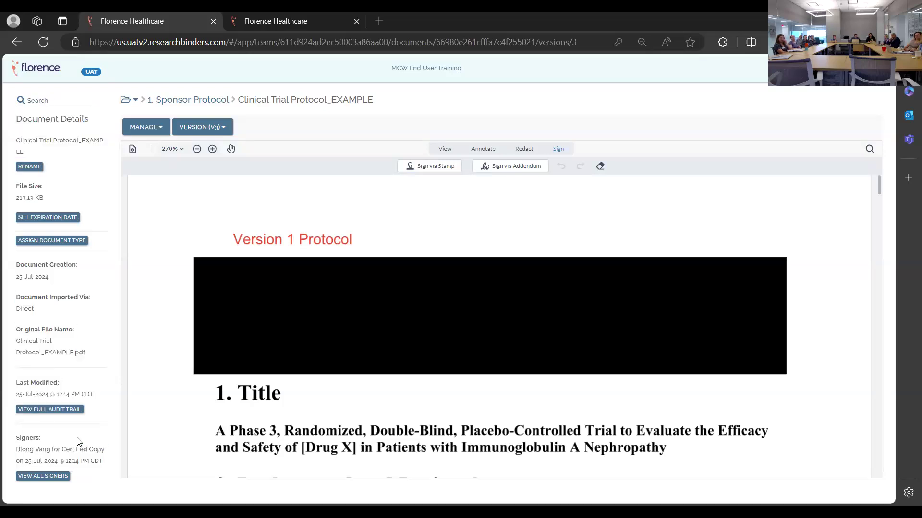
{"action": "left_click_drag", "start_coordinate": [106, 468], "coordinate": [16, 455]}
{"action": "left_click", "coordinate": [282, 409]}
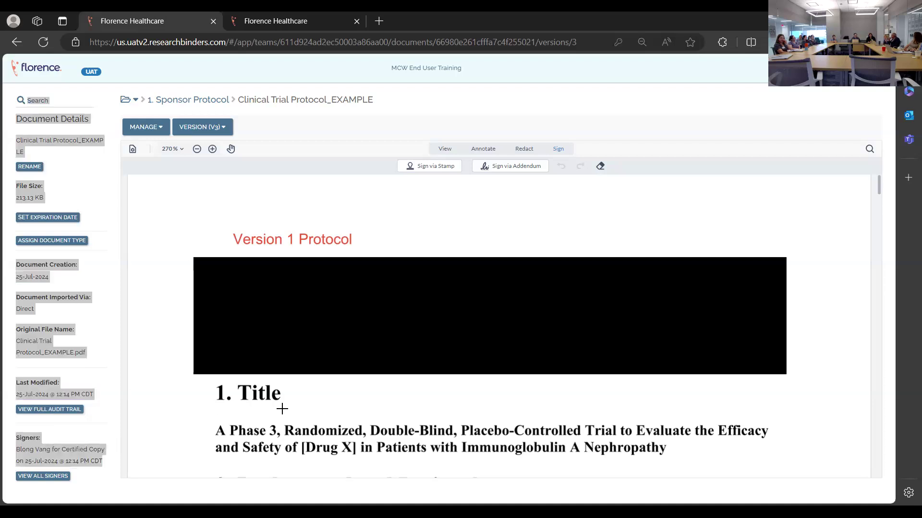
{"action": "left_click", "coordinate": [109, 443]}
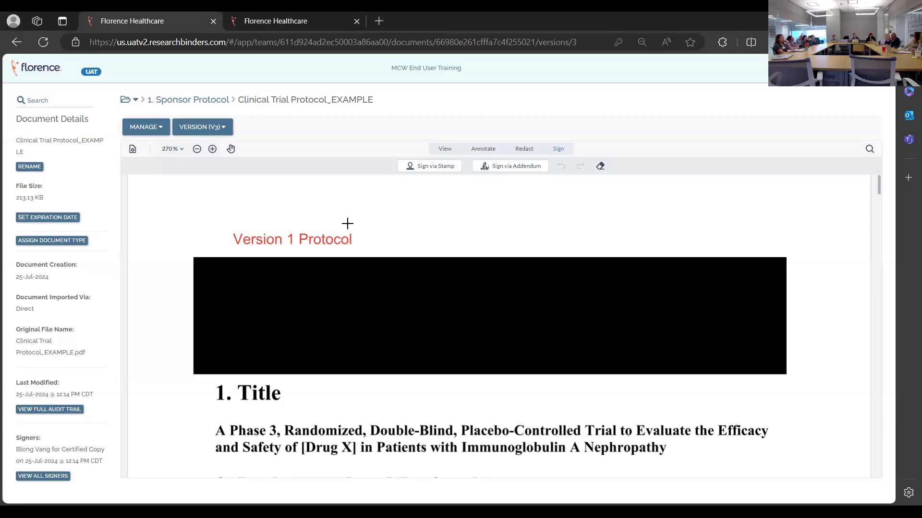
Go up to the binder, then down through 6.0 General Regulatory, 6.2 Regulatory Documents, 1. Delegation of Authority Log
{"action": "left_click", "coordinate": [220, 101]}
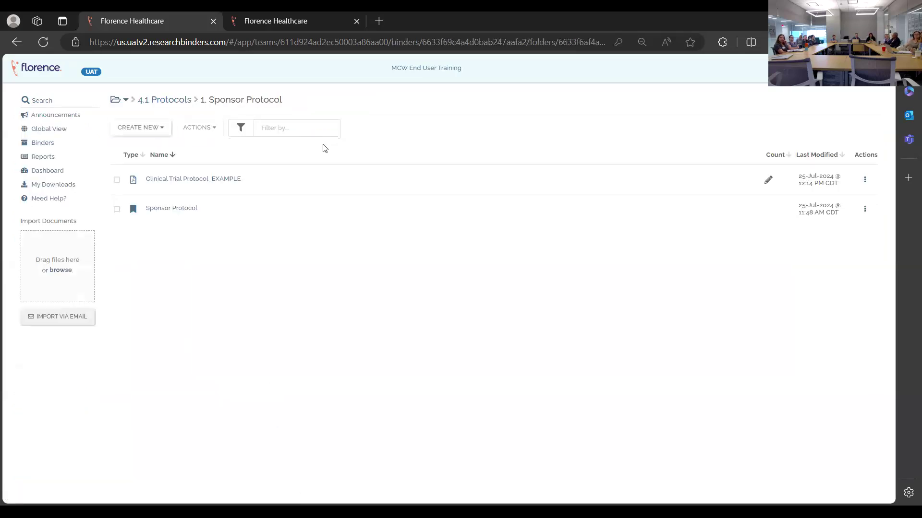
{"action": "left_click", "coordinate": [168, 100]}
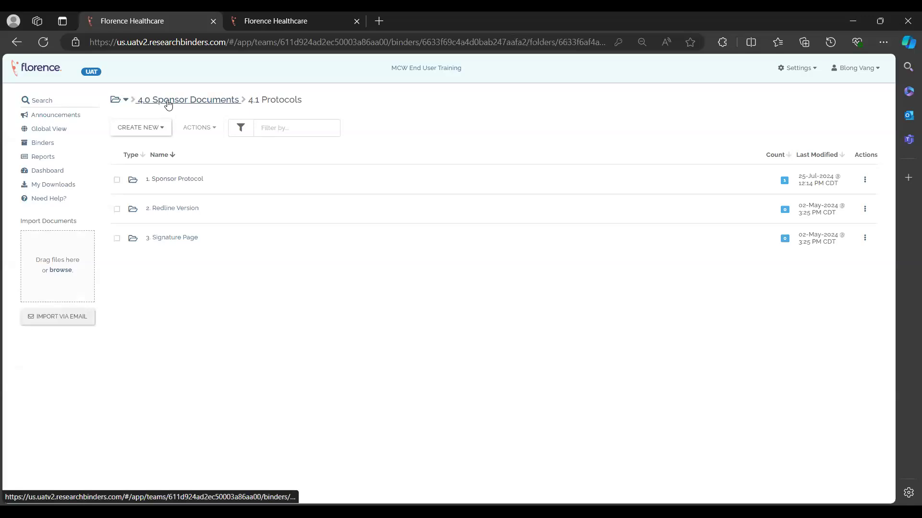
{"action": "left_click", "coordinate": [176, 100]}
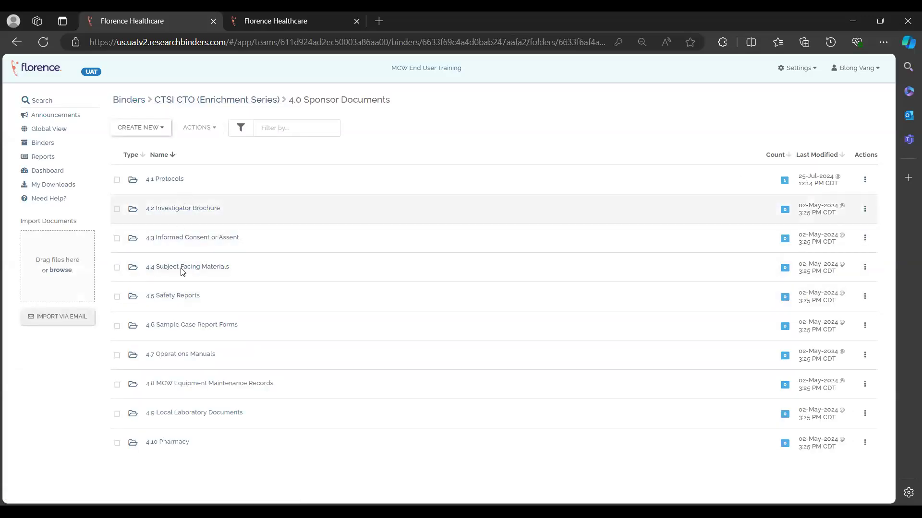
{"action": "left_click", "coordinate": [193, 101]}
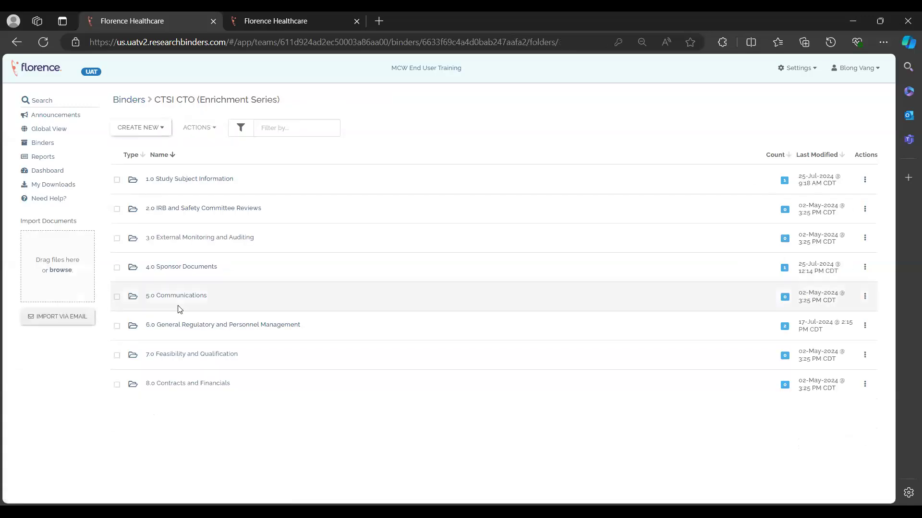
{"action": "left_click", "coordinate": [198, 325]}
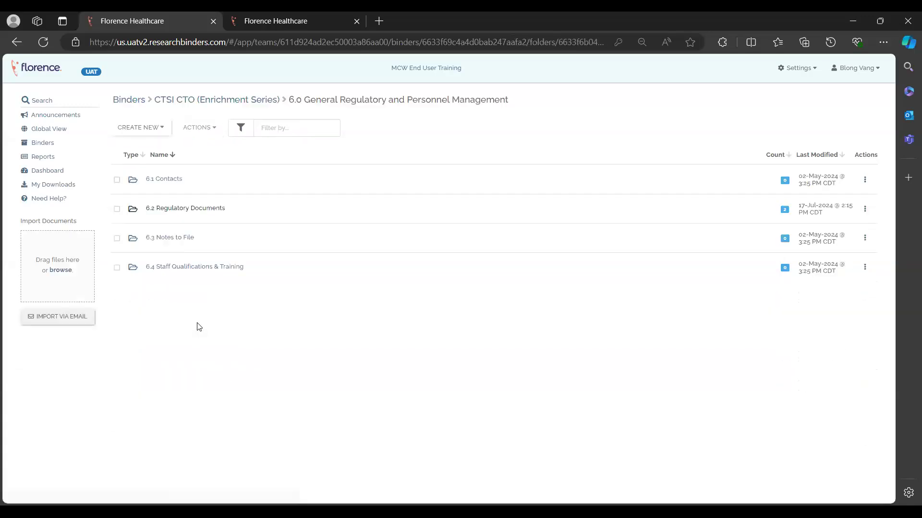
{"action": "left_click", "coordinate": [183, 210]}
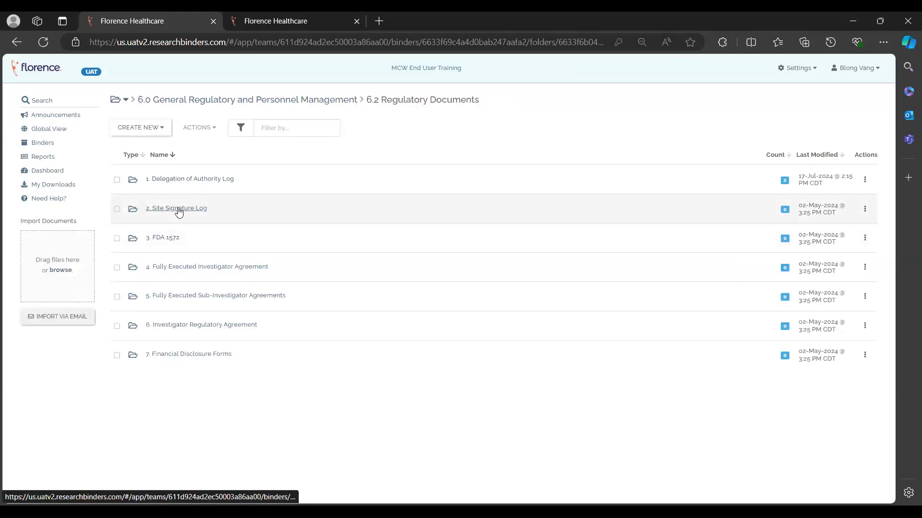
{"action": "left_click", "coordinate": [187, 180]}
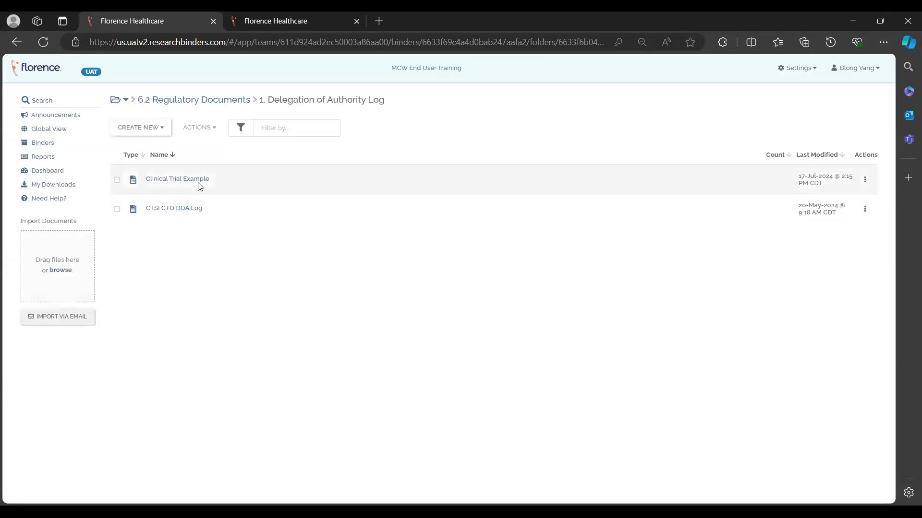
{"action": "left_click", "coordinate": [192, 180]}
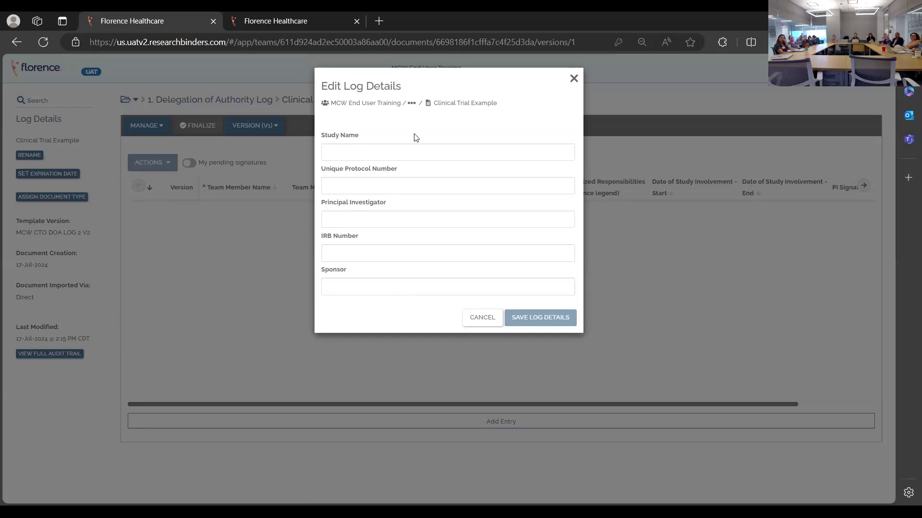
Cancel the Clinical Trial Example log's Edit Log Details dialog without saving, leaving all fields blank
{"action": "left_click", "coordinate": [481, 319]}
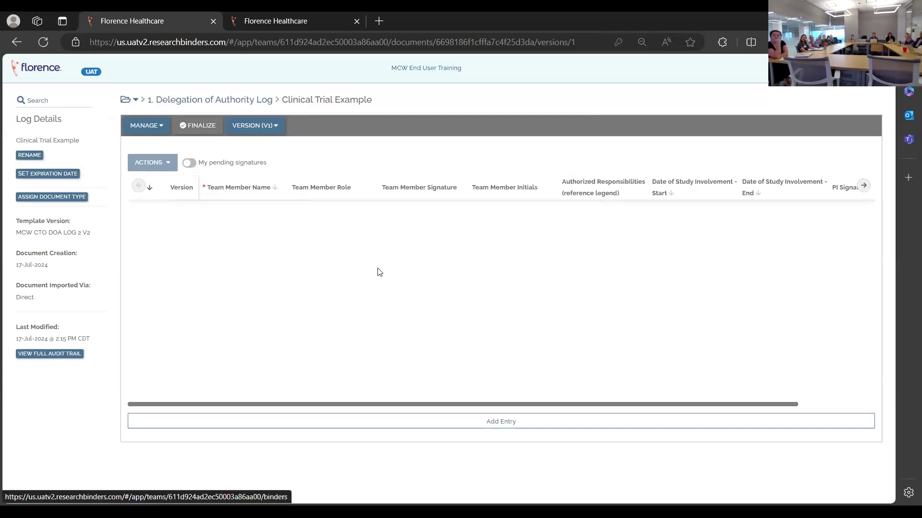
{"action": "left_click", "coordinate": [160, 126]}
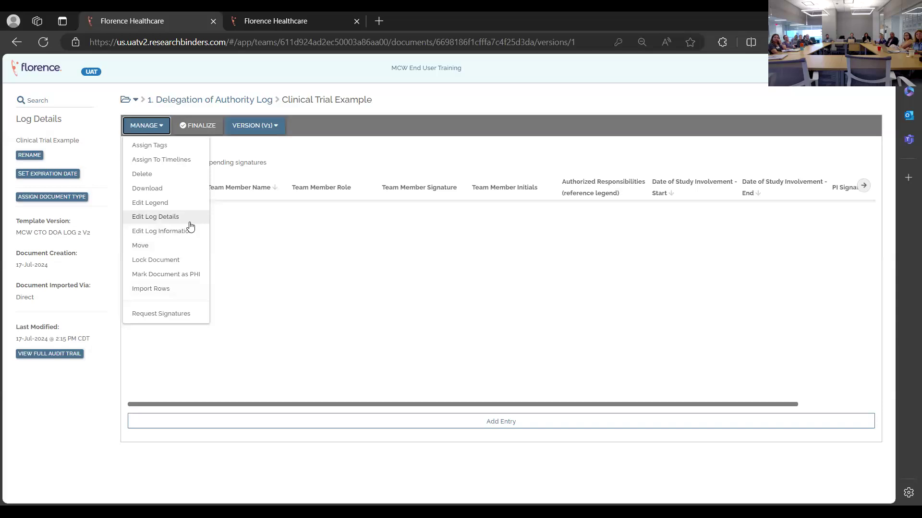
Paste the numbered 22-item responsibility list into the log's legend and save it
{"action": "left_click", "coordinate": [162, 203]}
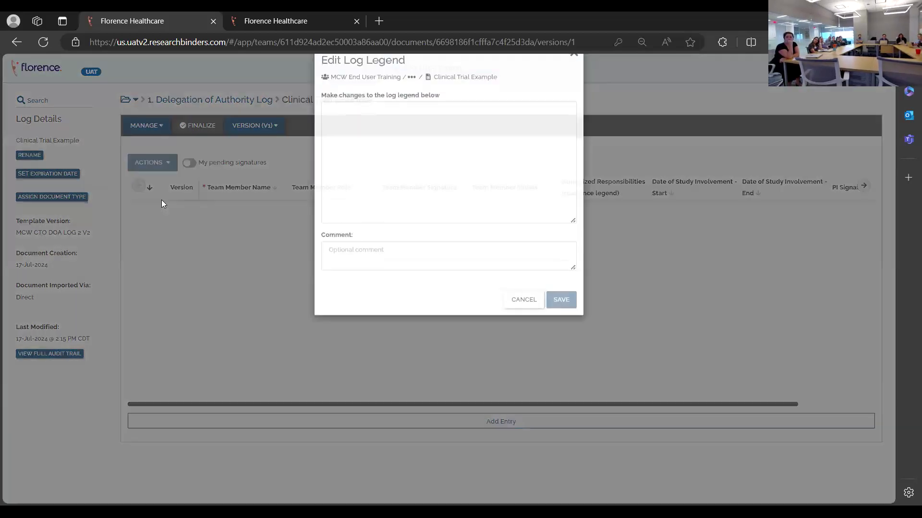
{"action": "left_click", "coordinate": [384, 199]}
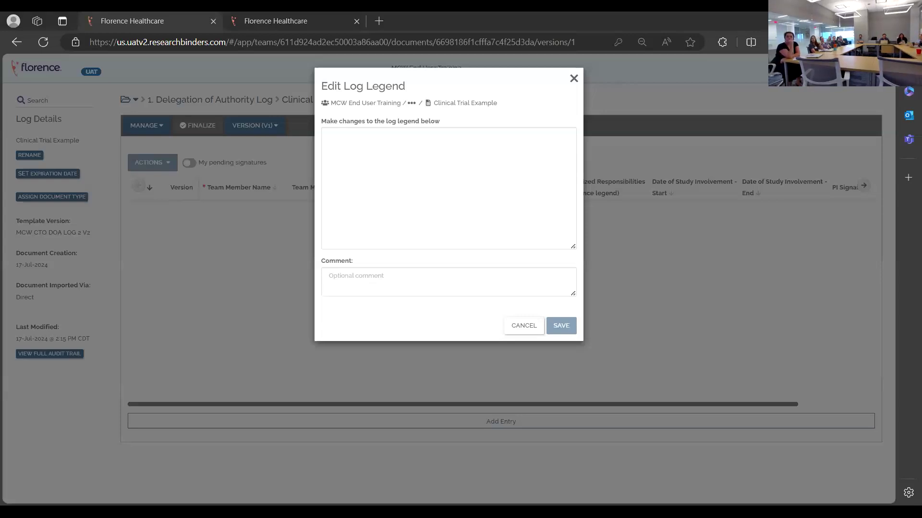
{"action": "left_click", "coordinate": [430, 201]}
{"action": "key", "text": "ctrl+v"}
{"action": "scroll", "coordinate": [430, 202], "scroll_direction": "up", "scroll_amount": 10}
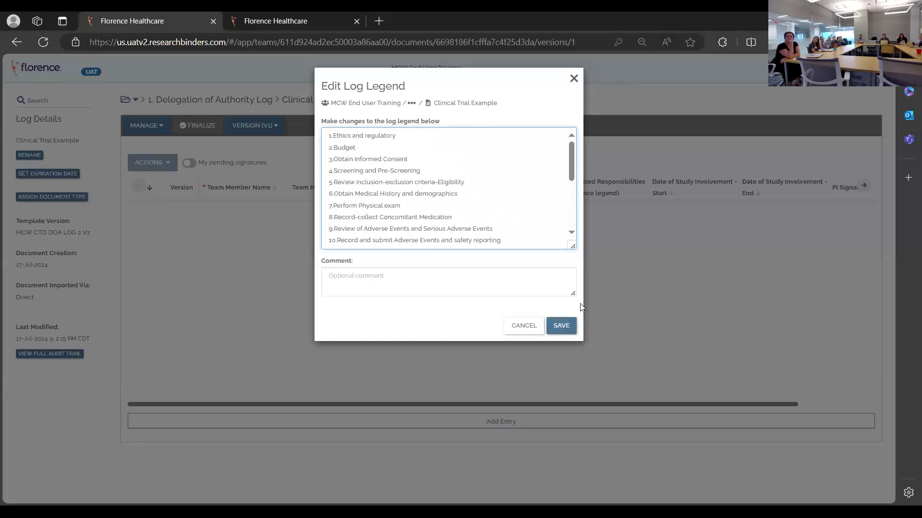
{"action": "left_click", "coordinate": [562, 325]}
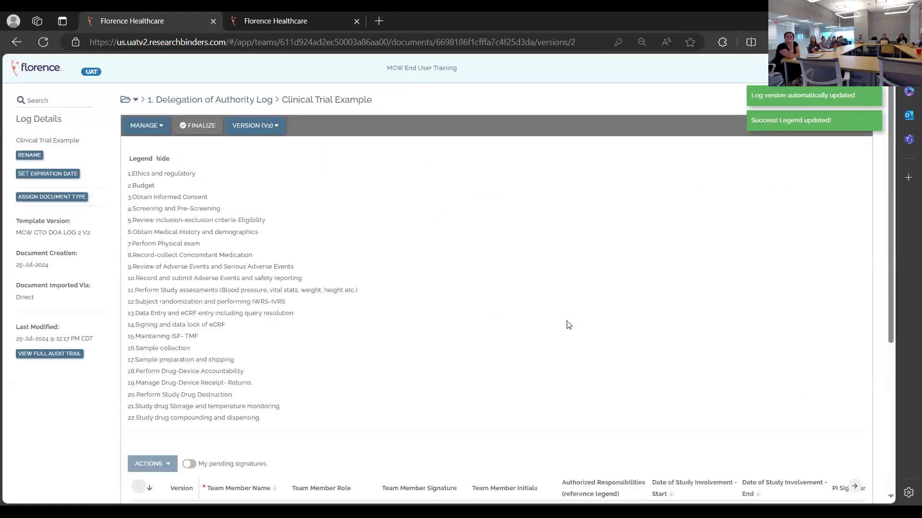
{"action": "scroll", "coordinate": [568, 325], "scroll_direction": "down", "scroll_amount": 5}
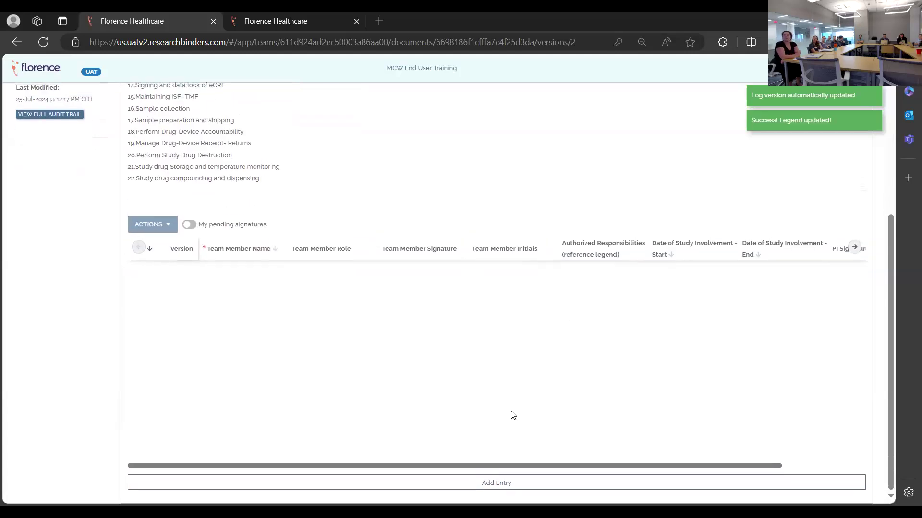
{"action": "left_click", "coordinate": [784, 490]}
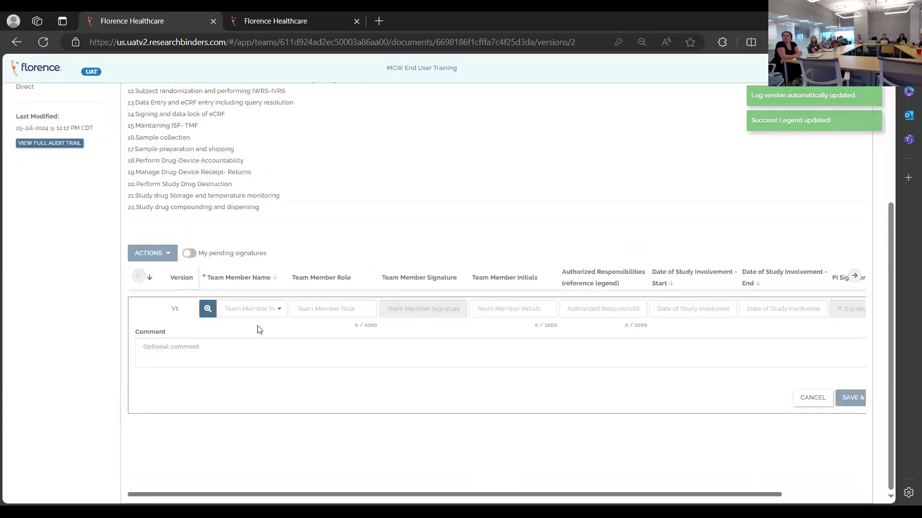
{"action": "left_click", "coordinate": [248, 309]}
{"action": "type", "text": "Blong"}
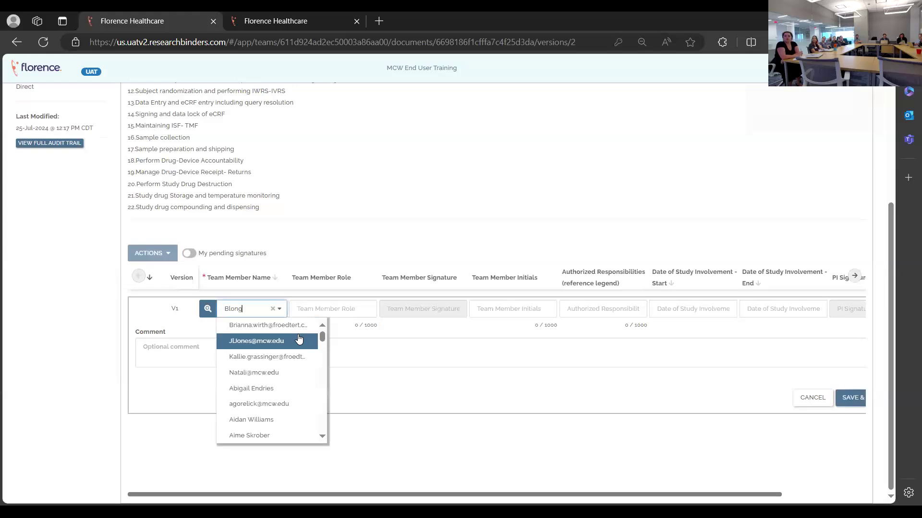
{"action": "left_click", "coordinate": [269, 325]}
{"action": "left_click", "coordinate": [332, 309]}
{"action": "type", "text": "CRC"}
{"action": "left_click", "coordinate": [480, 308]}
{"action": "type", "text": "BV"}
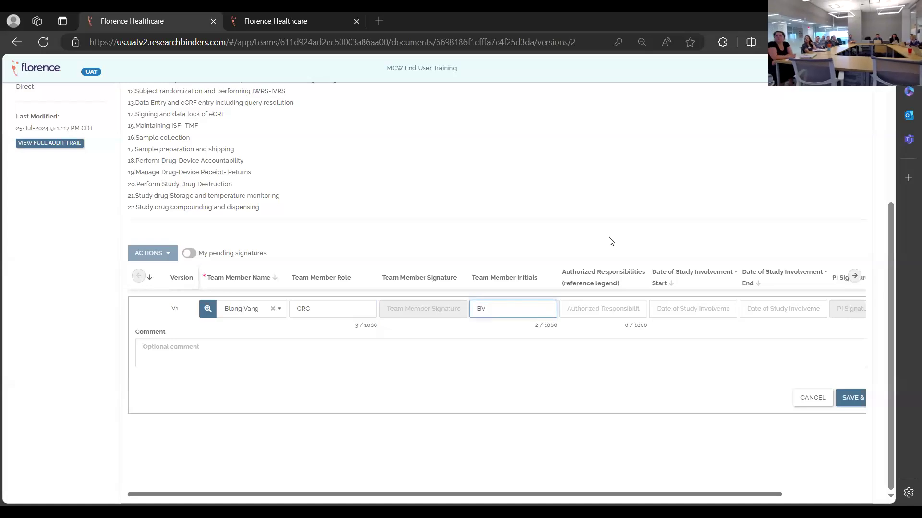
{"action": "scroll", "coordinate": [611, 241], "scroll_direction": "up", "scroll_amount": 1}
{"action": "left_click", "coordinate": [609, 345]}
{"action": "type", "text": "1,2,3,4,5,"}
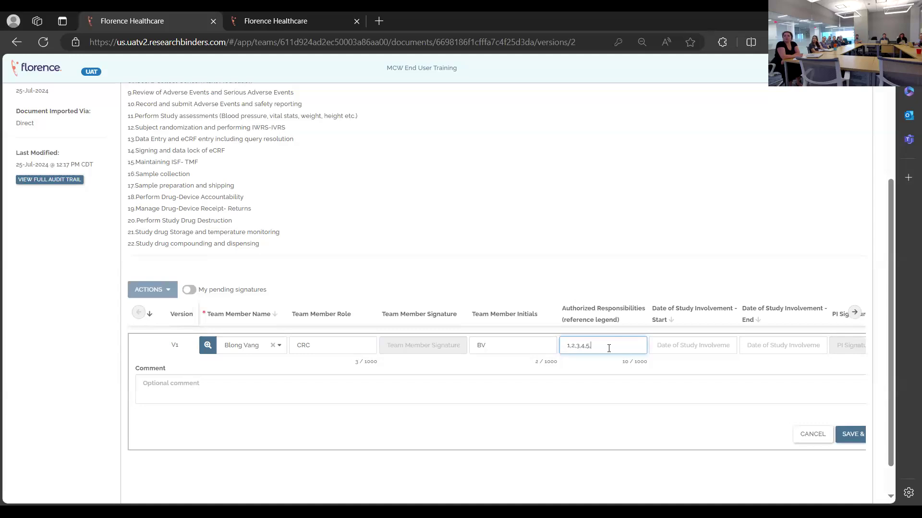
{"action": "left_click", "coordinate": [712, 345]}
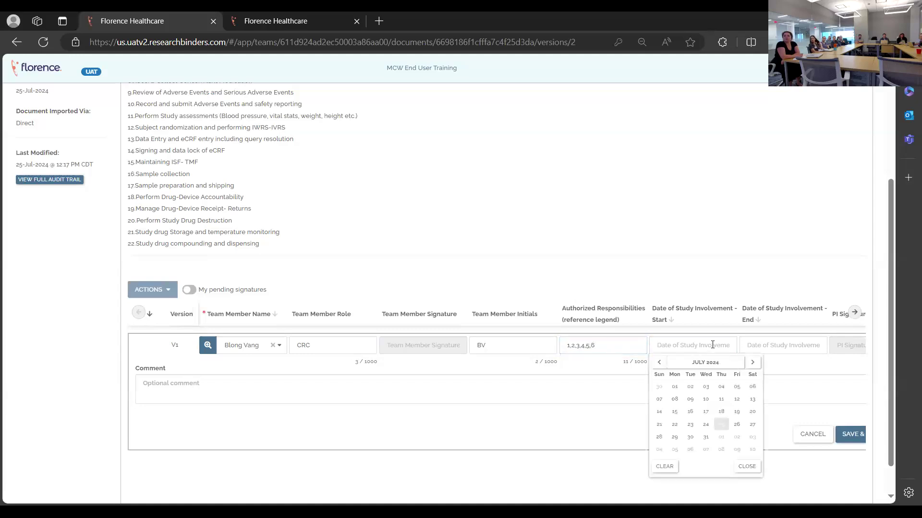
{"action": "left_click", "coordinate": [720, 425]}
{"action": "scroll", "coordinate": [770, 438], "scroll_direction": "right", "scroll_amount": 3}
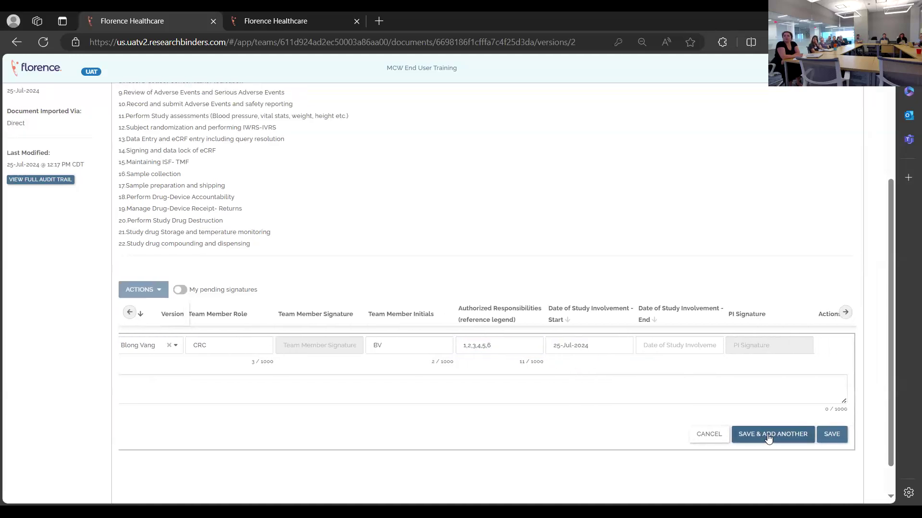
{"action": "left_click", "coordinate": [841, 435]}
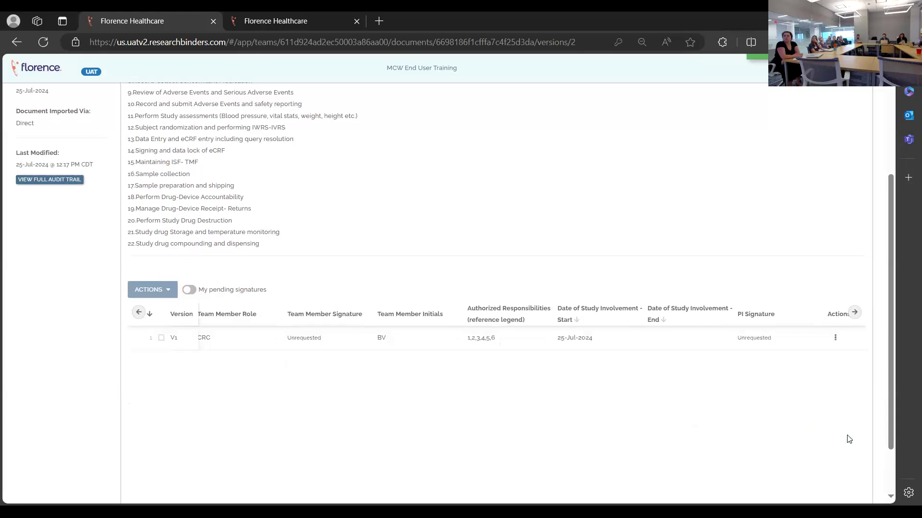
{"action": "scroll", "coordinate": [536, 368], "scroll_direction": "right", "scroll_amount": 1}
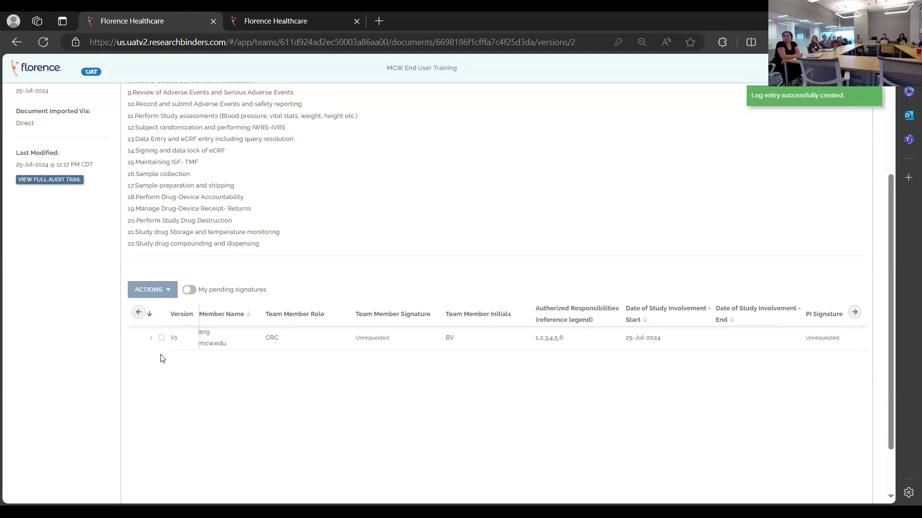
{"action": "scroll", "coordinate": [422, 373], "scroll_direction": "right", "scroll_amount": 3}
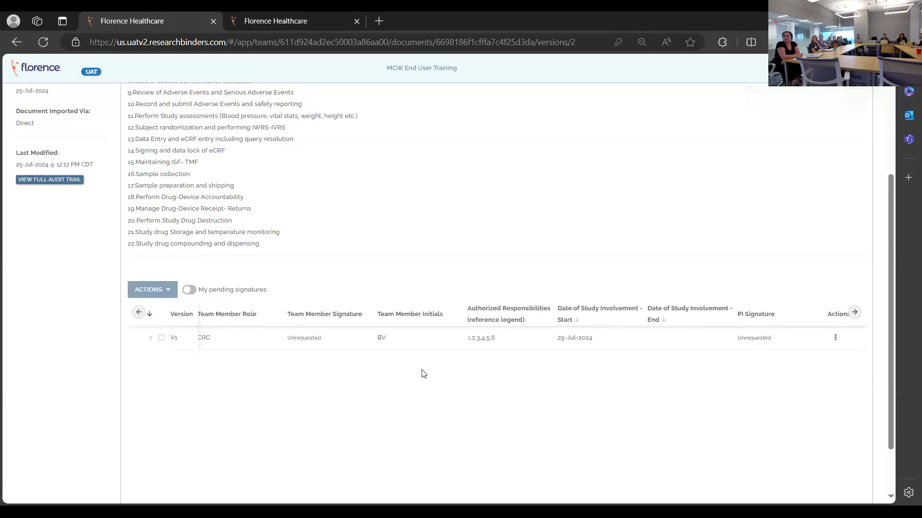
{"action": "scroll", "coordinate": [424, 374], "scroll_direction": "up", "scroll_amount": 4}
{"action": "scroll", "coordinate": [211, 255], "scroll_direction": "down", "scroll_amount": 3}
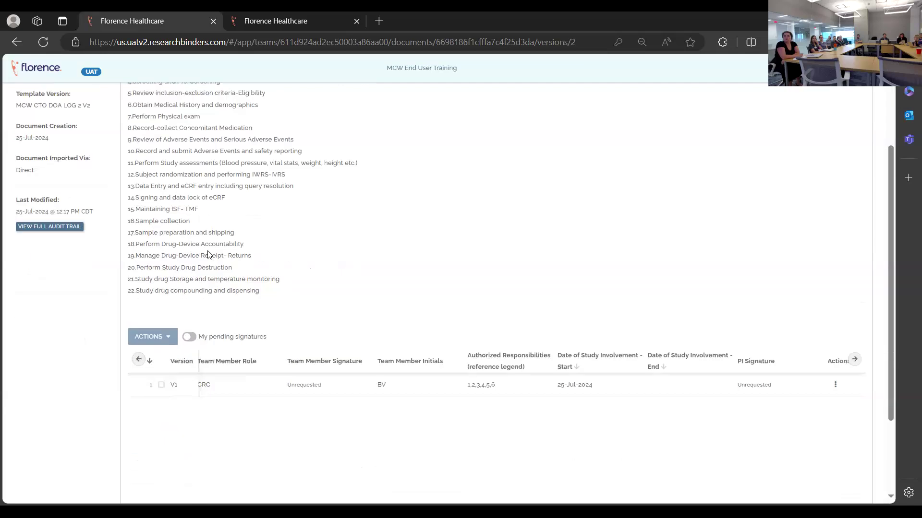
Request a Team Member Signature with reason Acknowledge on log row V1
{"action": "left_click", "coordinate": [161, 367]}
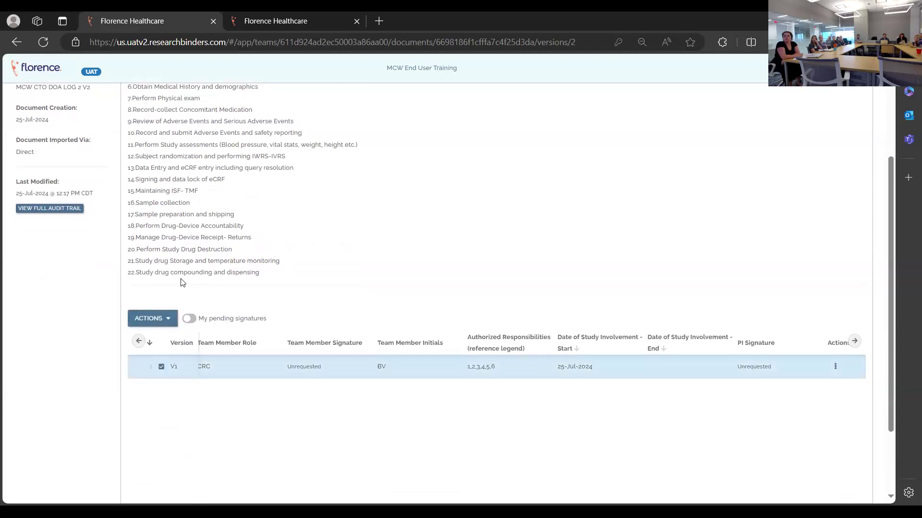
{"action": "left_click", "coordinate": [151, 319]}
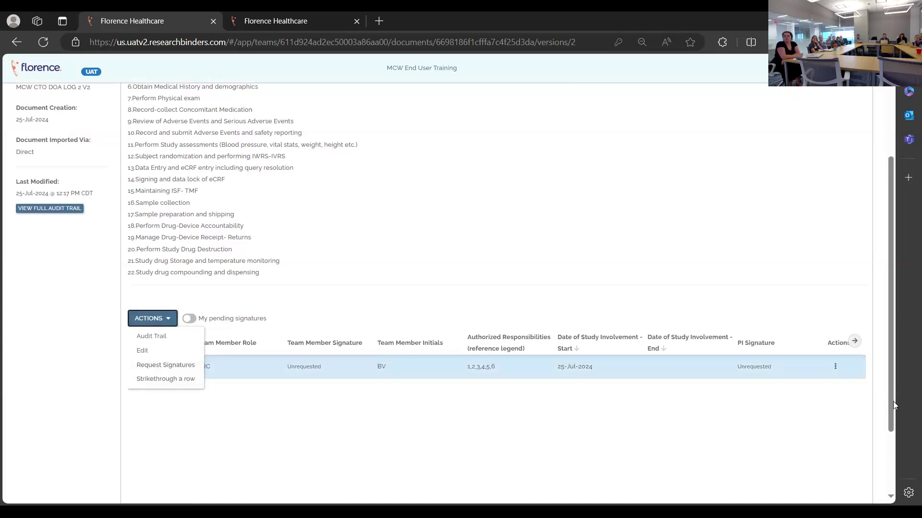
{"action": "left_click", "coordinate": [836, 366]}
{"action": "left_click", "coordinate": [835, 367]}
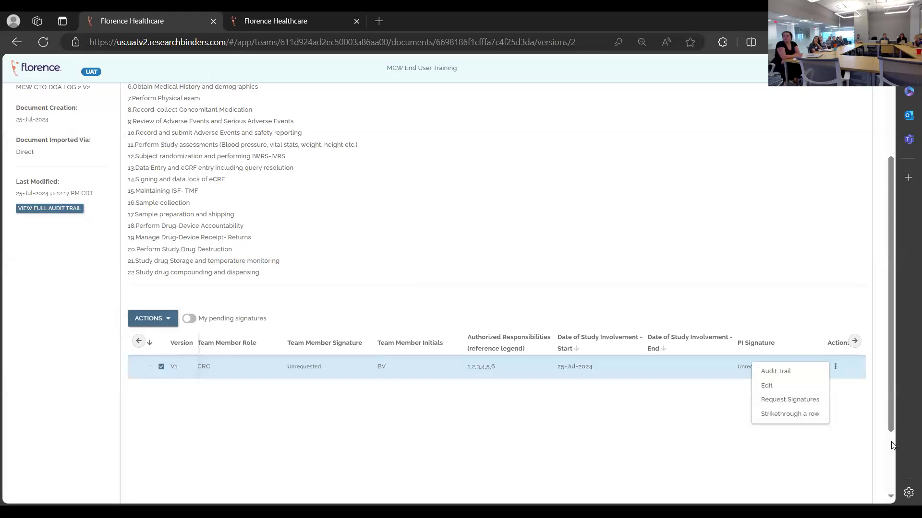
{"action": "left_click", "coordinate": [791, 400]}
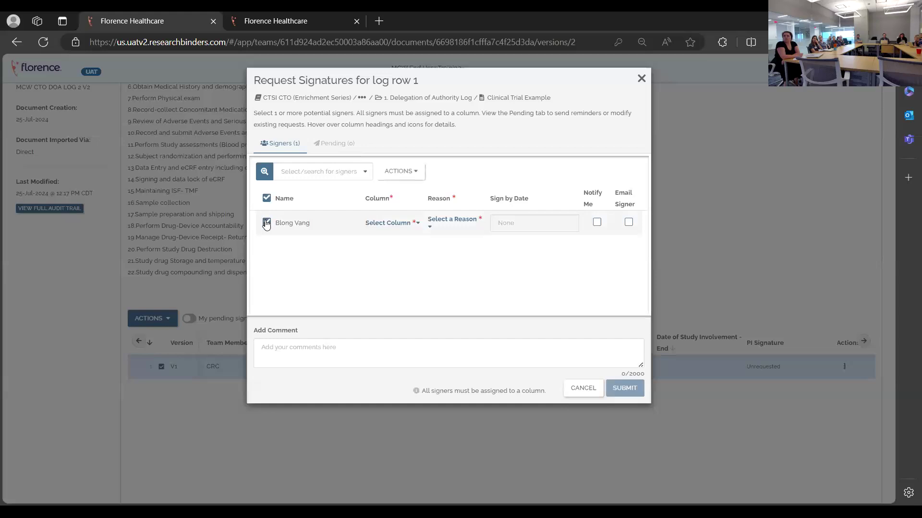
{"action": "left_click", "coordinate": [398, 225]}
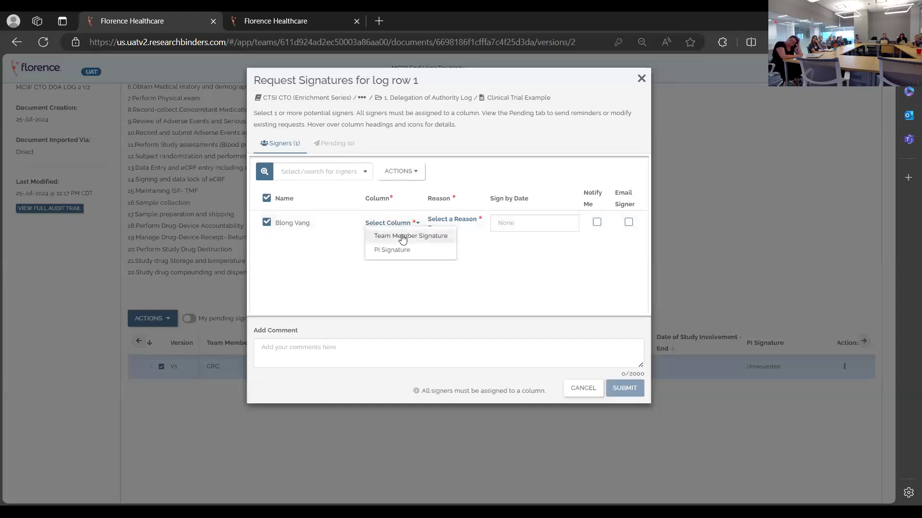
{"action": "left_click", "coordinate": [403, 236]}
{"action": "left_click", "coordinate": [439, 222]}
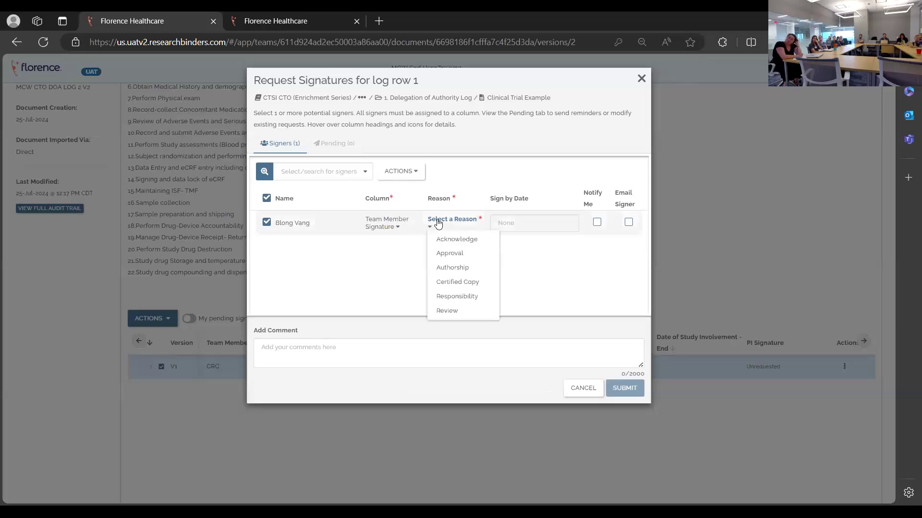
{"action": "left_click", "coordinate": [437, 238]}
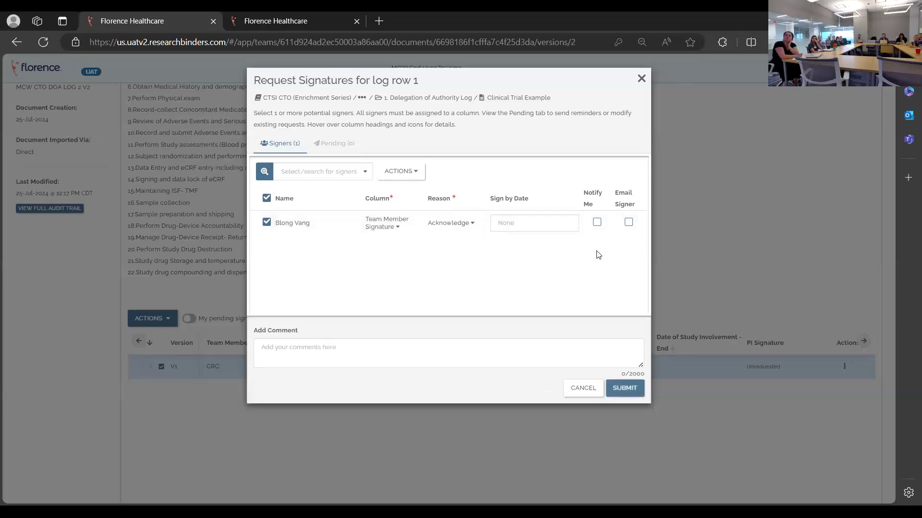
{"action": "left_click", "coordinate": [626, 386]}
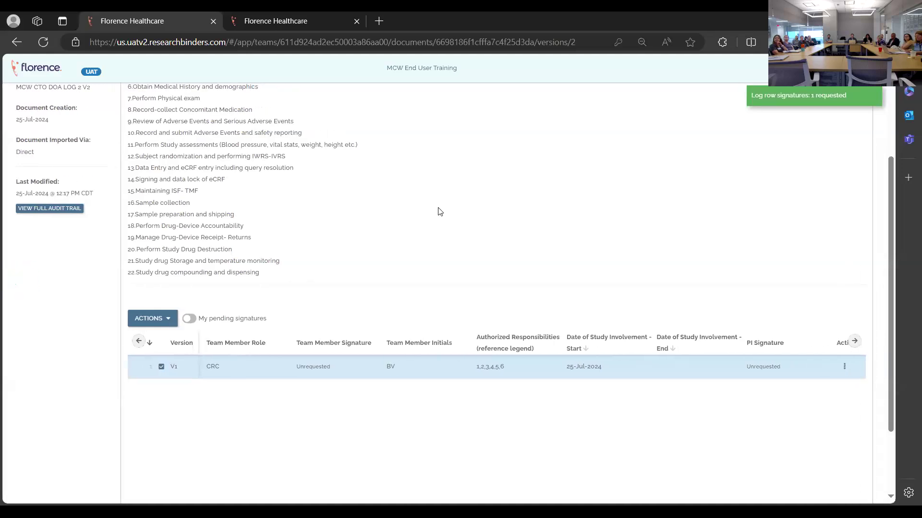
{"action": "scroll", "coordinate": [480, 382], "scroll_direction": "down", "scroll_amount": 2}
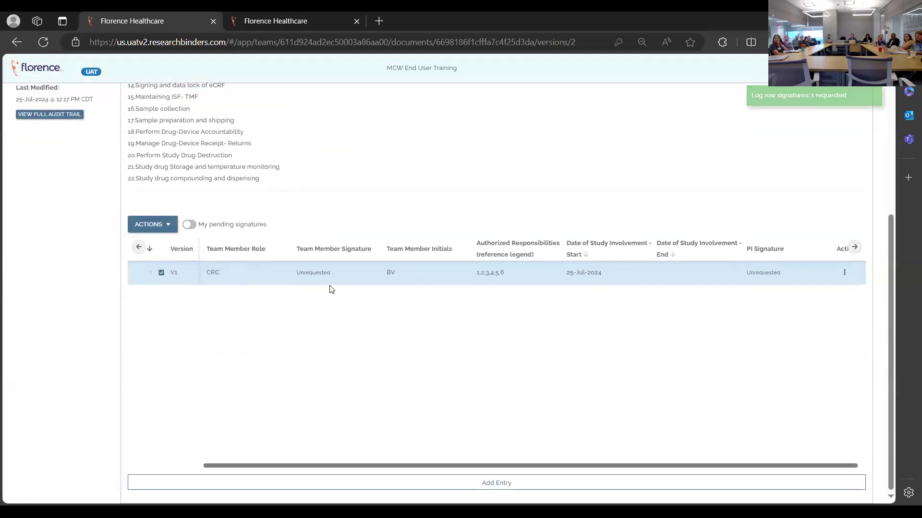
Sign row 1's Team Member Signature with the signing PIN and return to the document
{"action": "scroll", "coordinate": [318, 269], "scroll_direction": "down", "scroll_amount": 4}
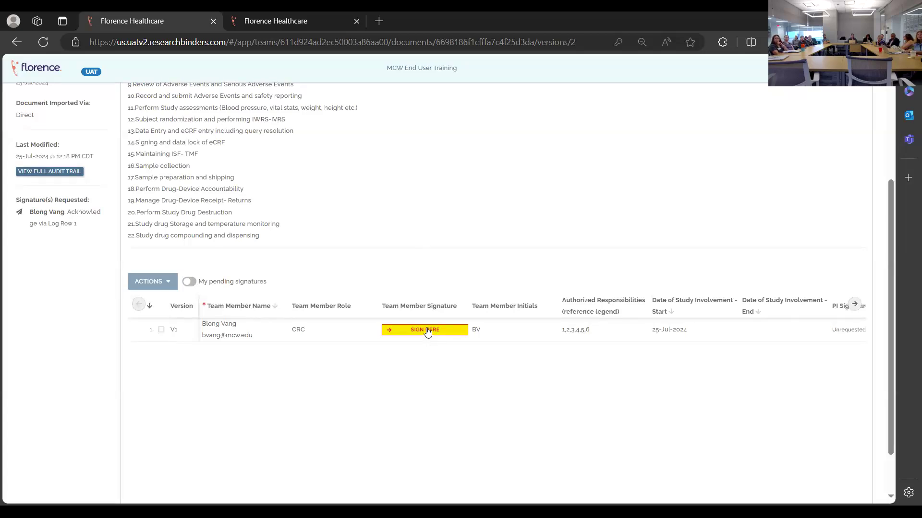
{"action": "left_click", "coordinate": [427, 331]}
{"action": "left_click", "coordinate": [413, 250]}
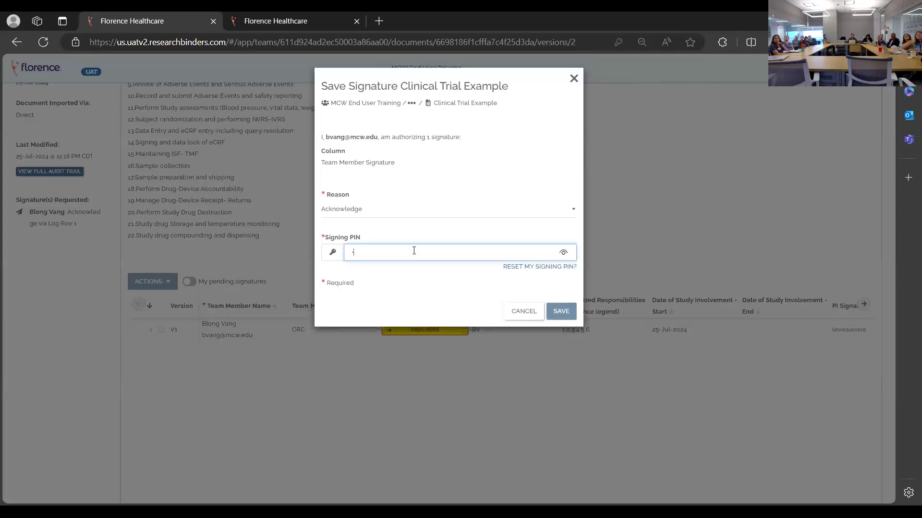
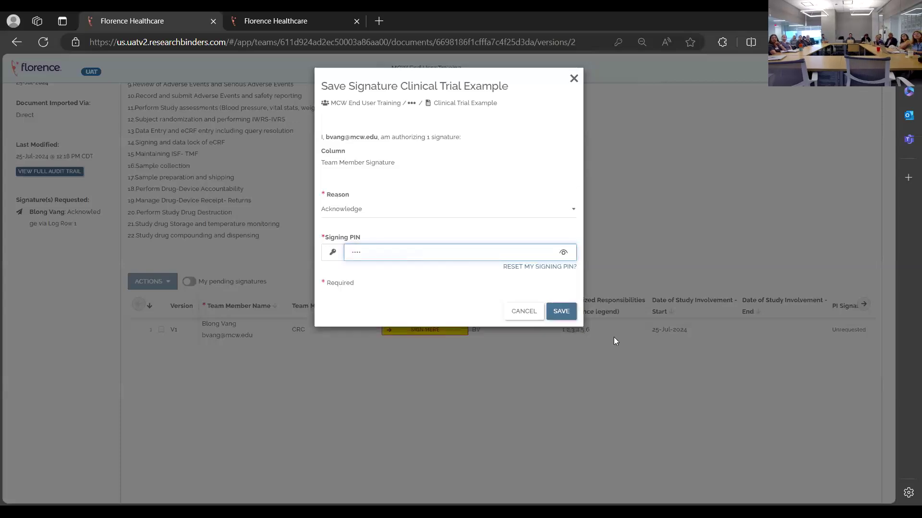
{"action": "left_click", "coordinate": [557, 313]}
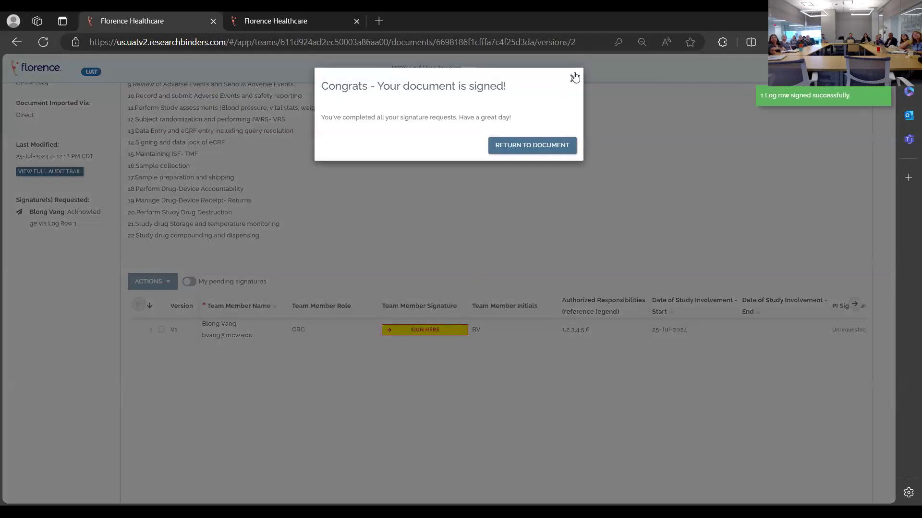
{"action": "left_click", "coordinate": [531, 145]}
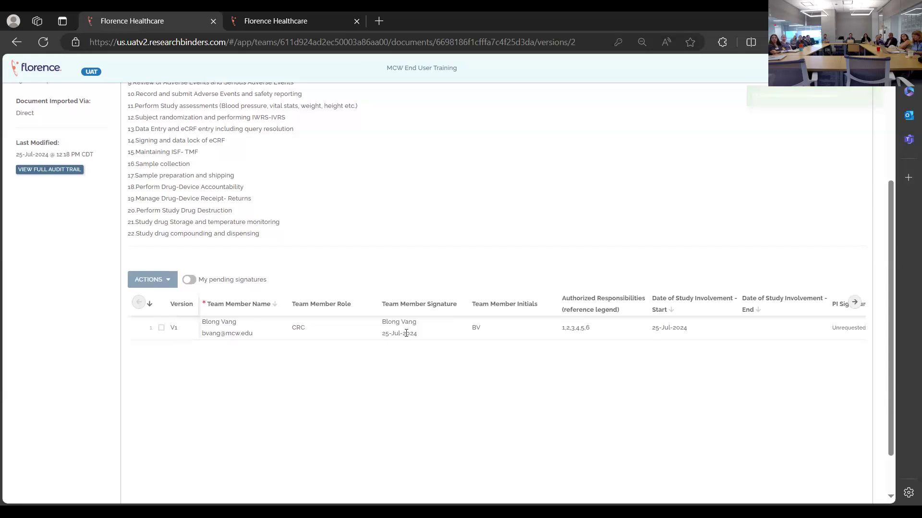
{"action": "left_click_drag", "start_coordinate": [422, 335], "coordinate": [380, 322]}
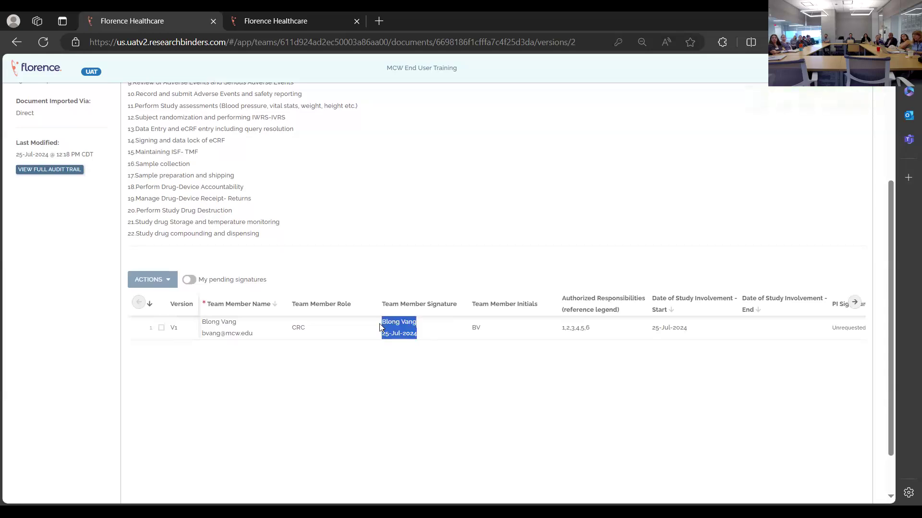
Request a PI Signature with reason Acknowledge on log row V1
{"action": "left_click", "coordinate": [377, 385]}
{"action": "left_click", "coordinate": [162, 328]}
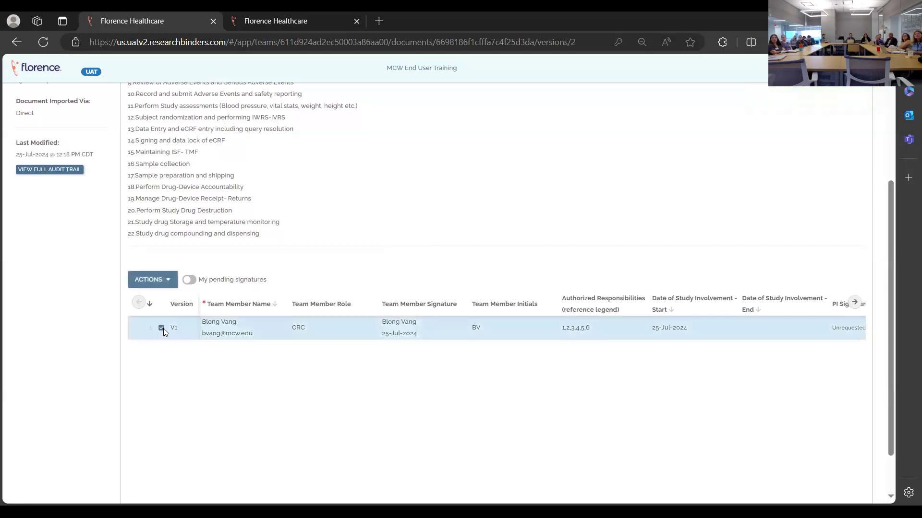
{"action": "scroll", "coordinate": [745, 405], "scroll_direction": "right", "scroll_amount": 2}
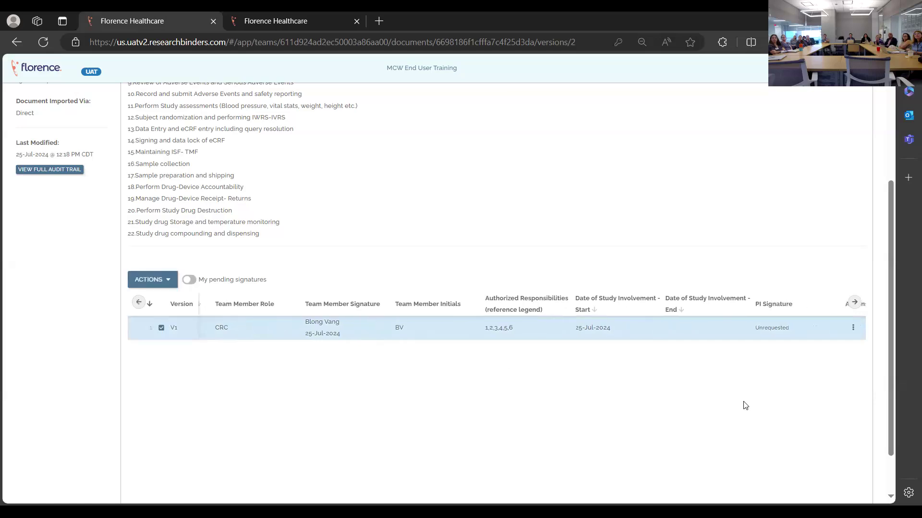
{"action": "left_click", "coordinate": [165, 284]}
{"action": "left_click", "coordinate": [173, 325]}
{"action": "left_click", "coordinate": [387, 223]}
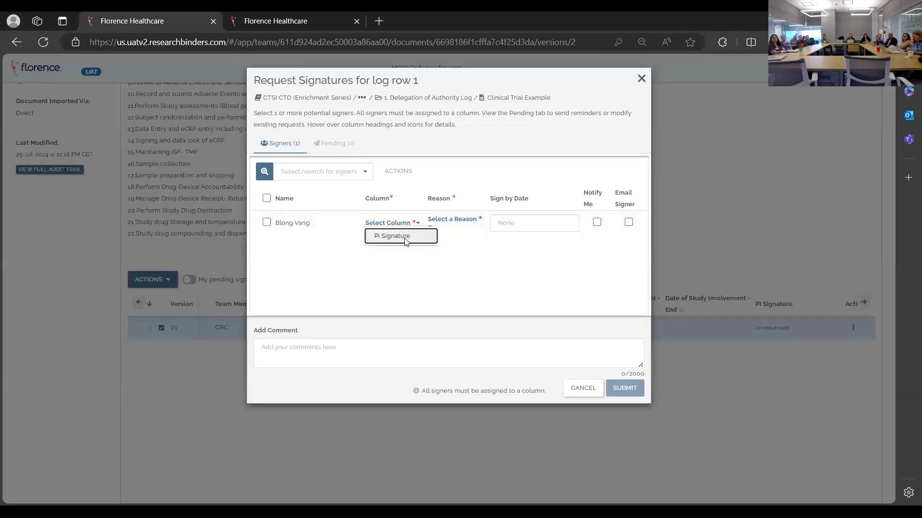
{"action": "left_click", "coordinate": [401, 238]}
{"action": "left_click", "coordinate": [267, 223]}
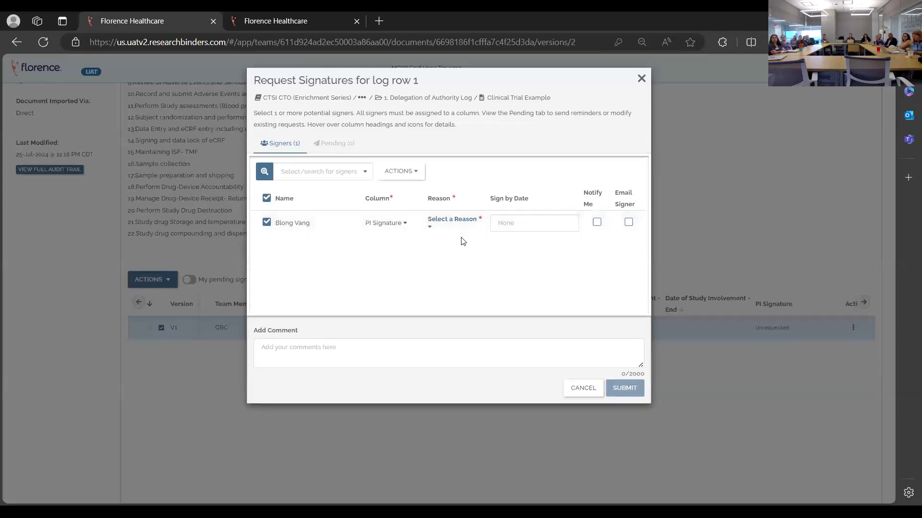
{"action": "left_click", "coordinate": [453, 225]}
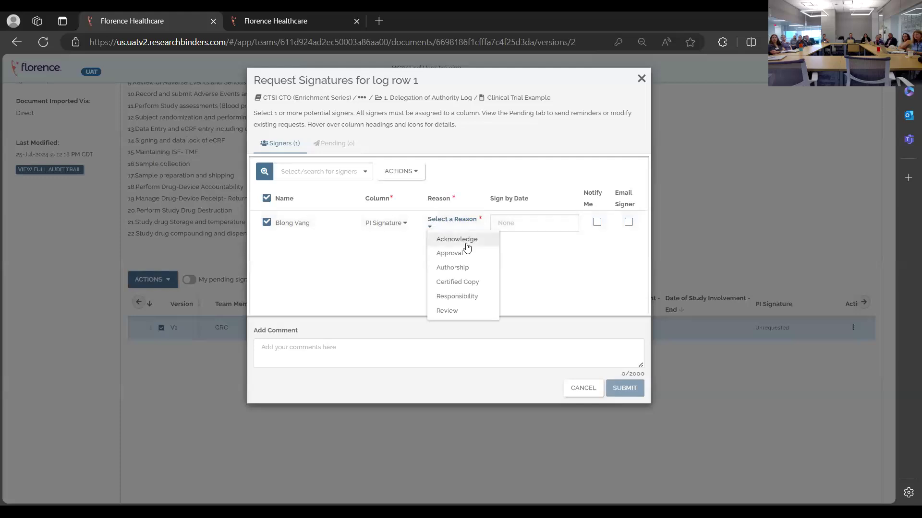
{"action": "left_click", "coordinate": [460, 245]}
{"action": "left_click", "coordinate": [624, 388]}
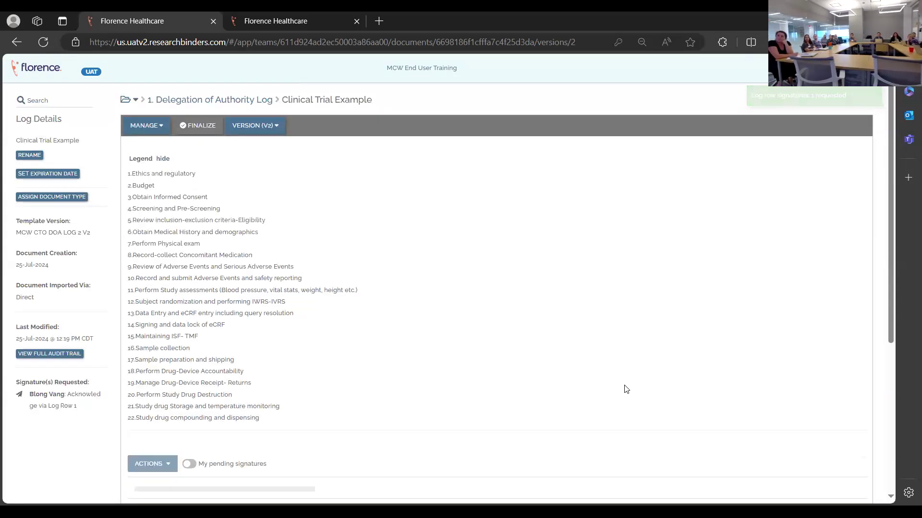
Scroll through the log to review row 1 and its Team Member Signature dated 25-Jul-2024
{"action": "scroll", "coordinate": [627, 389], "scroll_direction": "down", "scroll_amount": 5}
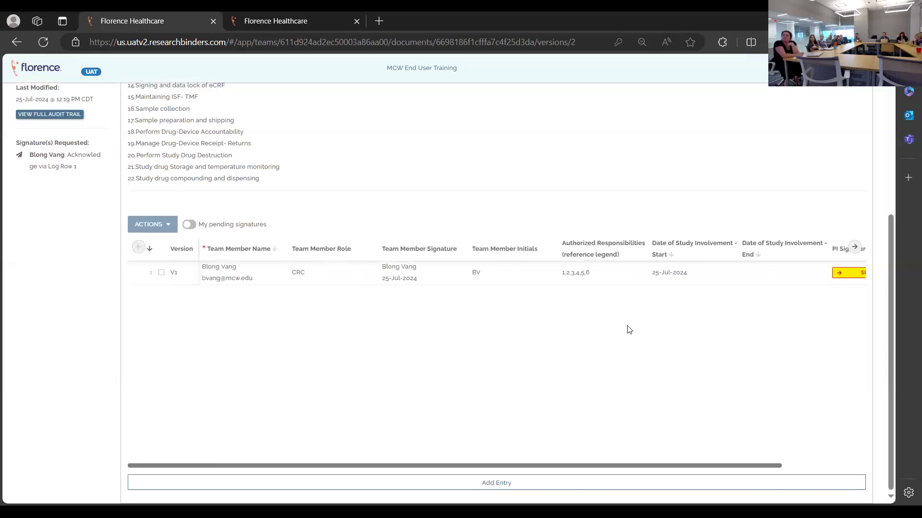
{"action": "scroll", "coordinate": [629, 330], "scroll_direction": "up", "scroll_amount": 4}
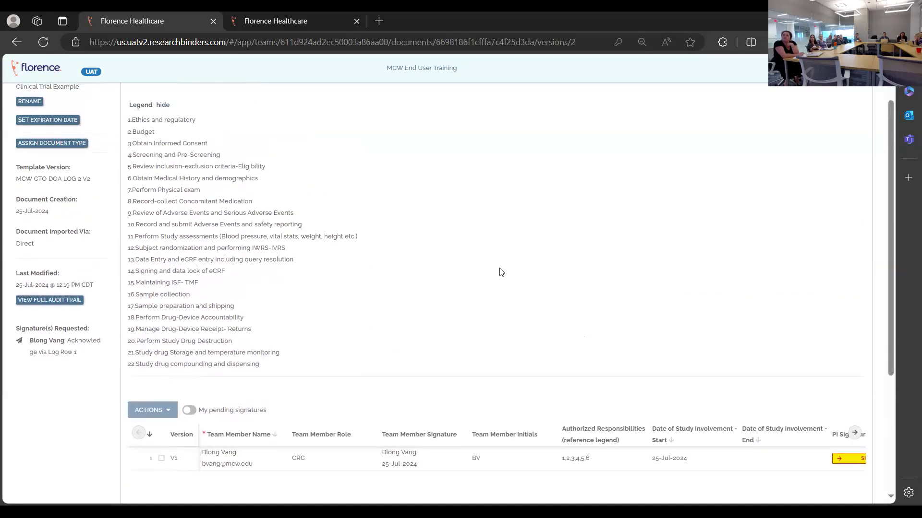
{"action": "right_click", "coordinate": [500, 269]}
{"action": "left_click", "coordinate": [430, 254]}
{"action": "scroll", "coordinate": [316, 227], "scroll_direction": "up", "scroll_amount": 2}
{"action": "scroll", "coordinate": [316, 226], "scroll_direction": "down", "scroll_amount": 4}
{"action": "scroll", "coordinate": [315, 226], "scroll_direction": "up", "scroll_amount": 5}
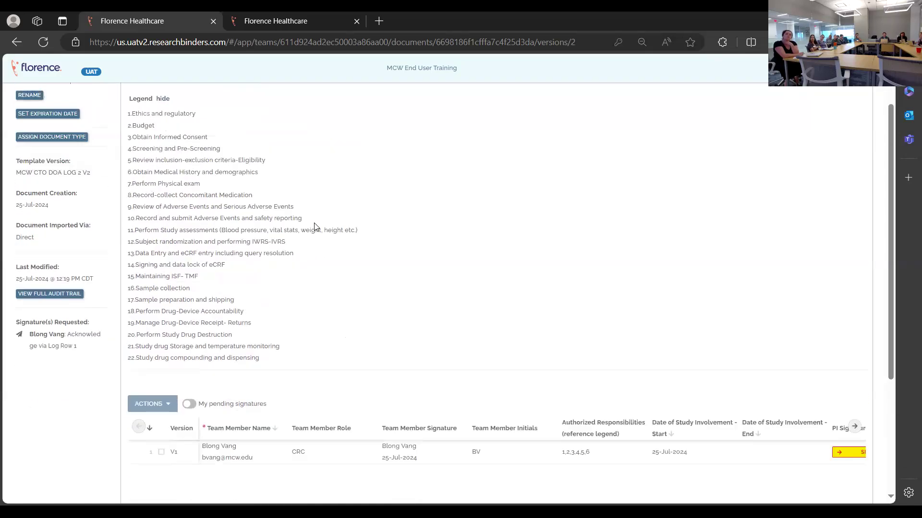
{"action": "scroll", "coordinate": [163, 394], "scroll_direction": "down", "scroll_amount": 4}
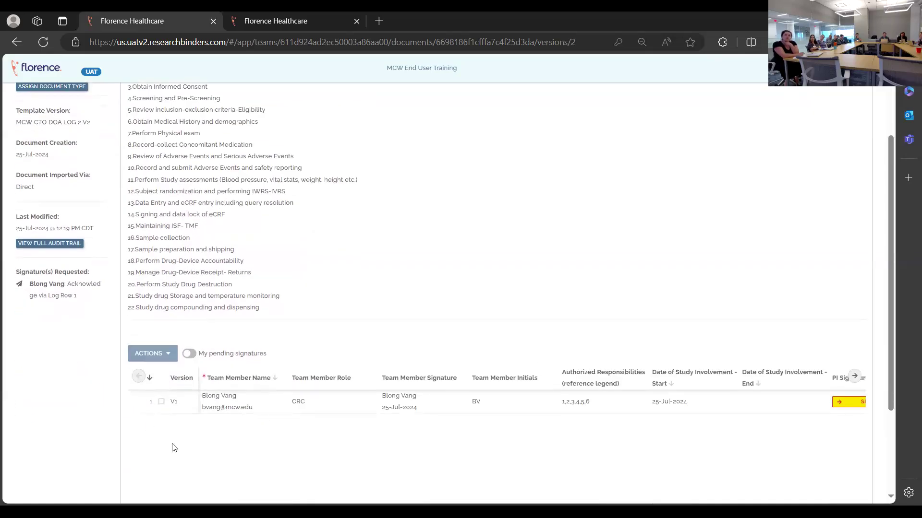
{"action": "scroll", "coordinate": [198, 440], "scroll_direction": "up", "scroll_amount": 3}
{"action": "left_click", "coordinate": [146, 125]}
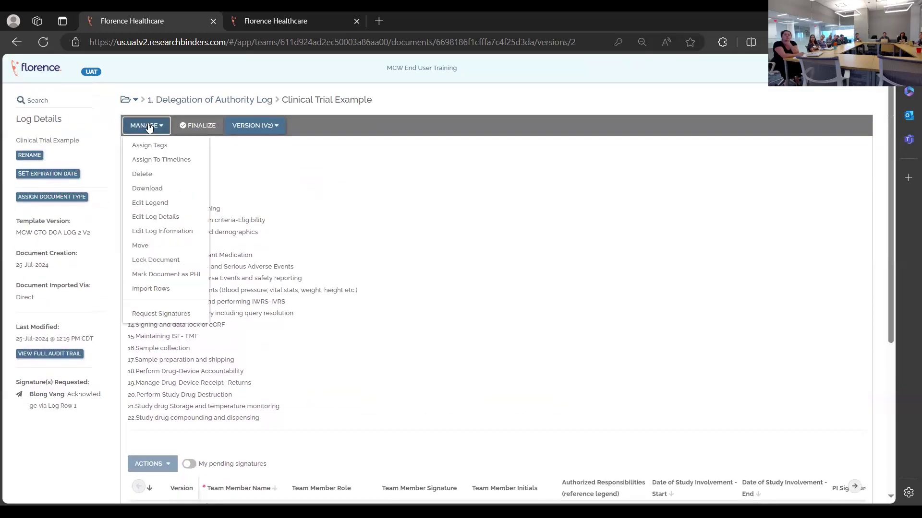
Start a whole-log signature request on Clinical Trial Example with reason Acknowledge
{"action": "left_click", "coordinate": [181, 314]}
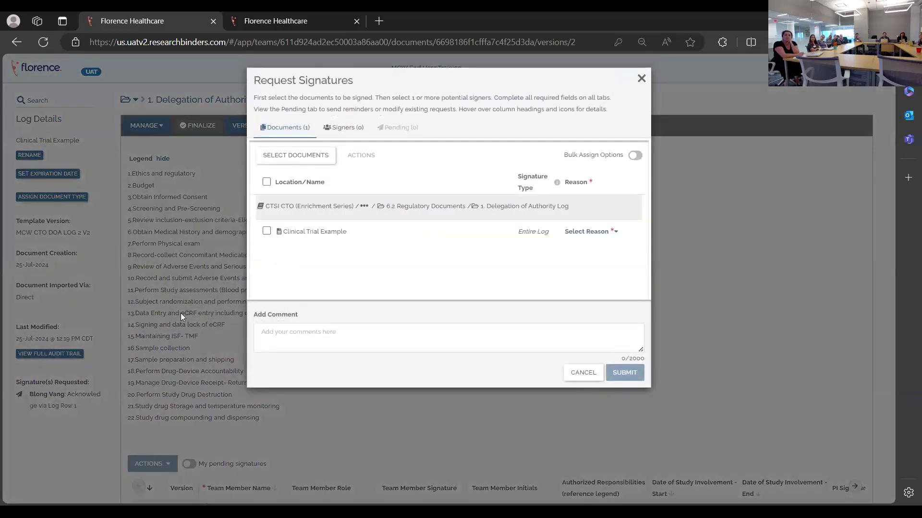
{"action": "left_click", "coordinate": [266, 232]}
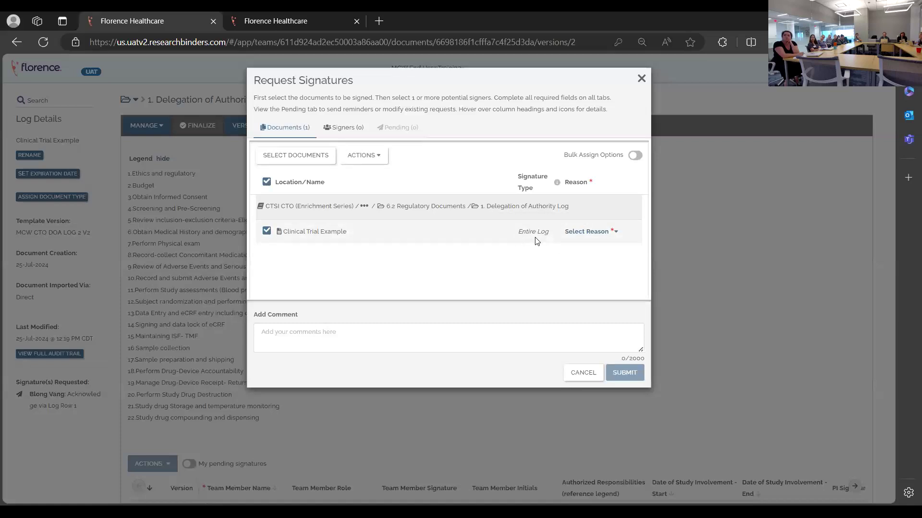
{"action": "left_click", "coordinate": [582, 233]}
{"action": "left_click", "coordinate": [600, 245]}
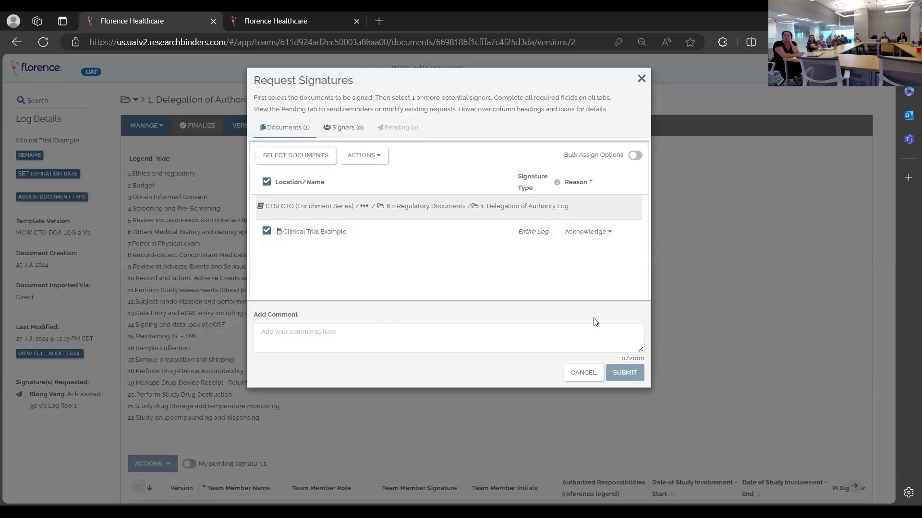
Search for and add the team member as signer, then send the request
{"action": "left_click", "coordinate": [343, 127]}
{"action": "left_click", "coordinate": [322, 157]}
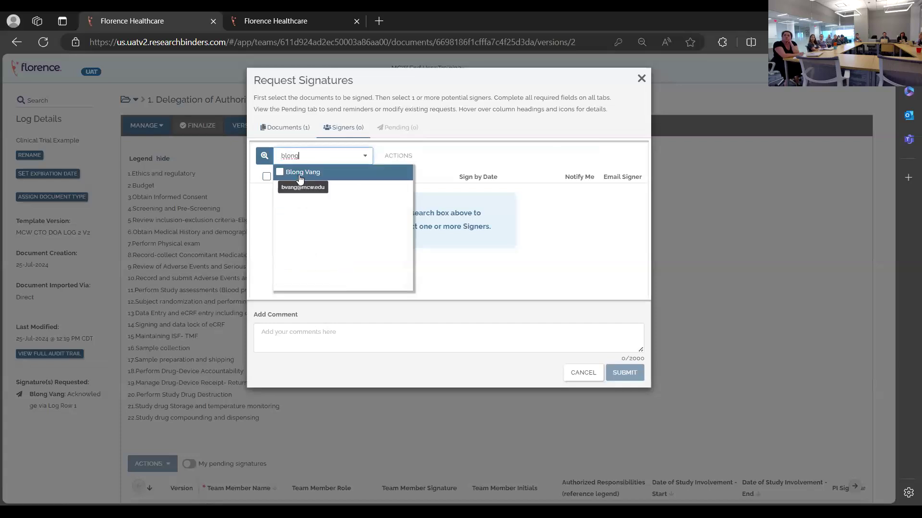
{"action": "left_click", "coordinate": [298, 173]}
{"action": "left_click", "coordinate": [539, 222]}
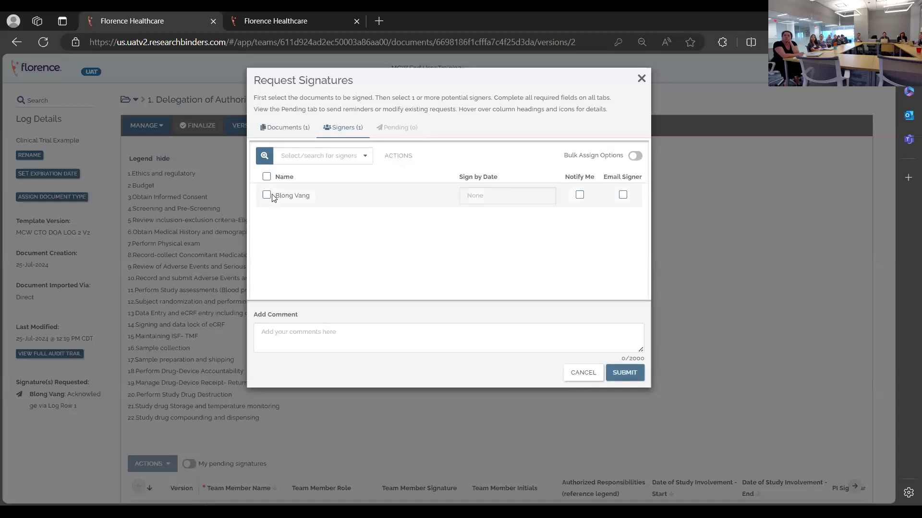
{"action": "left_click", "coordinate": [267, 195]}
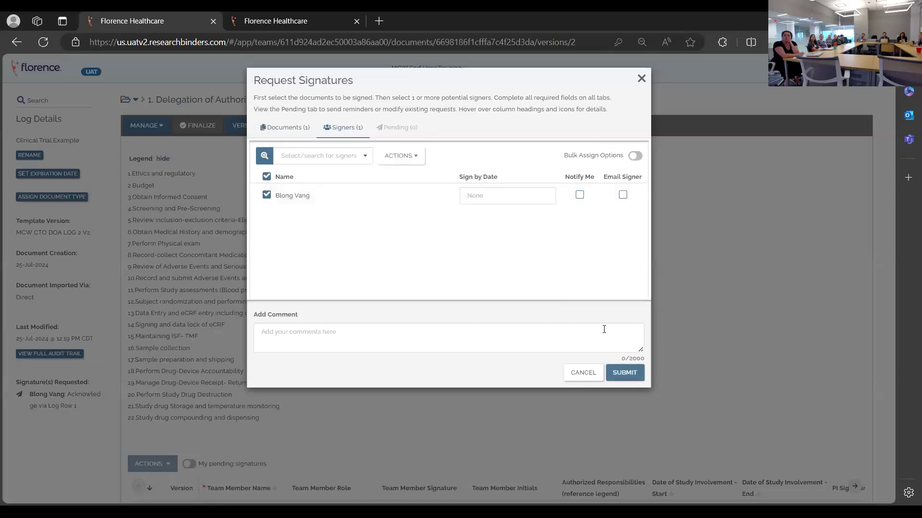
{"action": "left_click", "coordinate": [623, 374]}
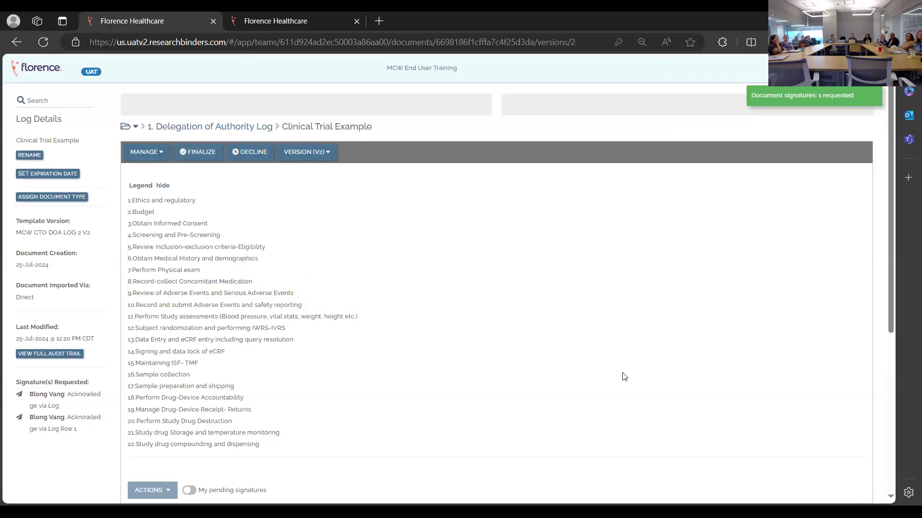
Advance through My Signature Queue to log row 1's pending PI signature
{"action": "scroll", "coordinate": [624, 377], "scroll_direction": "down", "scroll_amount": 5}
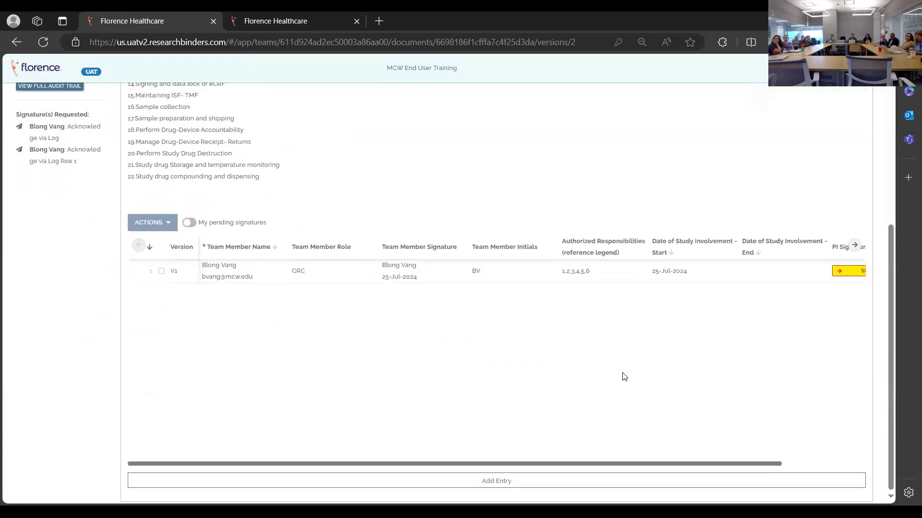
{"action": "scroll", "coordinate": [624, 376], "scroll_direction": "up", "scroll_amount": 5}
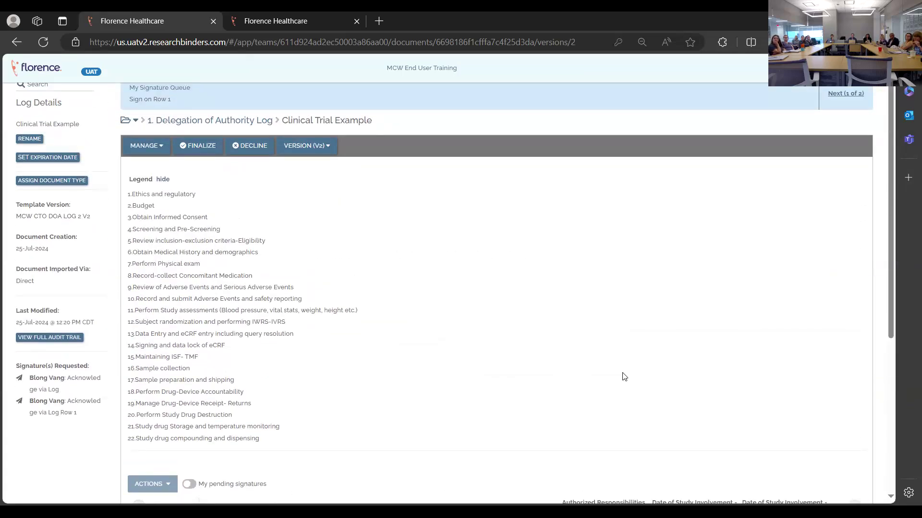
{"action": "scroll", "coordinate": [624, 377], "scroll_direction": "up", "scroll_amount": 1}
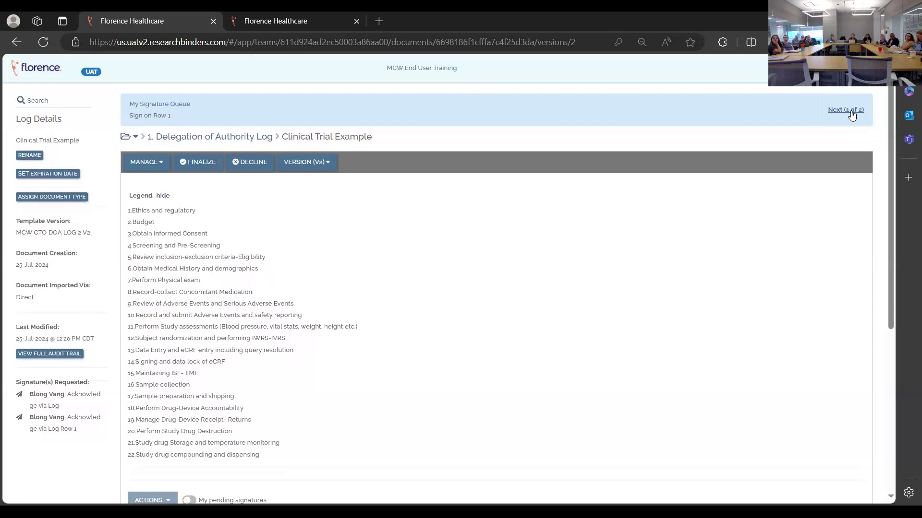
{"action": "left_click", "coordinate": [852, 114]}
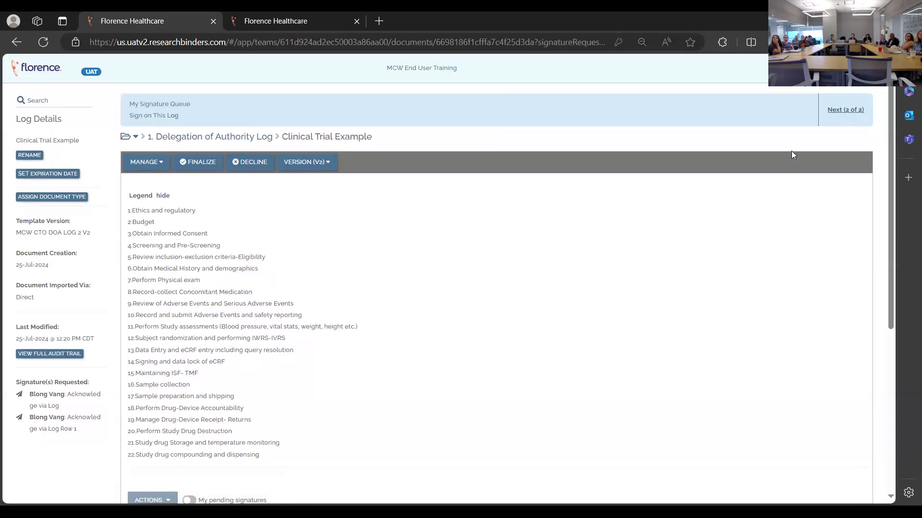
{"action": "left_click", "coordinate": [842, 109]}
{"action": "scroll", "coordinate": [636, 328], "scroll_direction": "up", "scroll_amount": 3}
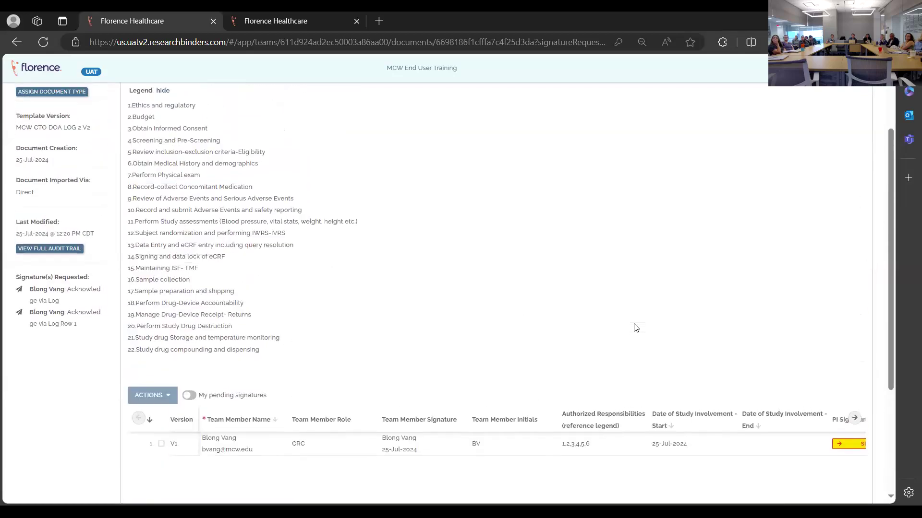
{"action": "scroll", "coordinate": [362, 314], "scroll_direction": "up", "scroll_amount": 3}
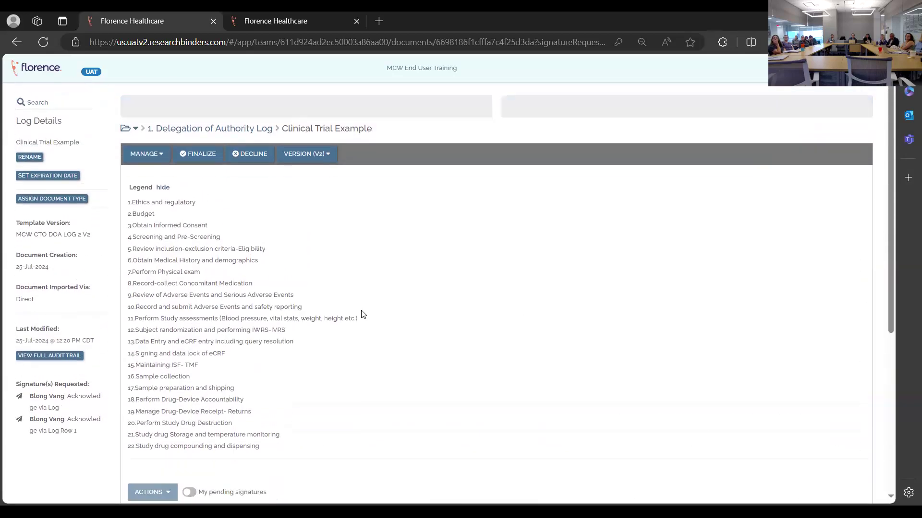
{"action": "scroll", "coordinate": [362, 315], "scroll_direction": "down", "scroll_amount": 5}
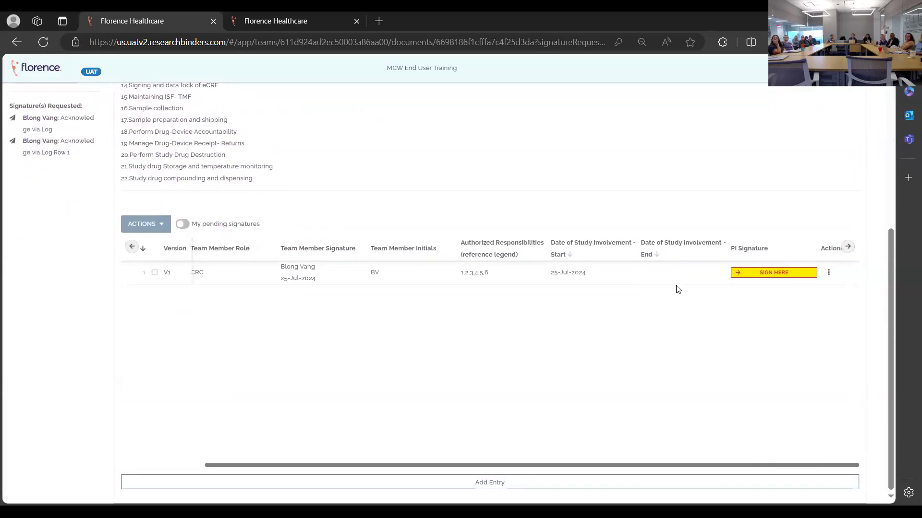
Sign row 1's PI Signature with the signing PIN and return to the document
{"action": "left_click", "coordinate": [781, 276]}
{"action": "left_click", "coordinate": [403, 246]}
{"action": "left_click", "coordinate": [562, 312]}
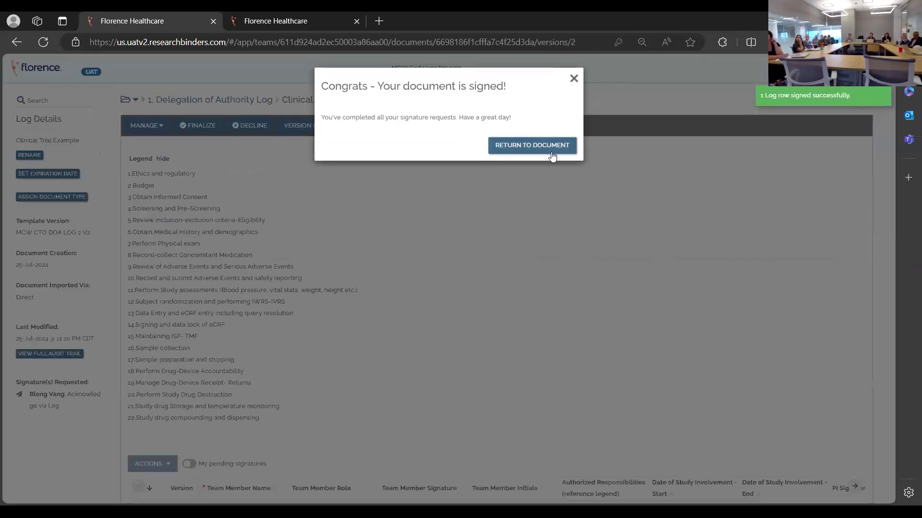
{"action": "left_click", "coordinate": [551, 154]}
{"action": "scroll", "coordinate": [617, 292], "scroll_direction": "down", "scroll_amount": 1}
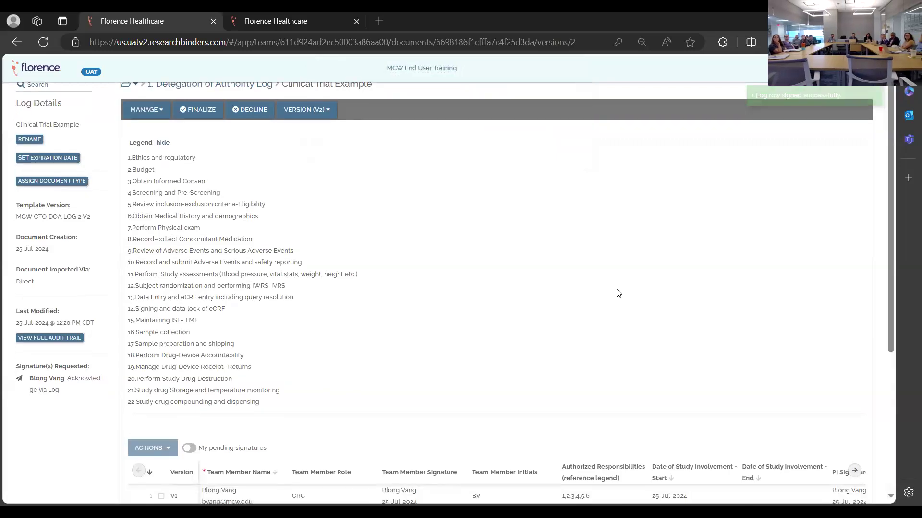
{"action": "scroll", "coordinate": [618, 293], "scroll_direction": "down", "scroll_amount": 4}
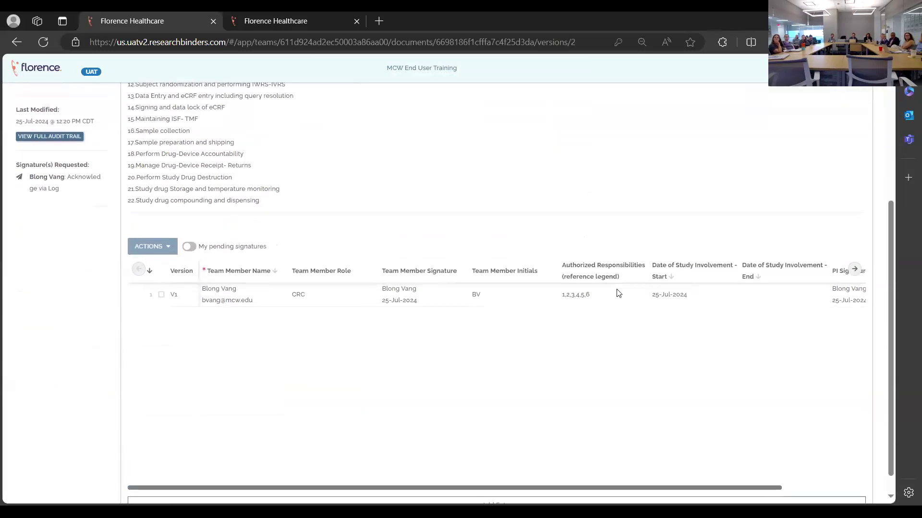
{"action": "scroll", "coordinate": [618, 293], "scroll_direction": "up", "scroll_amount": 1}
{"action": "scroll", "coordinate": [618, 293], "scroll_direction": "up", "scroll_amount": 2}
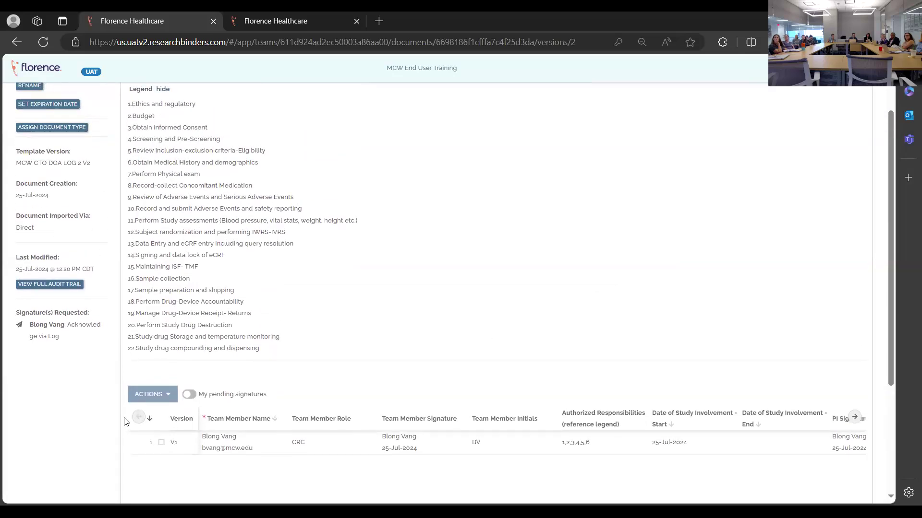
{"action": "scroll", "coordinate": [301, 286], "scroll_direction": "up", "scroll_amount": 2}
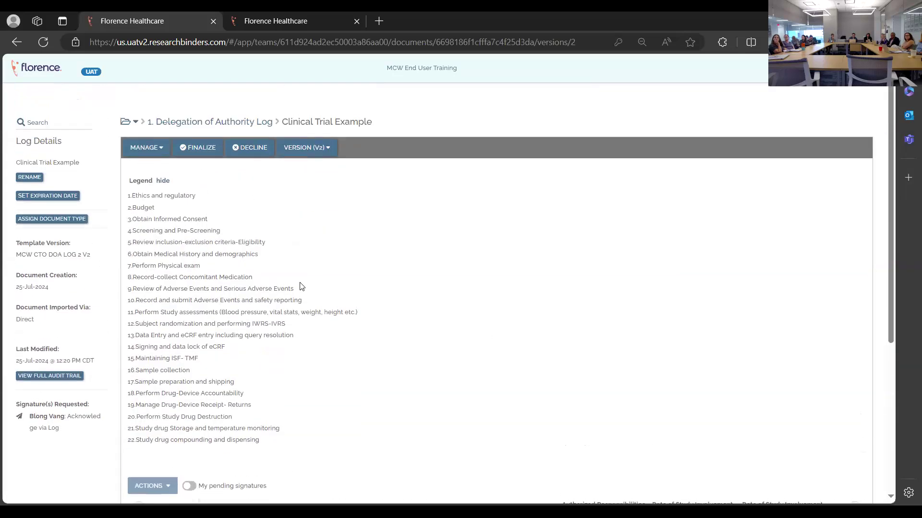
{"action": "scroll", "coordinate": [301, 287], "scroll_direction": "down", "scroll_amount": 1}
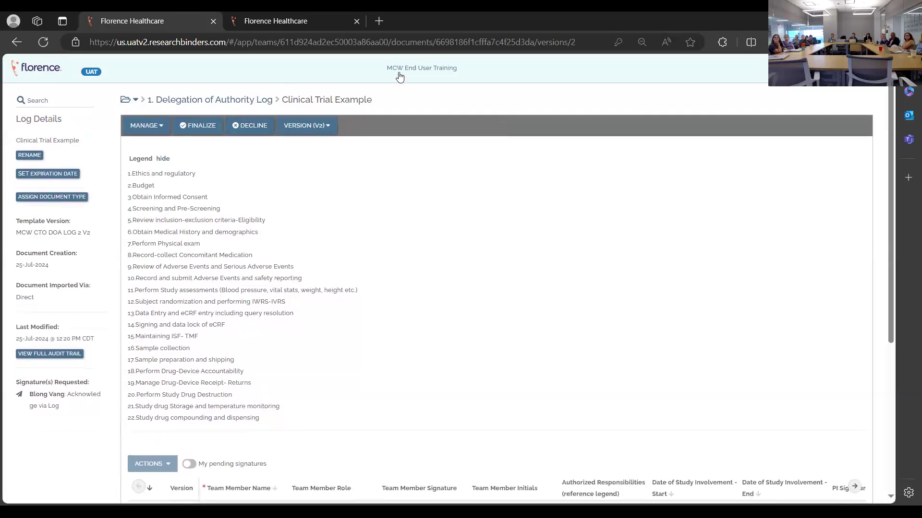
Return to the Delegation of Authority Log folder and reopen the Clinical Trial Example log
{"action": "left_click", "coordinate": [221, 102]}
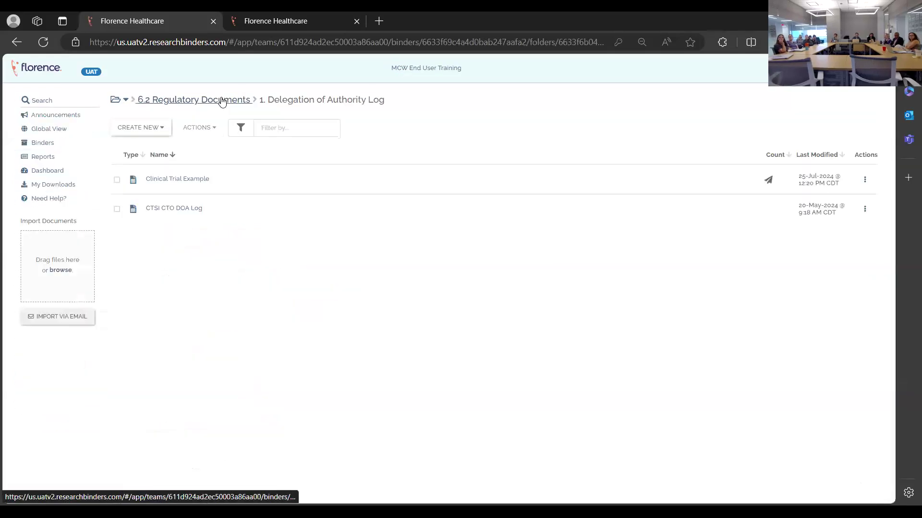
{"action": "left_click", "coordinate": [190, 180]}
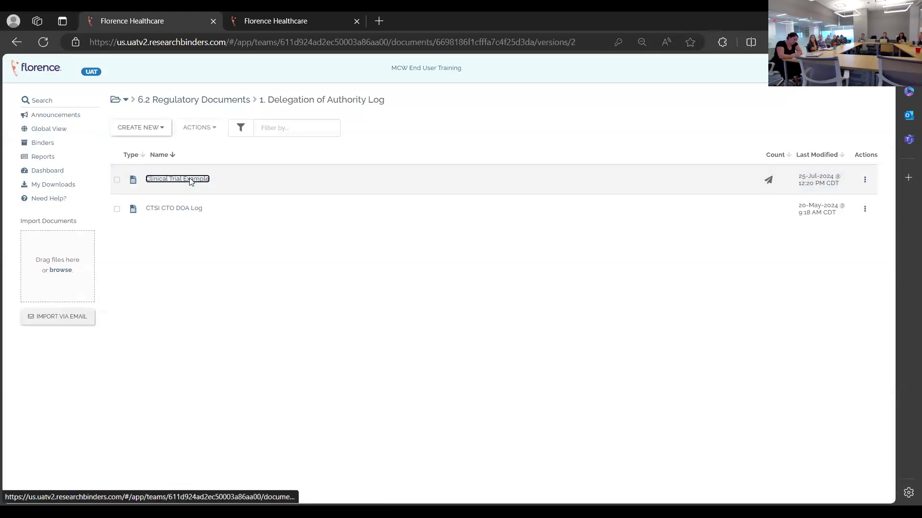
{"action": "scroll", "coordinate": [283, 284], "scroll_direction": "down", "scroll_amount": 5}
{"action": "scroll", "coordinate": [294, 295], "scroll_direction": "right", "scroll_amount": 2}
{"action": "scroll", "coordinate": [294, 295], "scroll_direction": "left", "scroll_amount": 2}
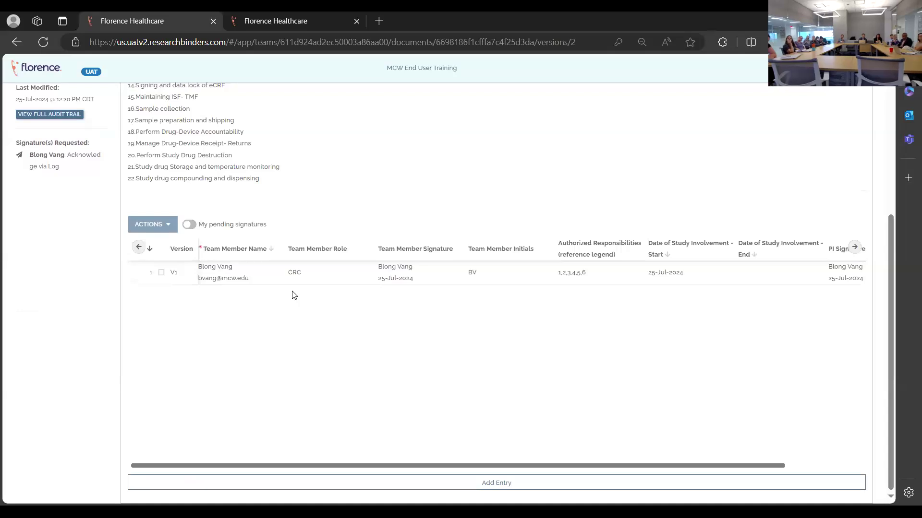
{"action": "scroll", "coordinate": [294, 295], "scroll_direction": "up", "scroll_amount": 3}
{"action": "scroll", "coordinate": [294, 295], "scroll_direction": "up", "scroll_amount": 2}
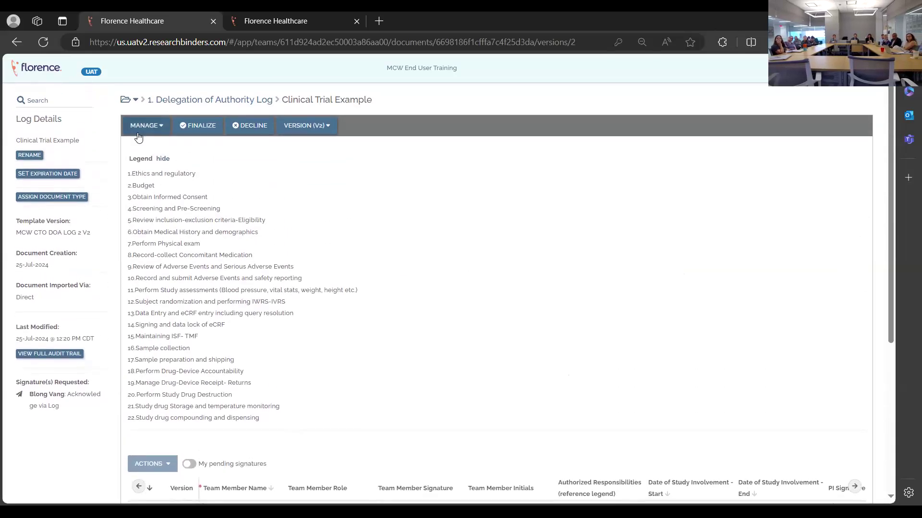
Send the signer a reminder for the pending whole-log Acknowledge signature request
{"action": "left_click", "coordinate": [139, 131]}
{"action": "left_click", "coordinate": [182, 313]}
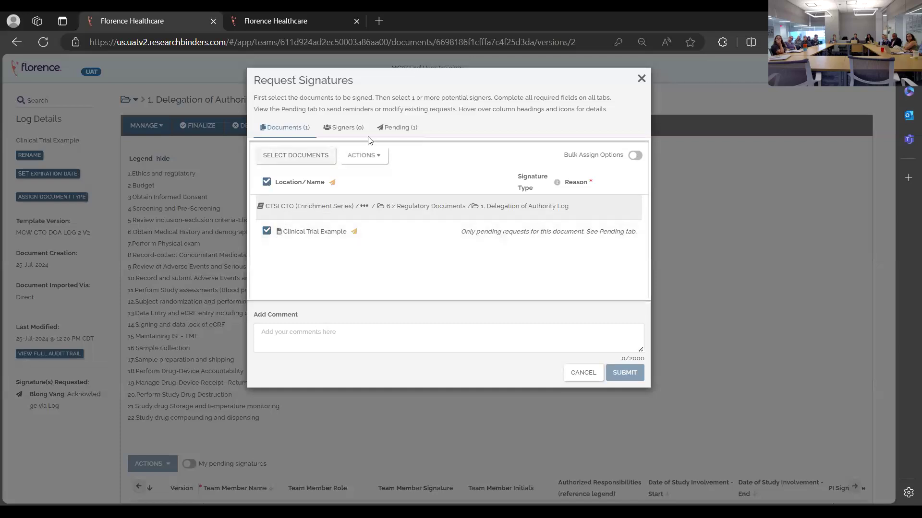
{"action": "left_click", "coordinate": [396, 127]}
{"action": "left_click", "coordinate": [266, 239]}
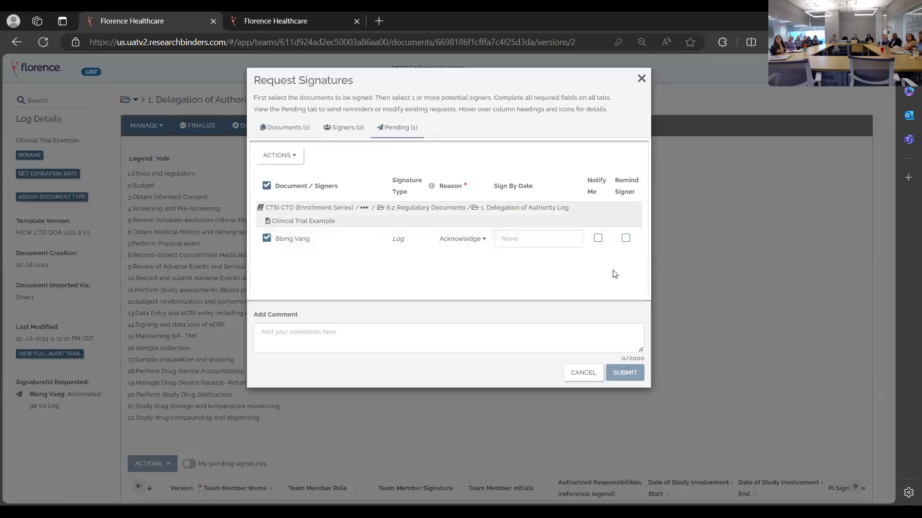
{"action": "left_click", "coordinate": [626, 239]}
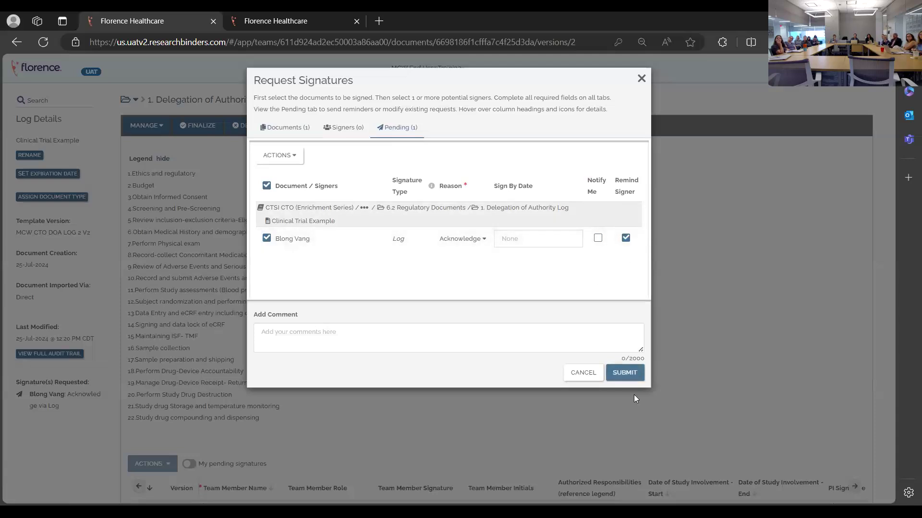
{"action": "left_click", "coordinate": [625, 373]}
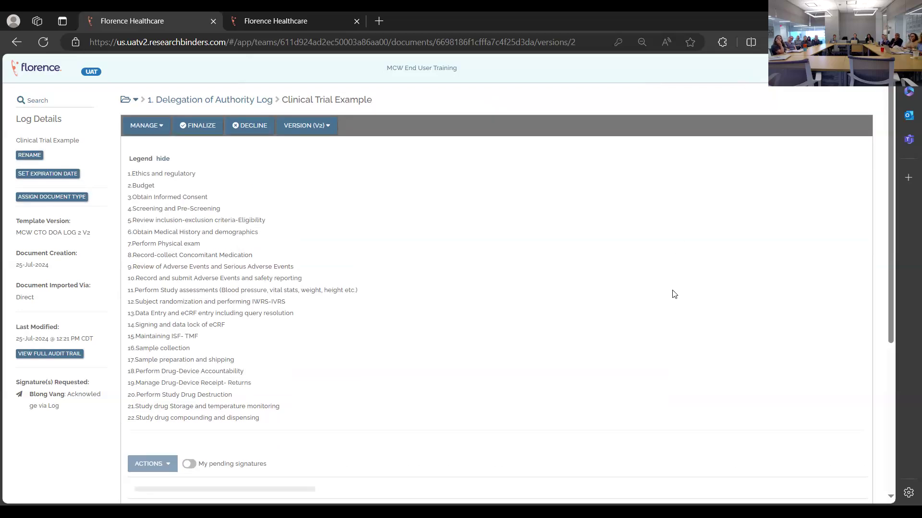
Navigate up from the Delegation of Authority Log through 6.0 General Regulatory to the Binders list
{"action": "scroll", "coordinate": [674, 294], "scroll_direction": "down", "scroll_amount": 4}
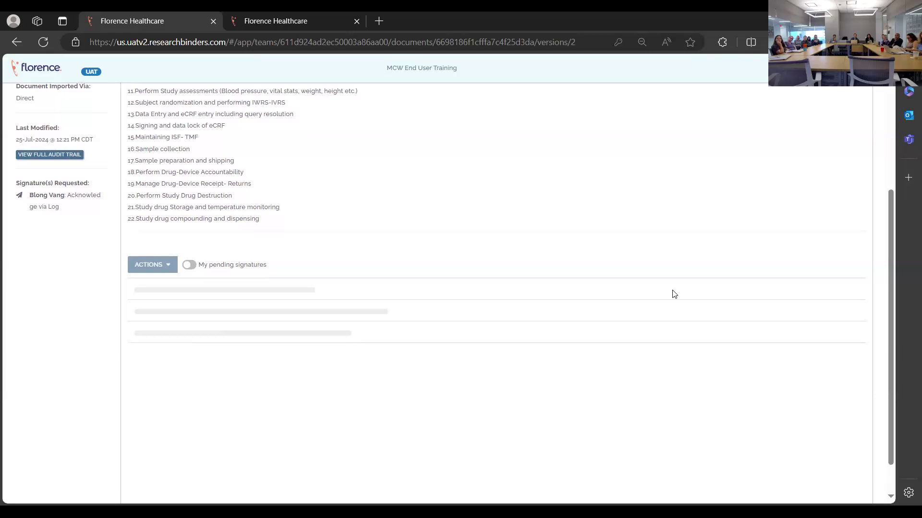
{"action": "scroll", "coordinate": [655, 348], "scroll_direction": "right", "scroll_amount": 2}
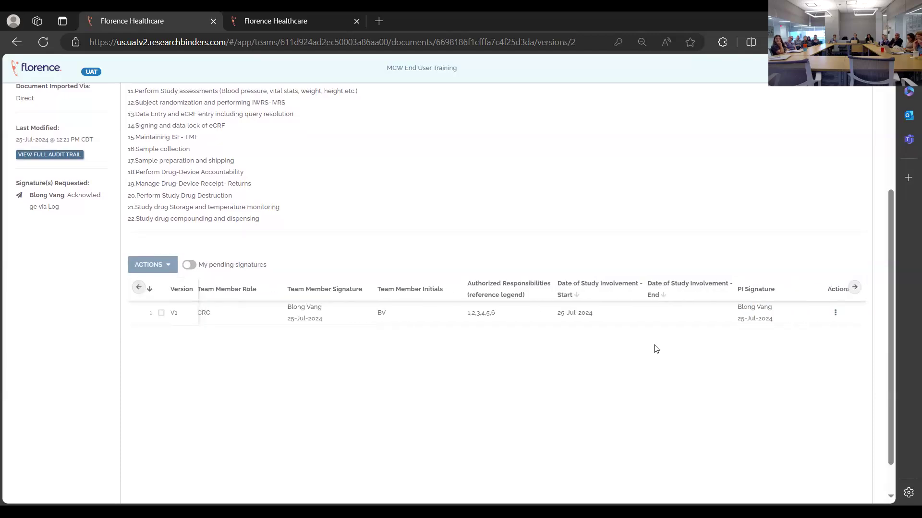
{"action": "scroll", "coordinate": [655, 349], "scroll_direction": "down", "scroll_amount": 2}
{"action": "scroll", "coordinate": [656, 349], "scroll_direction": "up", "scroll_amount": 5}
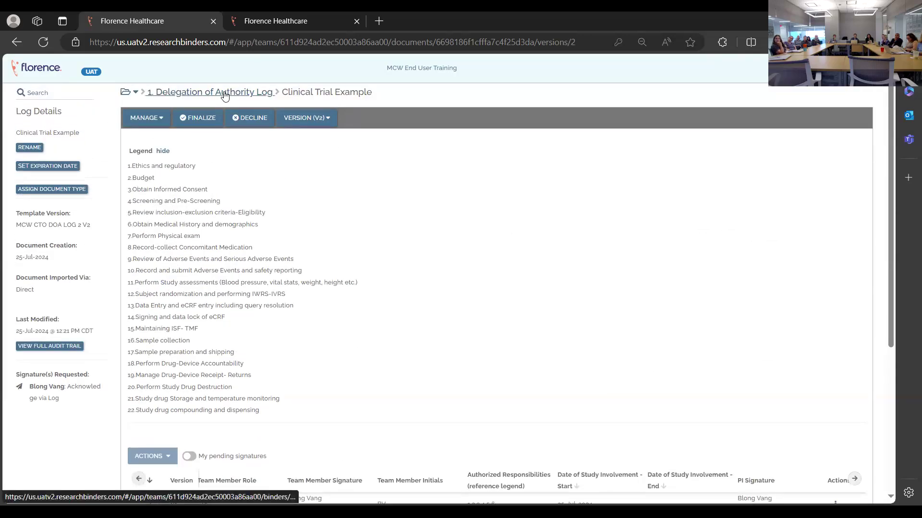
{"action": "left_click", "coordinate": [226, 95]}
{"action": "left_click", "coordinate": [214, 101]}
{"action": "left_click", "coordinate": [213, 101]}
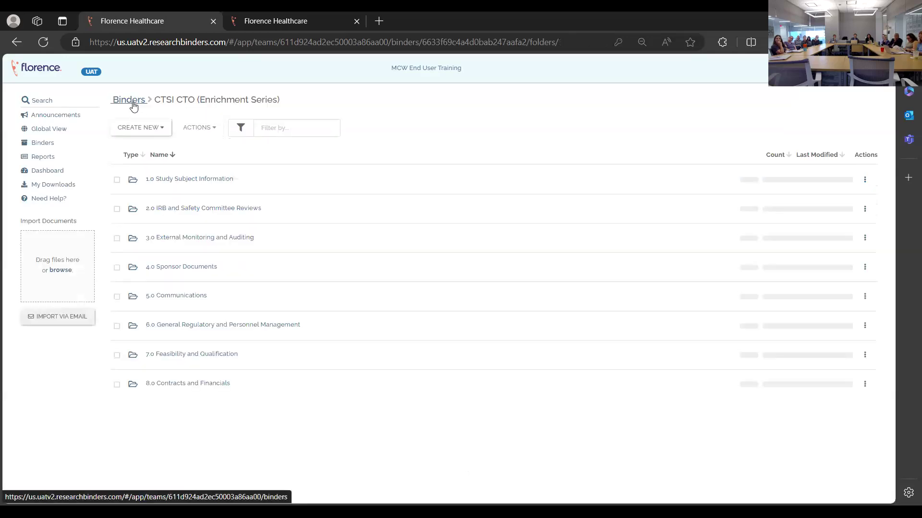
{"action": "left_click", "coordinate": [132, 102]}
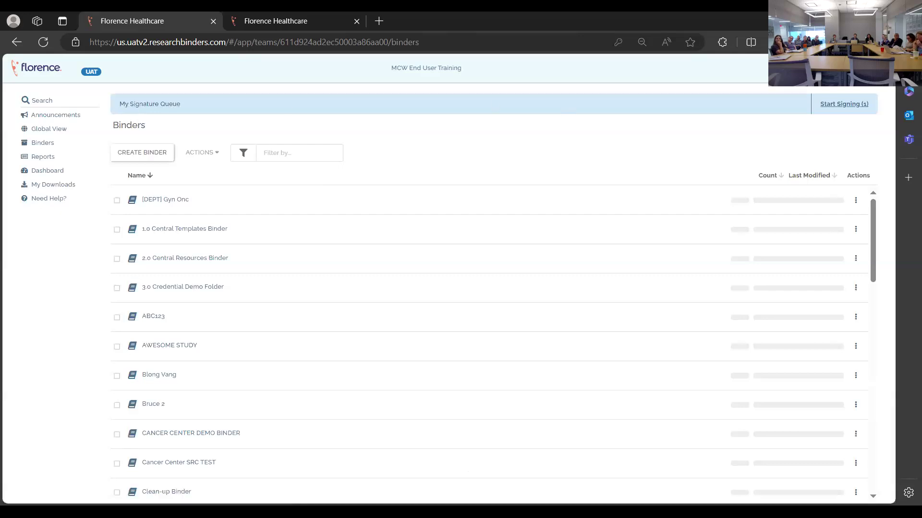
Open the pending signature request on the Clinical Trial Example log and review the log
{"action": "left_click", "coordinate": [859, 103]}
{"action": "scroll", "coordinate": [616, 151], "scroll_direction": "down", "scroll_amount": 3}
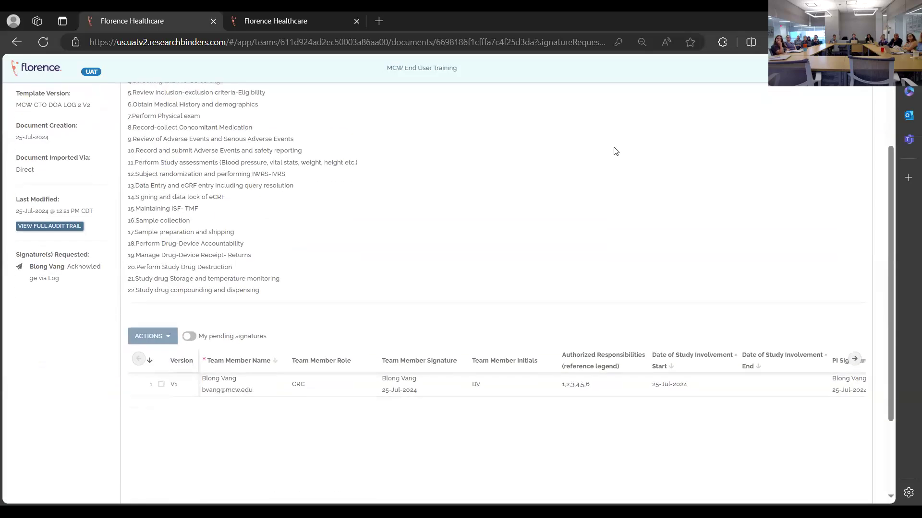
{"action": "scroll", "coordinate": [582, 286], "scroll_direction": "right", "scroll_amount": 2}
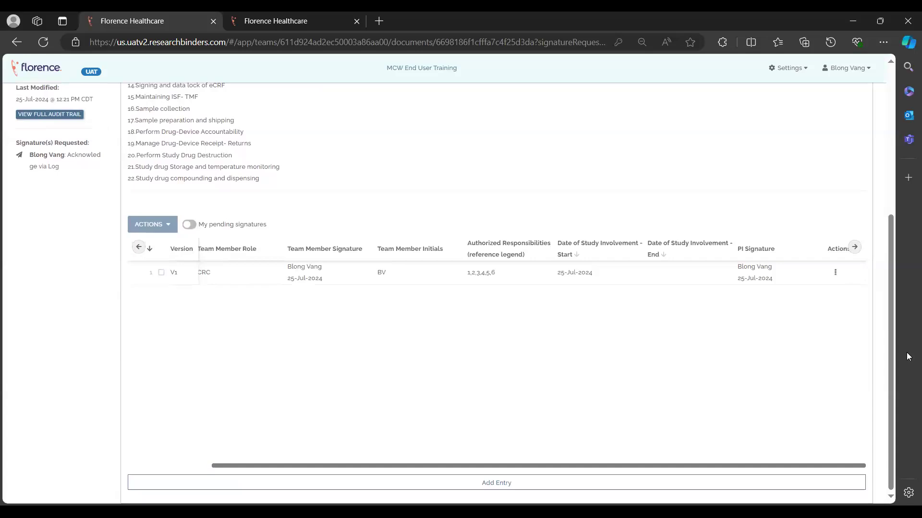
{"action": "left_click_drag", "start_coordinate": [890, 232], "coordinate": [888, 98]}
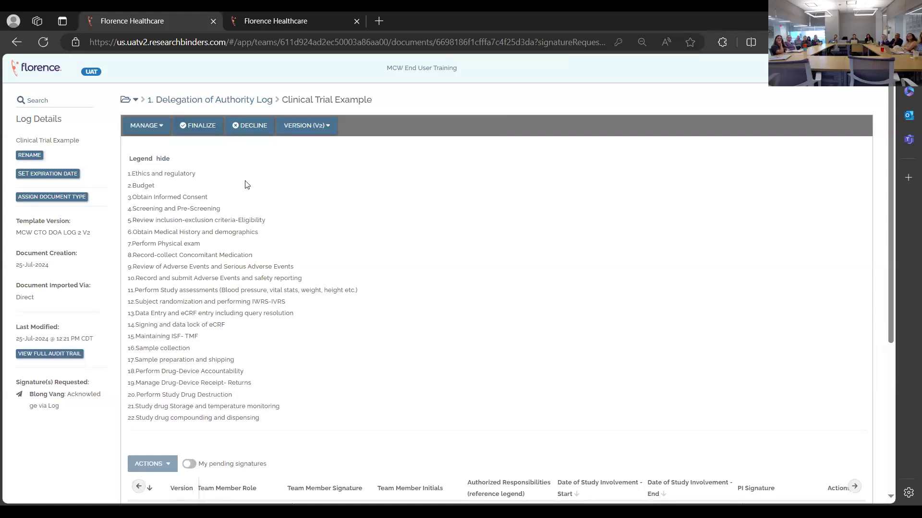
Finalize the entire log with the signing PIN, save the signature, and dismiss the confirmation
{"action": "left_click", "coordinate": [204, 129]}
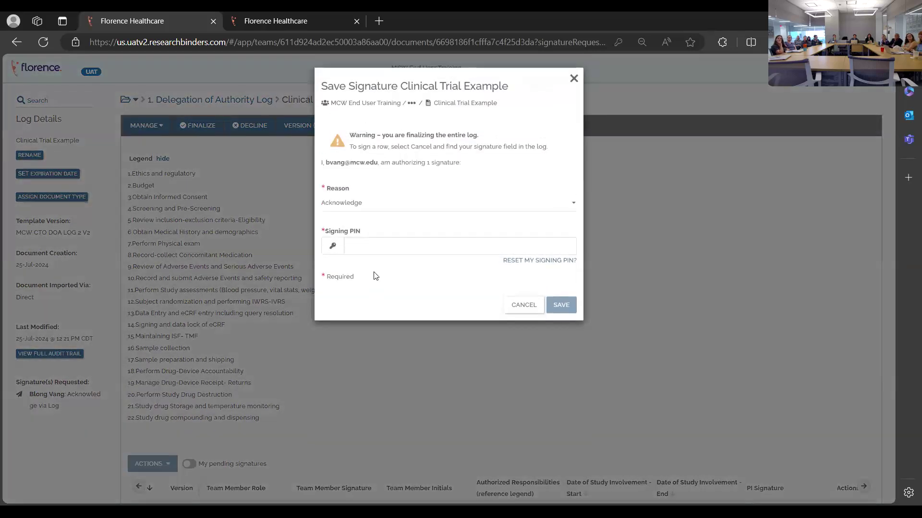
{"action": "left_click", "coordinate": [373, 247]}
{"action": "type", "text": "•••"}
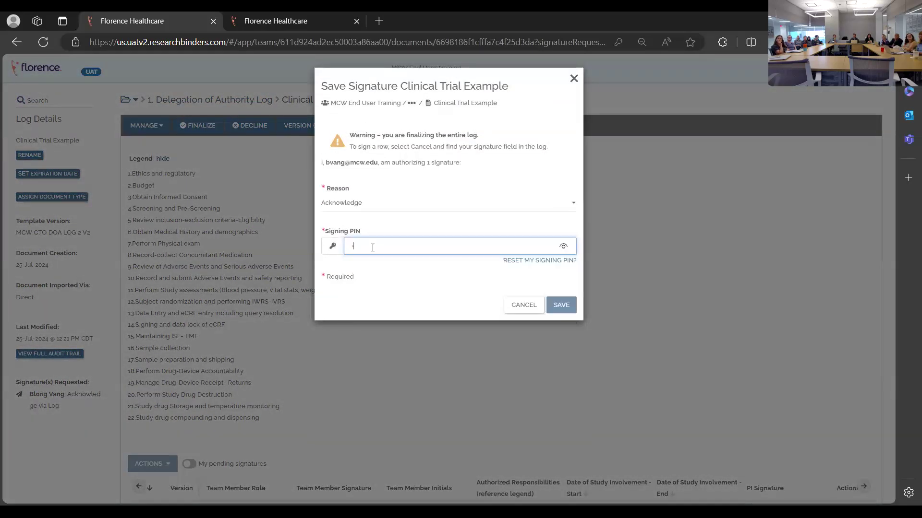
{"action": "type", "text": "•"}
{"action": "left_click", "coordinate": [563, 306]}
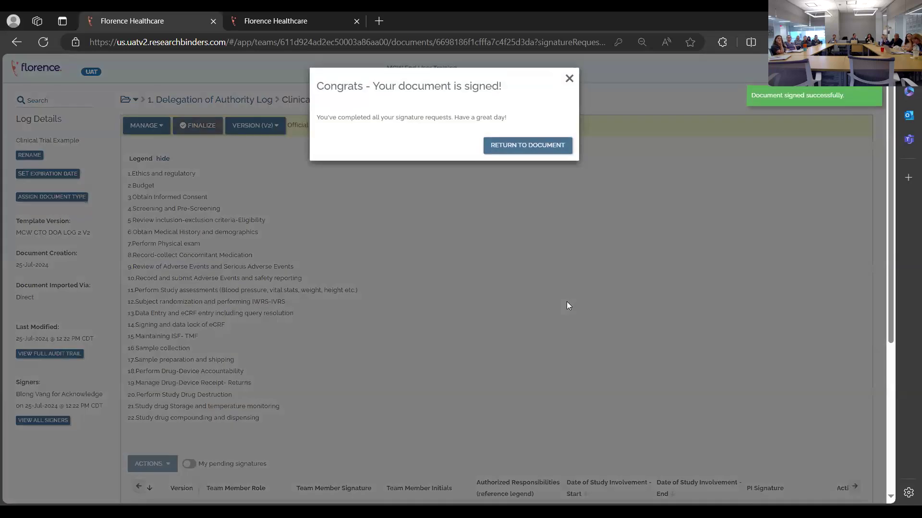
{"action": "left_click", "coordinate": [568, 78]}
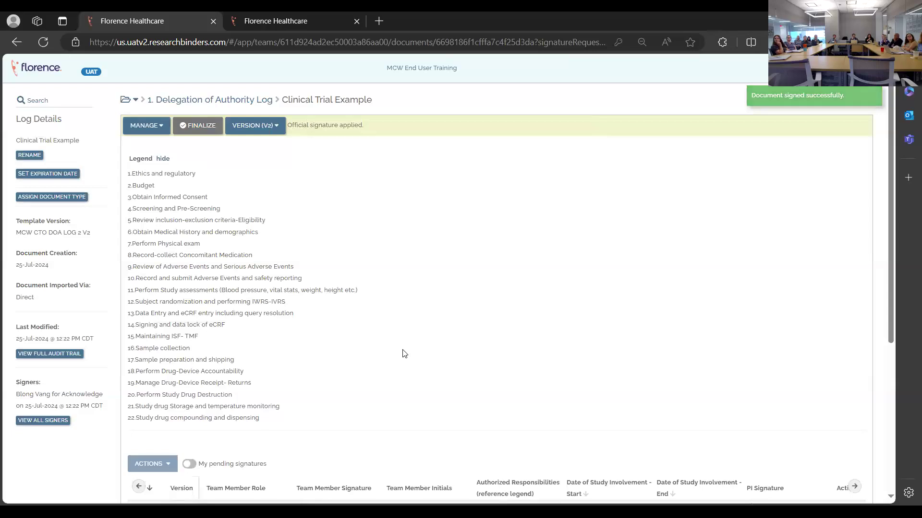
{"action": "scroll", "coordinate": [404, 353], "scroll_direction": "down", "scroll_amount": 3}
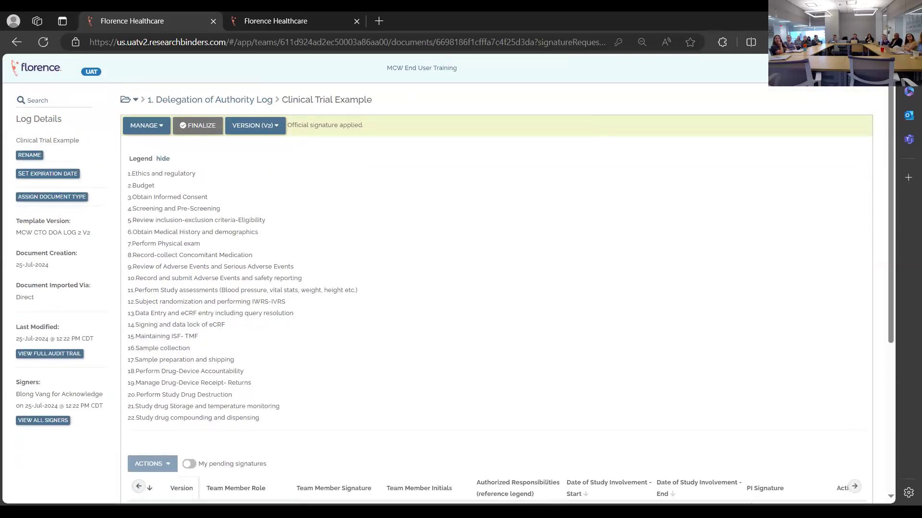
Switch to the second Florence tab and continue signing in there
{"action": "scroll", "coordinate": [514, 316], "scroll_direction": "down", "scroll_amount": 5}
{"action": "scroll", "coordinate": [515, 316], "scroll_direction": "up", "scroll_amount": 4}
{"action": "scroll", "coordinate": [514, 317], "scroll_direction": "up", "scroll_amount": 1}
{"action": "right_click", "coordinate": [278, 247]}
{"action": "left_click", "coordinate": [251, 247]}
{"action": "left_click", "coordinate": [290, 21]}
{"action": "left_click", "coordinate": [726, 339]}
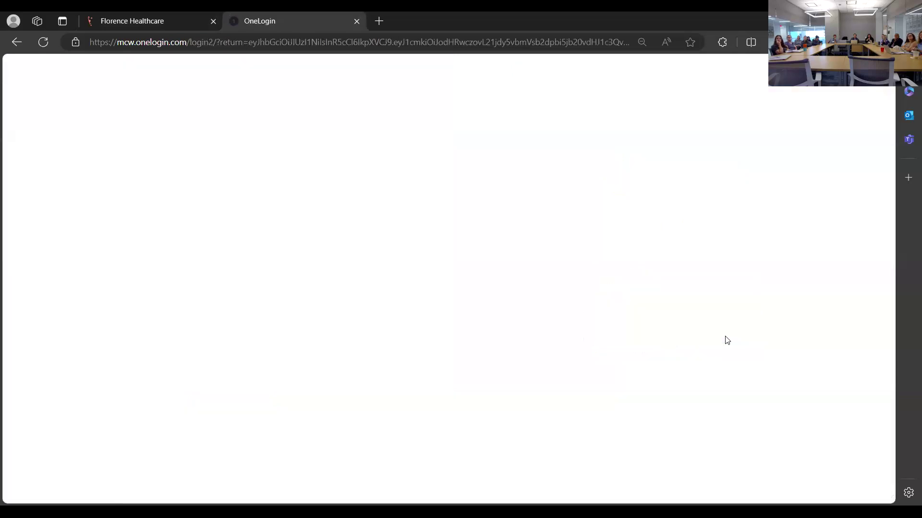
On the first tab, open the team's Roles list, then go to the two-factor verification tab
{"action": "left_click", "coordinate": [173, 25]}
{"action": "left_click", "coordinate": [793, 89]}
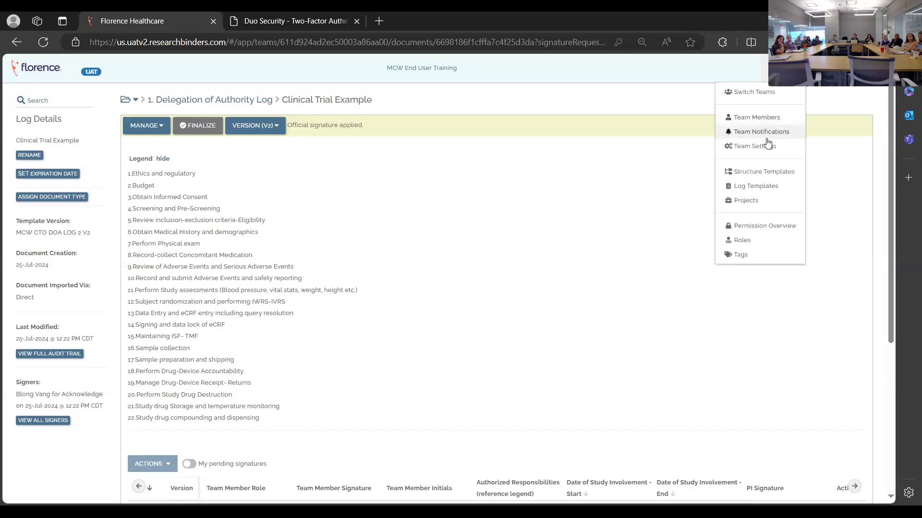
{"action": "left_click", "coordinate": [753, 240]}
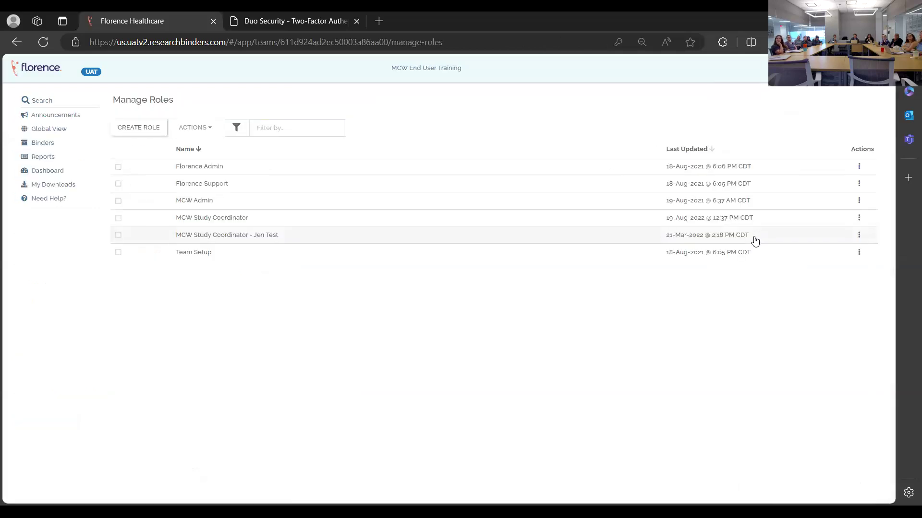
{"action": "left_click", "coordinate": [303, 23]}
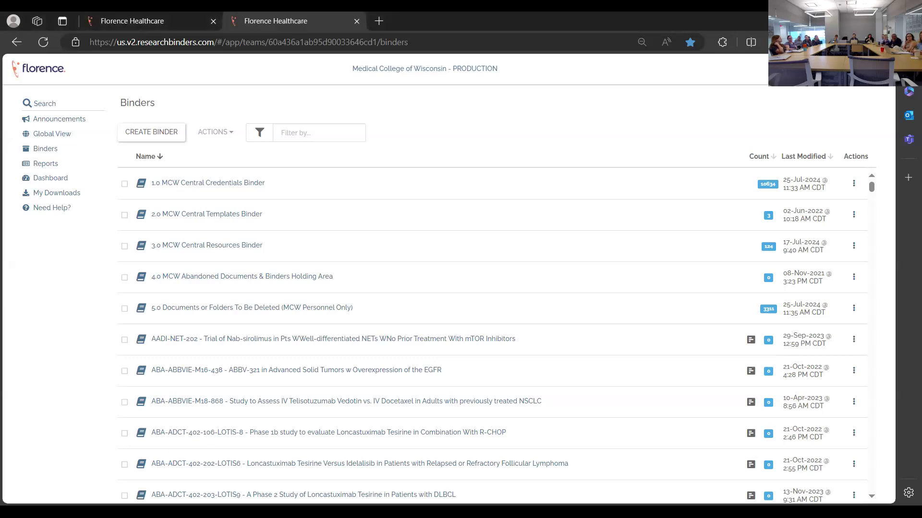
Browse the PRODUCTION team's Manage Roles list via the gear menu, then return to the Binders list
{"action": "left_click", "coordinate": [764, 77]}
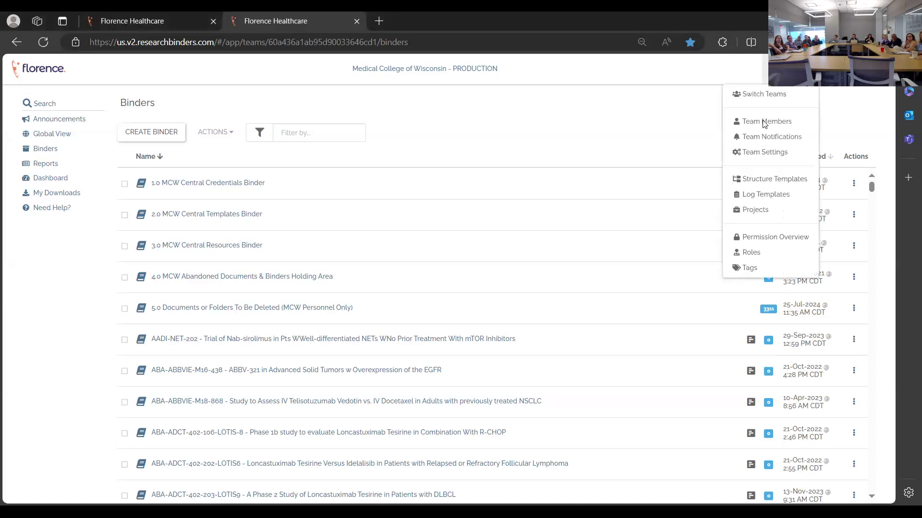
{"action": "left_click", "coordinate": [758, 255]}
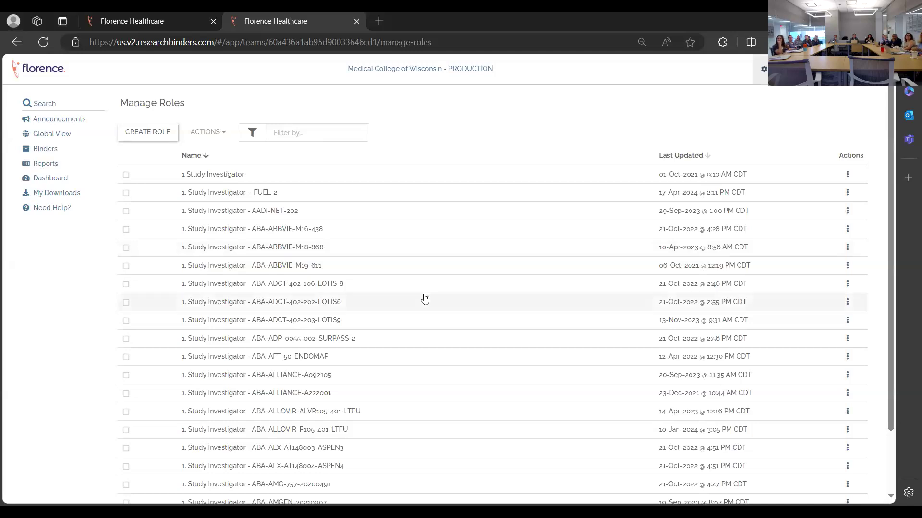
{"action": "scroll", "coordinate": [424, 298], "scroll_direction": "down", "scroll_amount": 3}
{"action": "scroll", "coordinate": [424, 298], "scroll_direction": "up", "scroll_amount": 3}
{"action": "scroll", "coordinate": [424, 298], "scroll_direction": "down", "scroll_amount": 5}
{"action": "scroll", "coordinate": [421, 299], "scroll_direction": "up", "scroll_amount": 5}
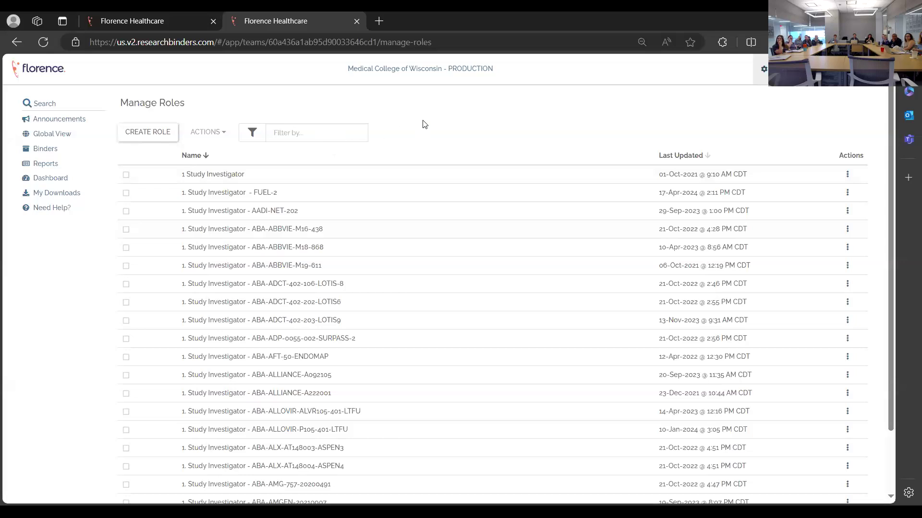
{"action": "scroll", "coordinate": [422, 124], "scroll_direction": "down", "scroll_amount": 5}
{"action": "scroll", "coordinate": [423, 124], "scroll_direction": "up", "scroll_amount": 5}
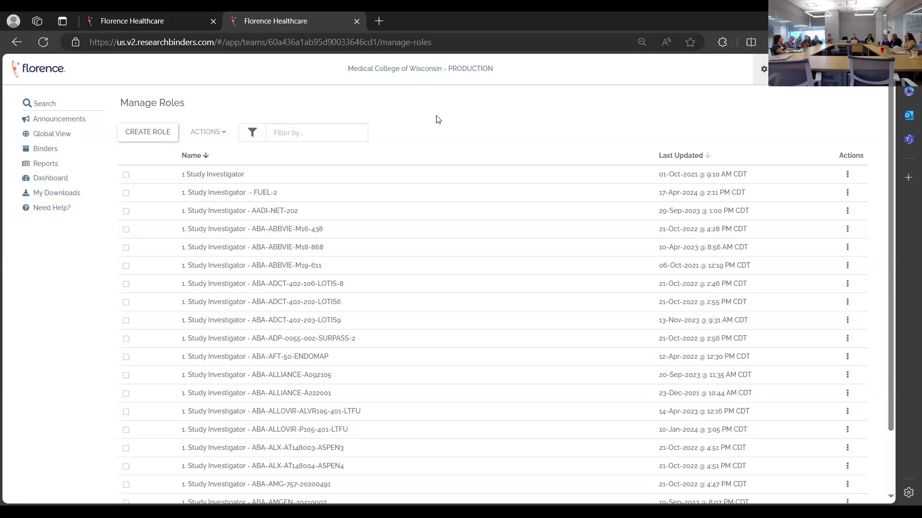
{"action": "scroll", "coordinate": [437, 119], "scroll_direction": "down", "scroll_amount": 3}
{"action": "scroll", "coordinate": [481, 330], "scroll_direction": "down", "scroll_amount": 2}
{"action": "scroll", "coordinate": [395, 298], "scroll_direction": "up", "scroll_amount": 3}
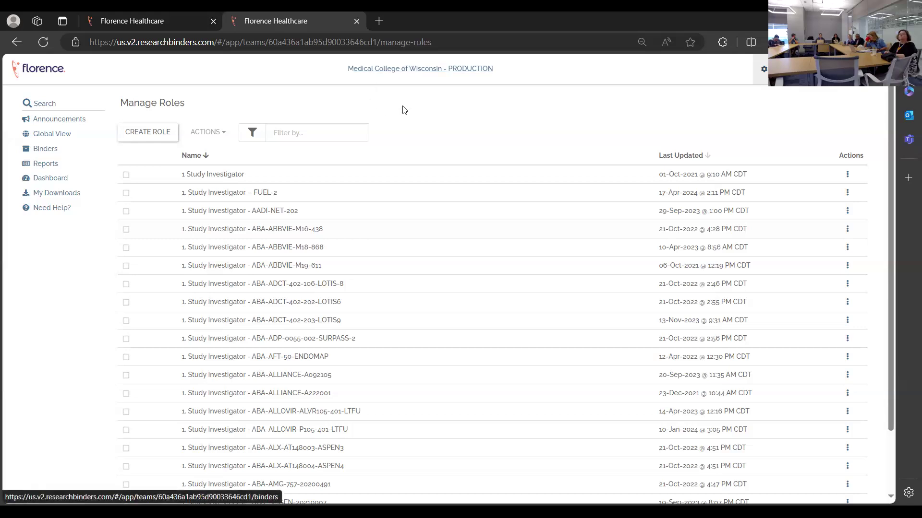
{"action": "left_click", "coordinate": [397, 71]}
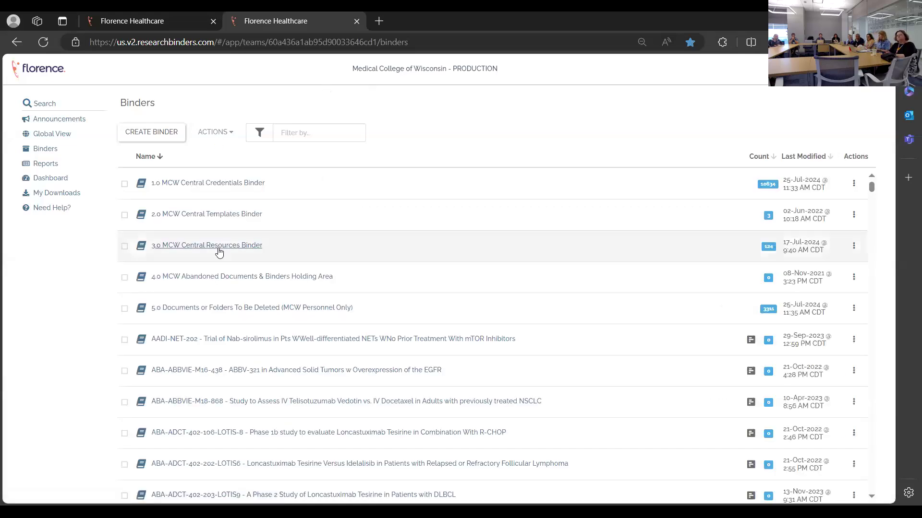
Open the 3.0 MCW Central Resources Binder and go to the team's Roles list
{"action": "left_click", "coordinate": [220, 247]}
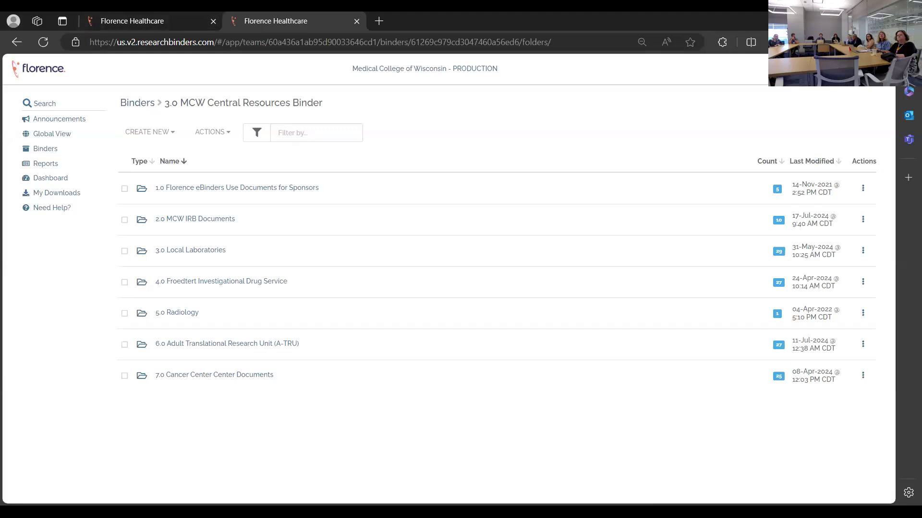
{"action": "left_click", "coordinate": [797, 69]}
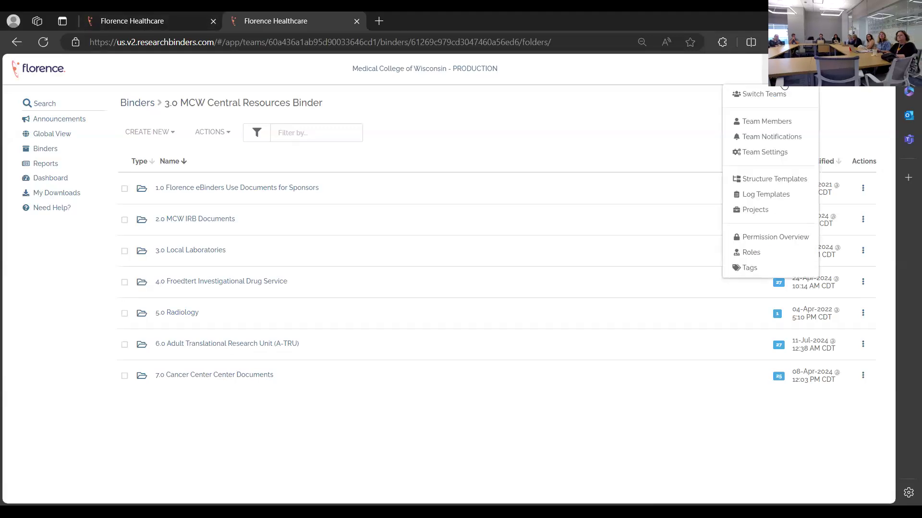
{"action": "left_click", "coordinate": [760, 260]}
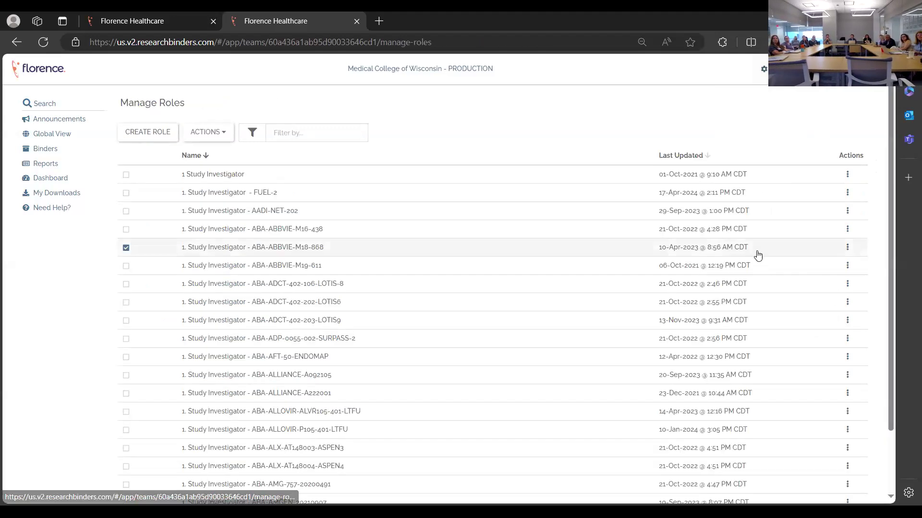
Try filtering roles by 2 and 1, clear the filter, and show page 2 of roles
{"action": "left_click", "coordinate": [298, 132]}
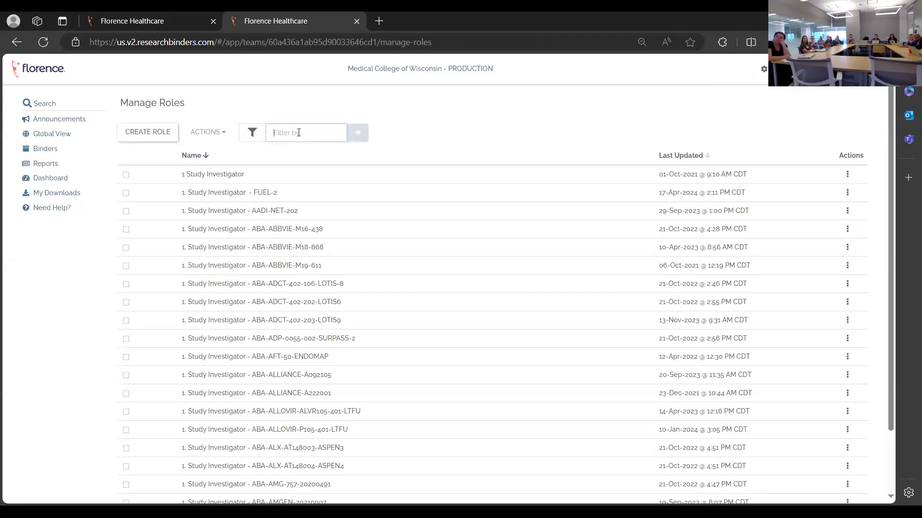
{"action": "type", "text": "2"}
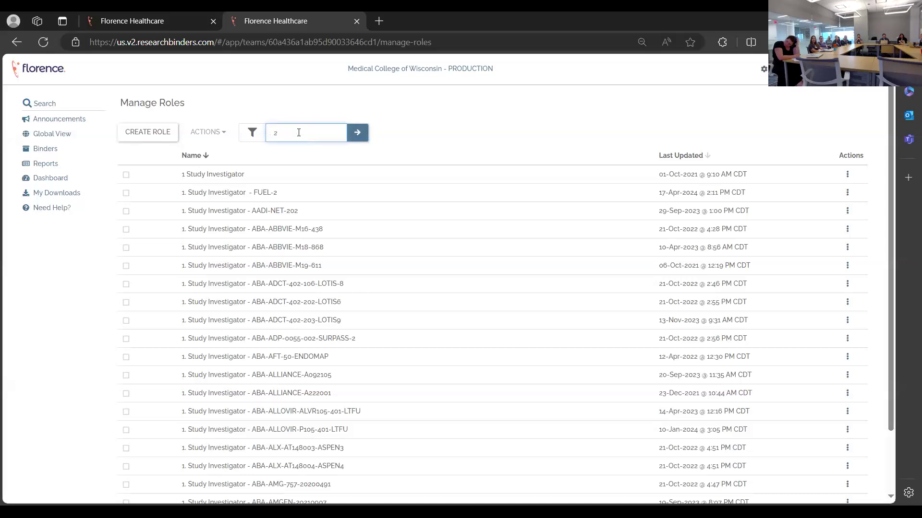
{"action": "key", "text": "BackSpace"}
{"action": "type", "text": "1"}
{"action": "key", "text": "BackSpace"}
{"action": "type", "text": "2"}
{"action": "key", "text": "BackSpace"}
{"action": "left_click", "coordinate": [559, 118]}
{"action": "scroll", "coordinate": [650, 226], "scroll_direction": "down", "scroll_amount": 3}
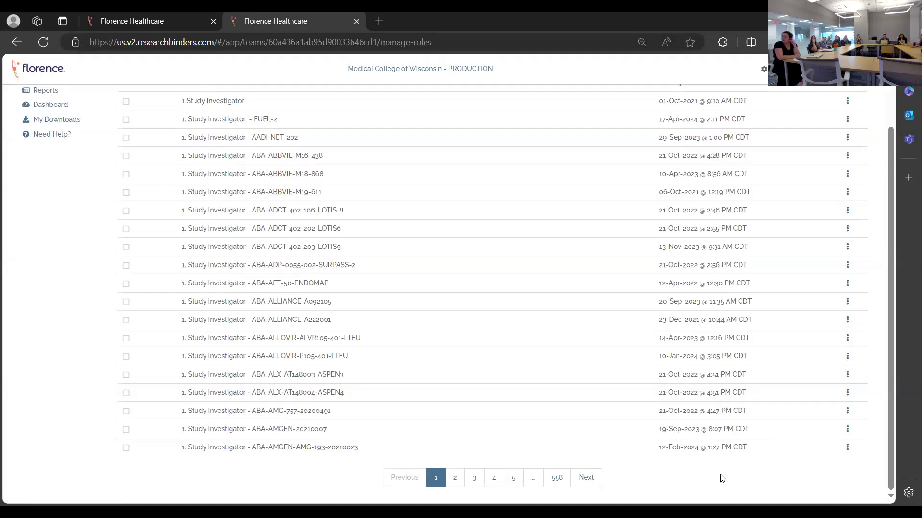
{"action": "left_click", "coordinate": [454, 479]}
Visit the Permission Overview page and open, then close, its user or role picker
{"action": "left_click", "coordinate": [764, 69]}
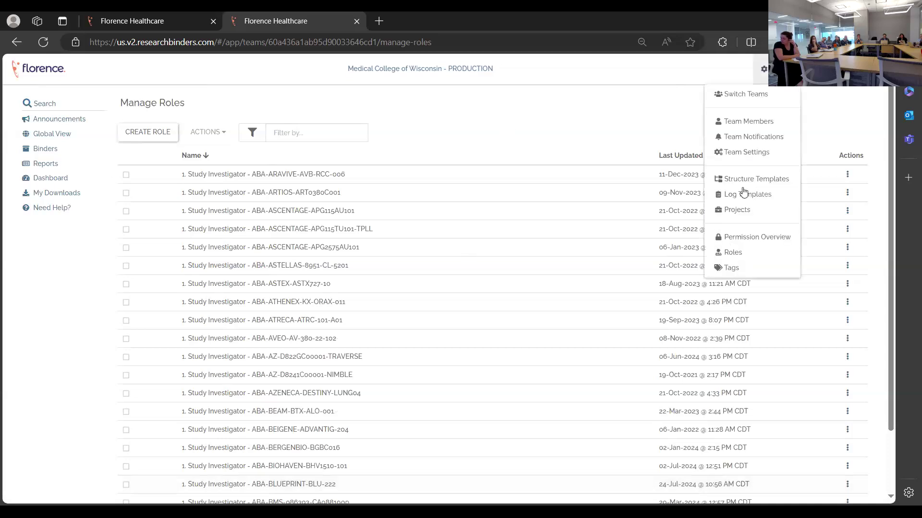
{"action": "left_click", "coordinate": [761, 244]}
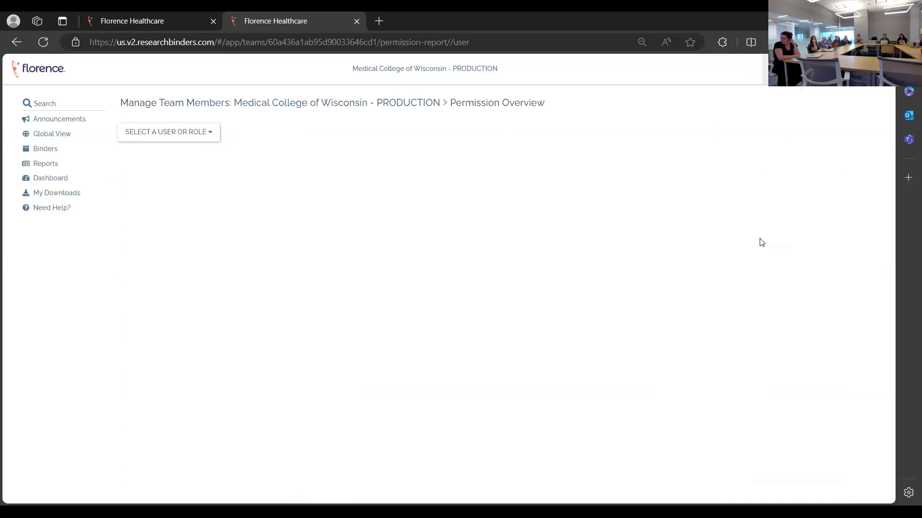
{"action": "left_click", "coordinate": [192, 132]}
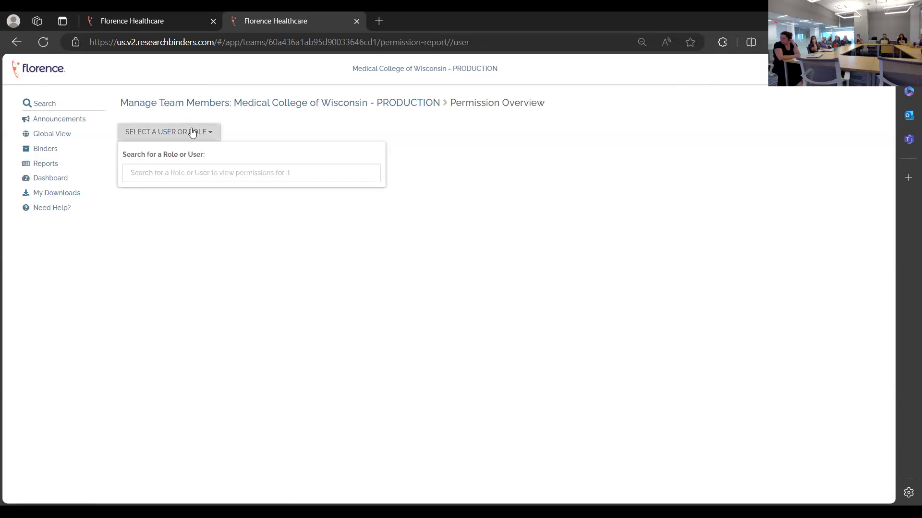
{"action": "left_click", "coordinate": [222, 171]}
{"action": "left_click", "coordinate": [562, 128]}
Return to Manage Roles and scroll to the pagination and back up
{"action": "left_click", "coordinate": [764, 69]}
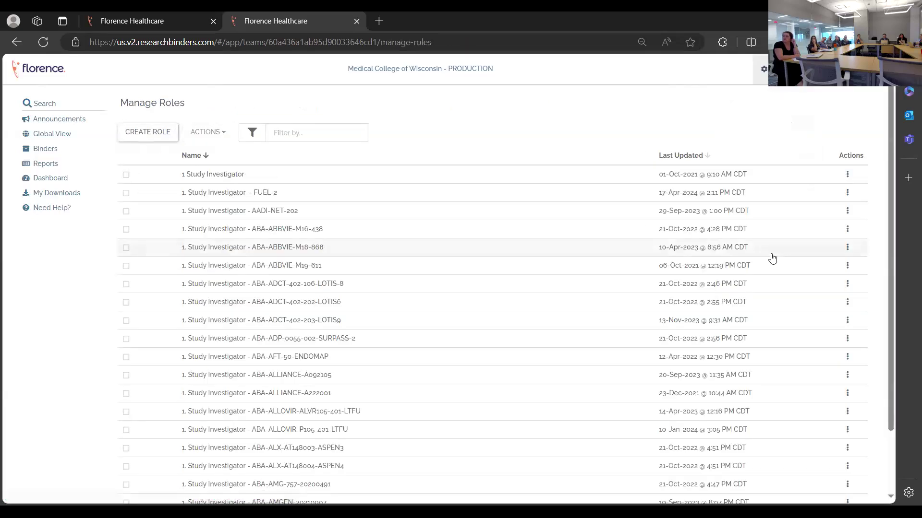
{"action": "scroll", "coordinate": [638, 221], "scroll_direction": "down", "scroll_amount": 1}
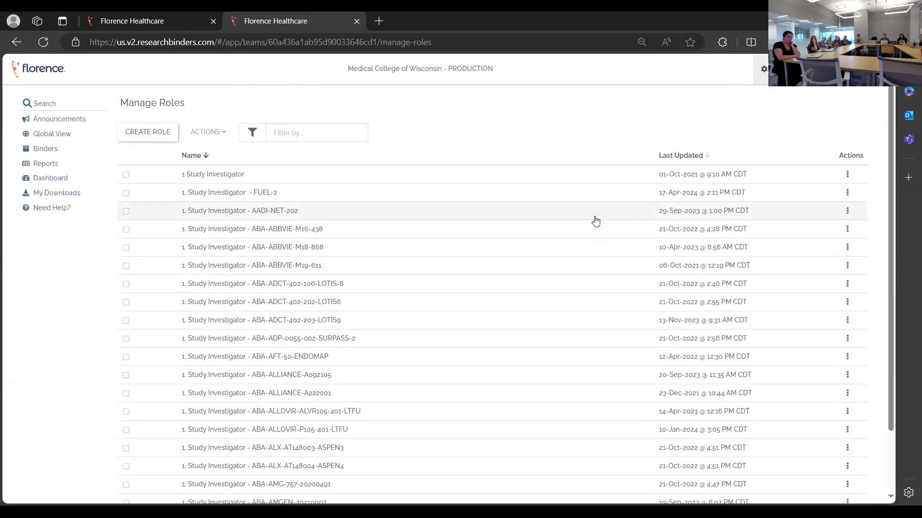
{"action": "scroll", "coordinate": [541, 294], "scroll_direction": "down", "scroll_amount": 2}
{"action": "scroll", "coordinate": [504, 422], "scroll_direction": "up", "scroll_amount": 1}
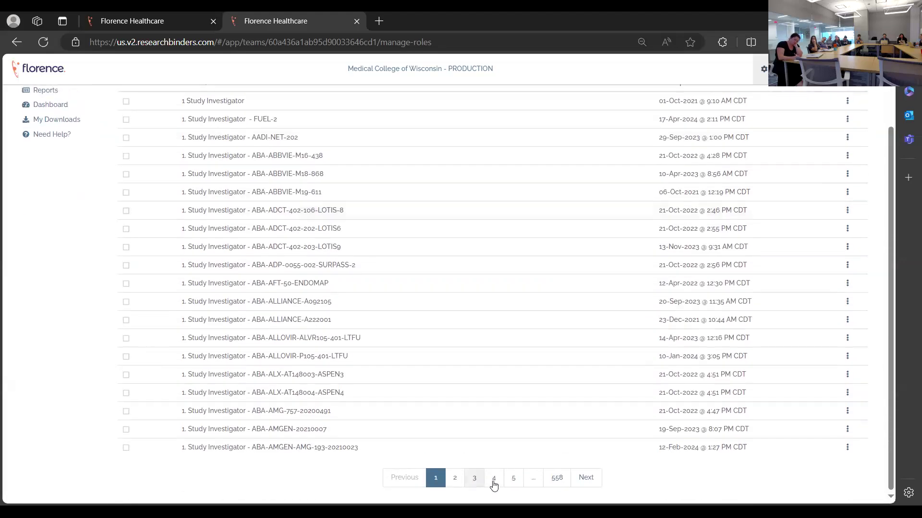
{"action": "scroll", "coordinate": [394, 244], "scroll_direction": "up", "scroll_amount": 2}
{"action": "scroll", "coordinate": [331, 127], "scroll_direction": "down", "scroll_amount": 1}
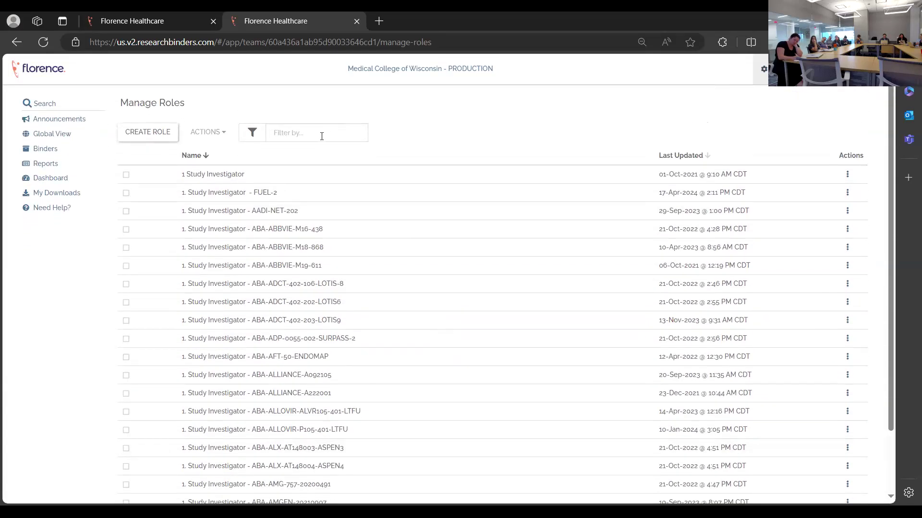
Filter roles by 3 and clear it, then page through pages 2, 5 and 558
{"action": "left_click", "coordinate": [323, 136]}
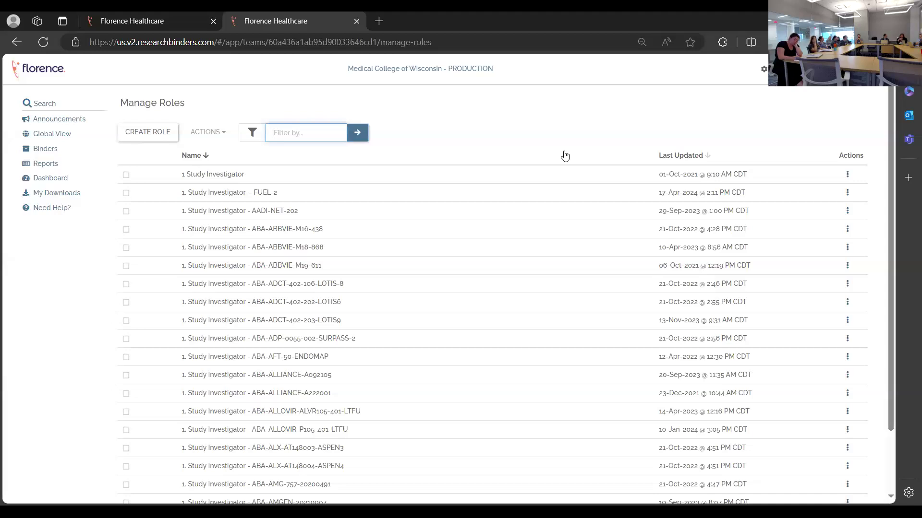
{"action": "type", "text": "3"}
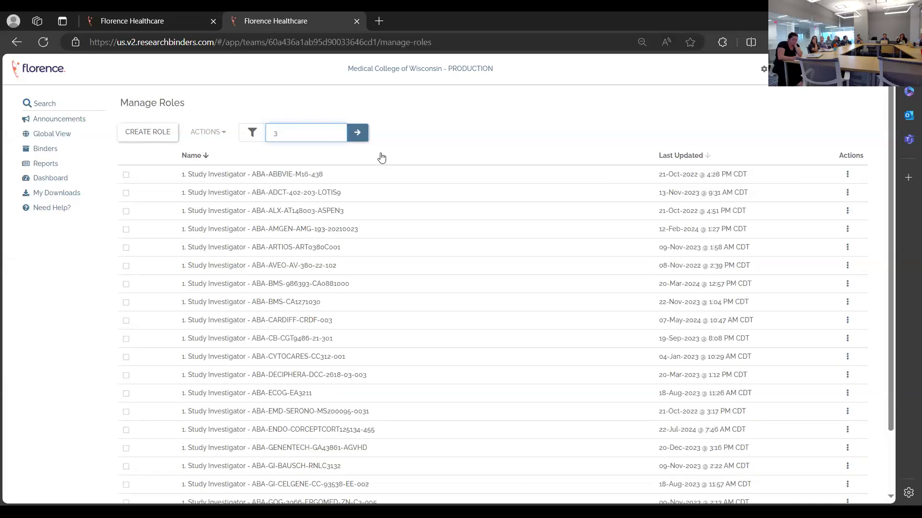
{"action": "key", "text": "BackSpace"}
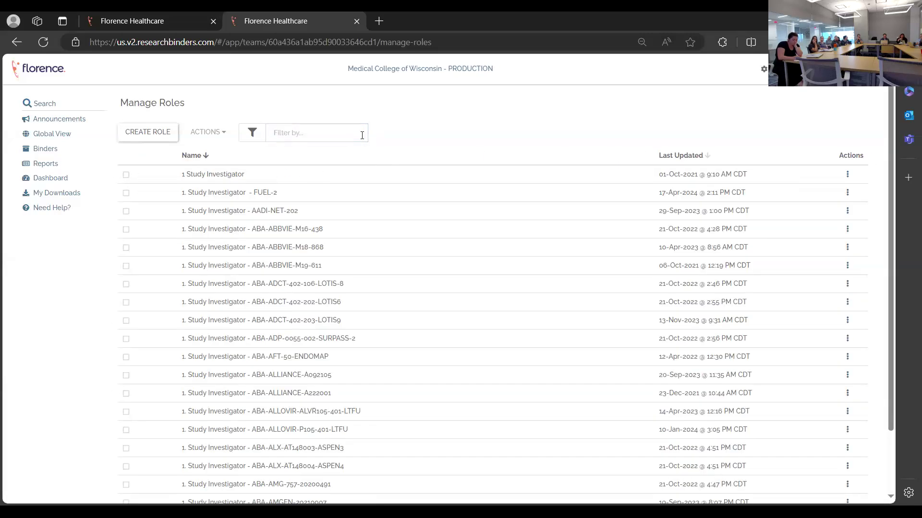
{"action": "scroll", "coordinate": [619, 300], "scroll_direction": "down", "scroll_amount": 3}
{"action": "left_click", "coordinate": [454, 475]}
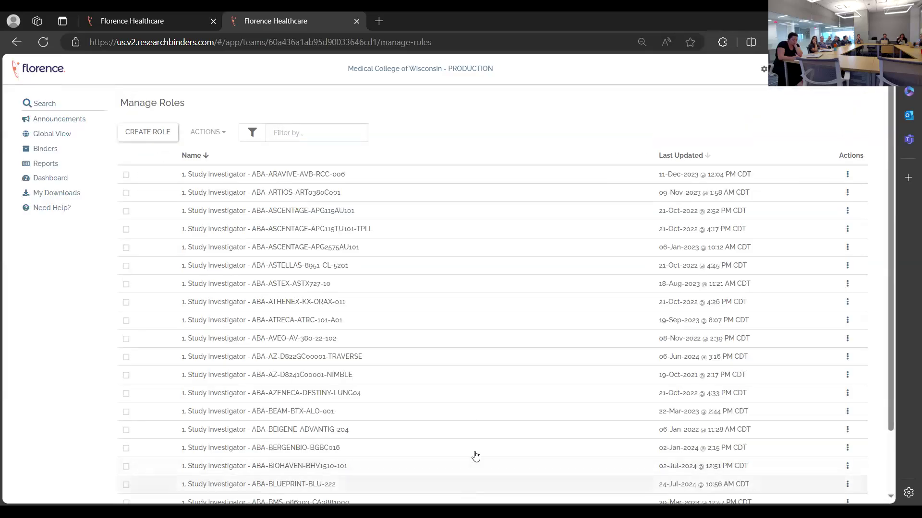
{"action": "scroll", "coordinate": [476, 456], "scroll_direction": "down", "scroll_amount": 3}
{"action": "left_click", "coordinate": [516, 477]}
{"action": "scroll", "coordinate": [517, 480], "scroll_direction": "down", "scroll_amount": 3}
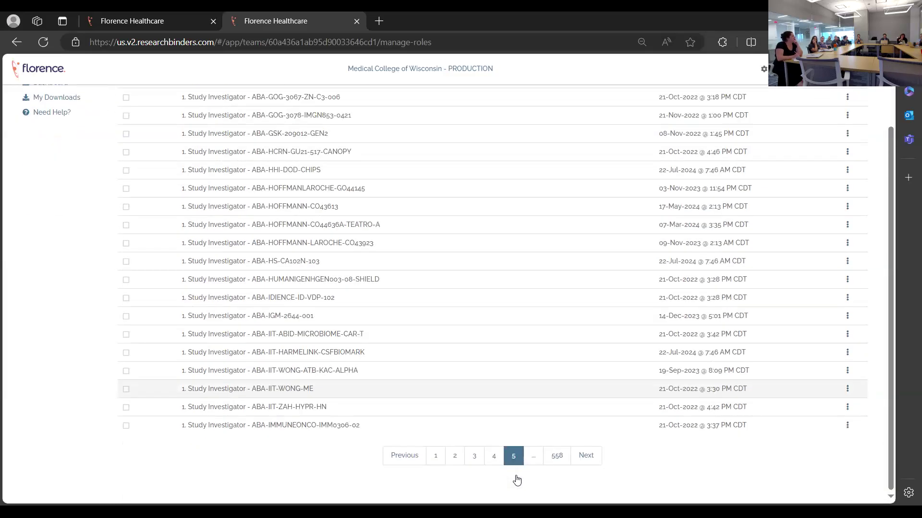
{"action": "left_click", "coordinate": [559, 481]}
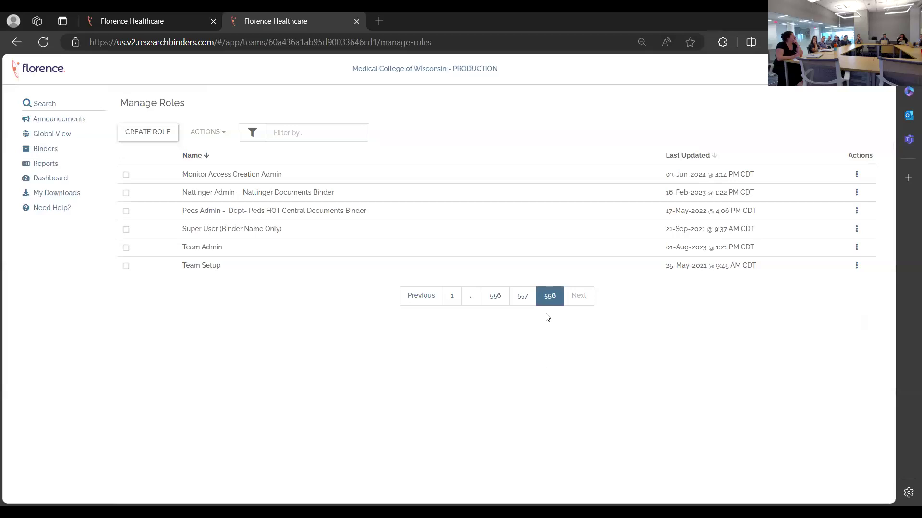
Step back through the roles pages from 557 down to 551
{"action": "left_click", "coordinate": [522, 296]}
{"action": "scroll", "coordinate": [525, 304], "scroll_direction": "down", "scroll_amount": 5}
{"action": "scroll", "coordinate": [522, 304], "scroll_direction": "up", "scroll_amount": 1}
{"action": "left_click", "coordinate": [494, 477]}
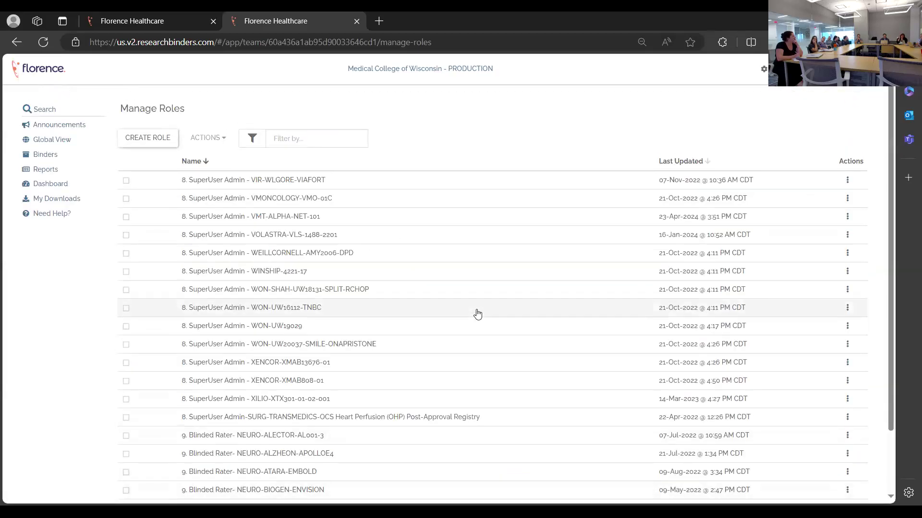
{"action": "scroll", "coordinate": [478, 313], "scroll_direction": "down", "scroll_amount": 3}
{"action": "left_click", "coordinate": [468, 478]}
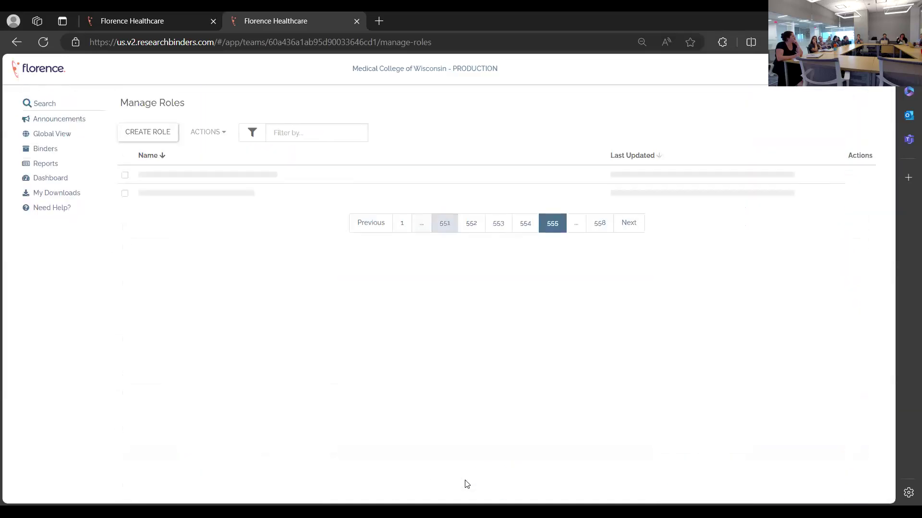
{"action": "scroll", "coordinate": [537, 298], "scroll_direction": "down", "scroll_amount": 5}
{"action": "left_click", "coordinate": [526, 486]}
{"action": "scroll", "coordinate": [525, 307], "scroll_direction": "down", "scroll_amount": 5}
{"action": "left_click", "coordinate": [498, 482]}
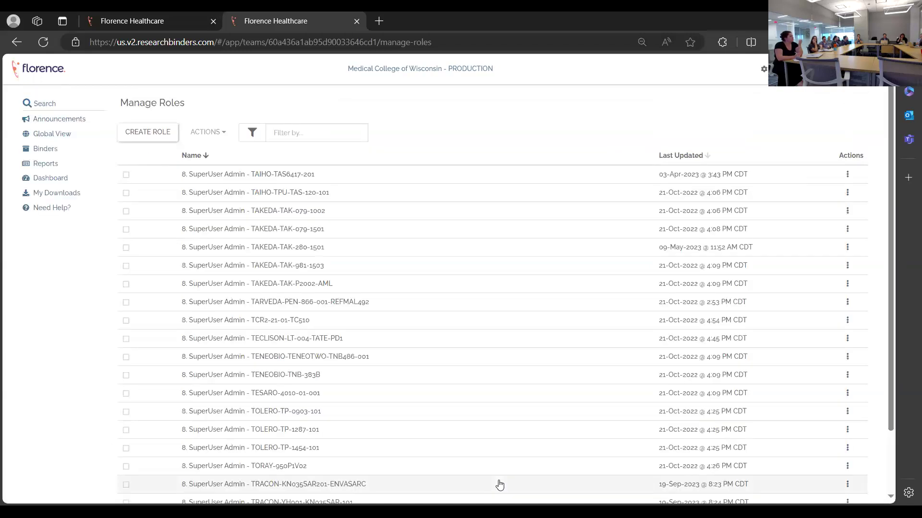
{"action": "scroll", "coordinate": [499, 484], "scroll_direction": "down", "scroll_amount": 3}
{"action": "left_click", "coordinate": [465, 479]}
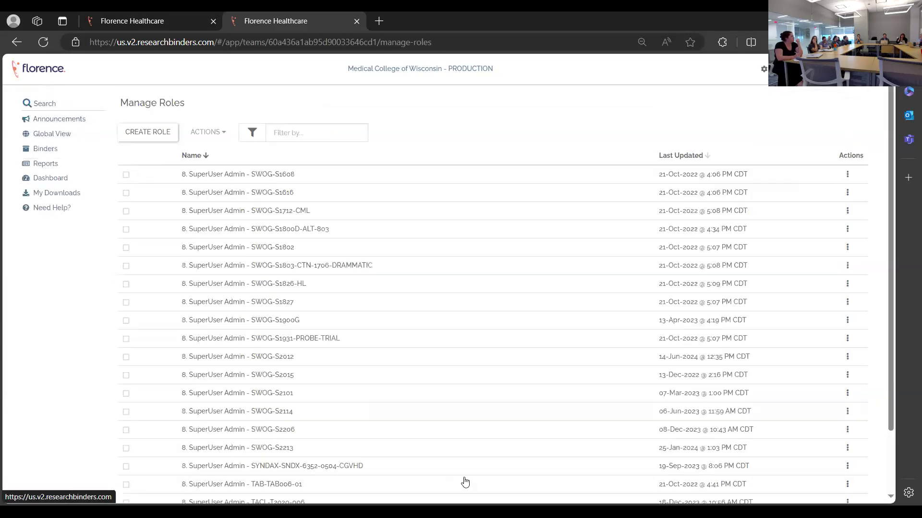
{"action": "scroll", "coordinate": [463, 480], "scroll_direction": "down", "scroll_amount": 5}
{"action": "left_click", "coordinate": [439, 479]}
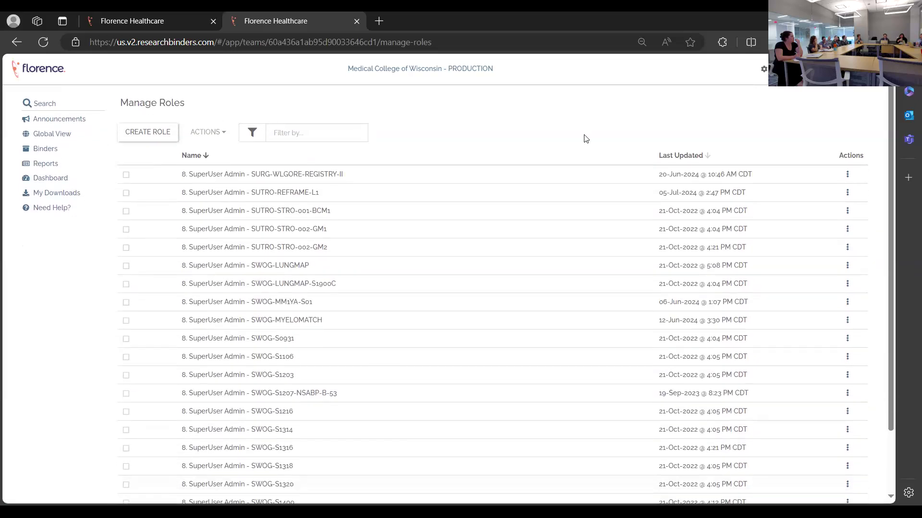
Check the team settings options on both the PRODUCTION and UAT sites, returning to PRODUCTION roles
{"action": "left_click", "coordinate": [764, 69]}
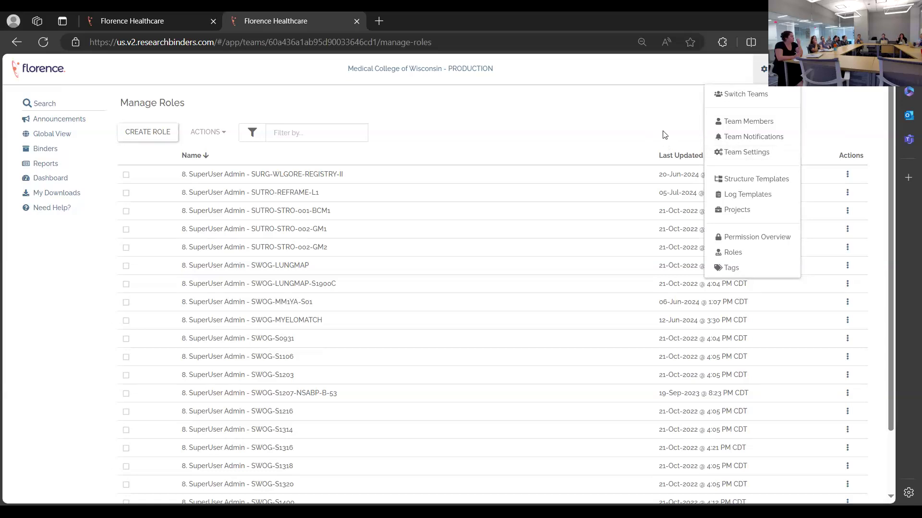
{"action": "left_click", "coordinate": [587, 107]}
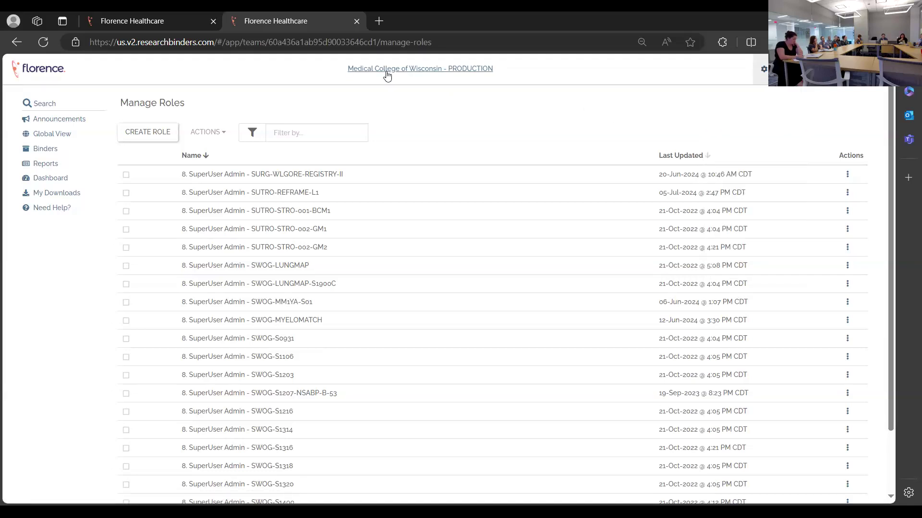
{"action": "left_click", "coordinate": [149, 22]}
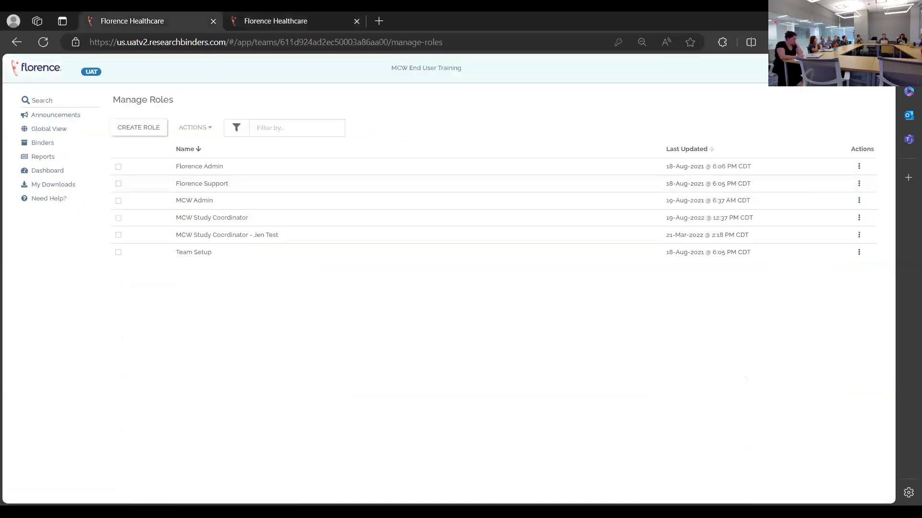
{"action": "left_click", "coordinate": [816, 68]}
{"action": "left_click", "coordinate": [486, 435]}
{"action": "left_click", "coordinate": [326, 17]}
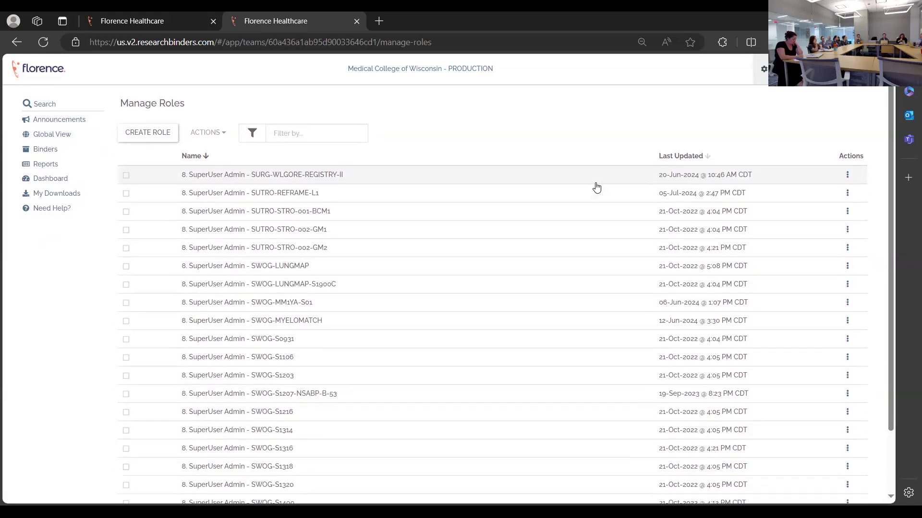
Review the page 551 SuperUser Admin roles and click into the Filter by box
{"action": "scroll", "coordinate": [597, 187], "scroll_direction": "down", "scroll_amount": 2}
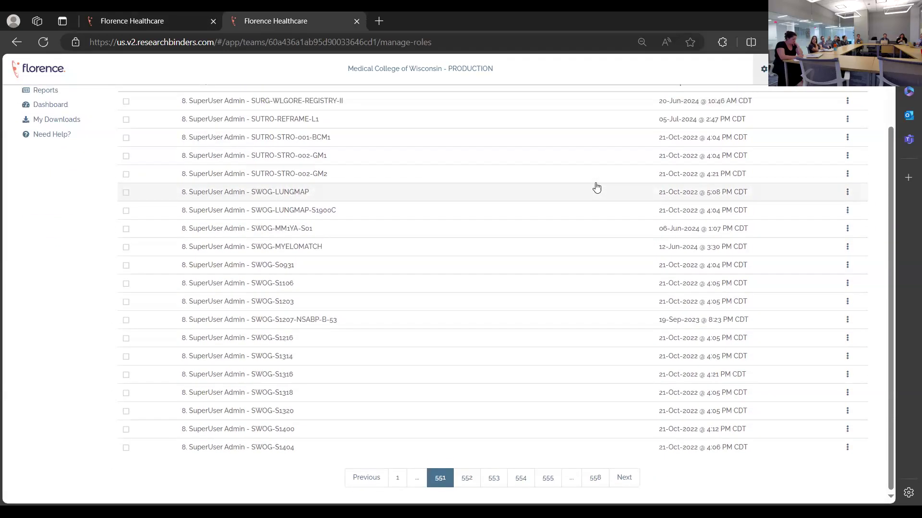
{"action": "scroll", "coordinate": [596, 187], "scroll_direction": "up", "scroll_amount": 2}
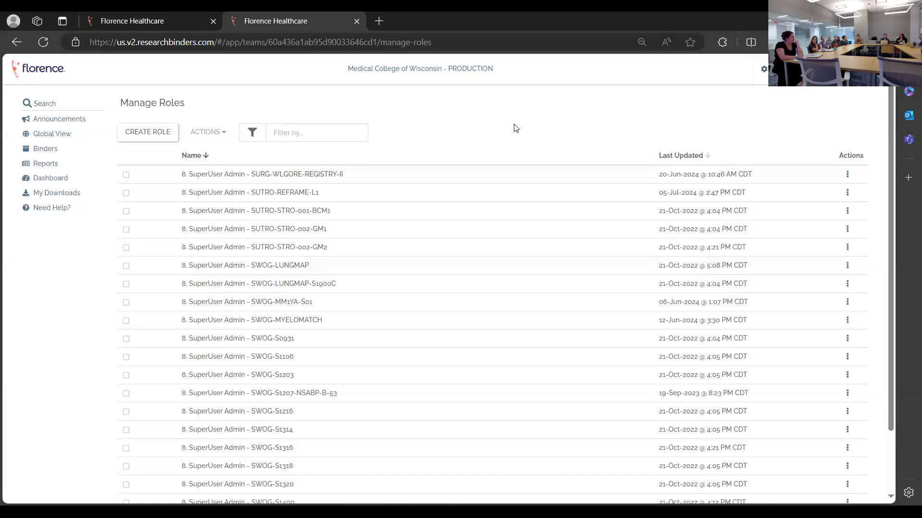
{"action": "scroll", "coordinate": [479, 442], "scroll_direction": "down", "scroll_amount": 2}
{"action": "scroll", "coordinate": [477, 315], "scroll_direction": "up", "scroll_amount": 2}
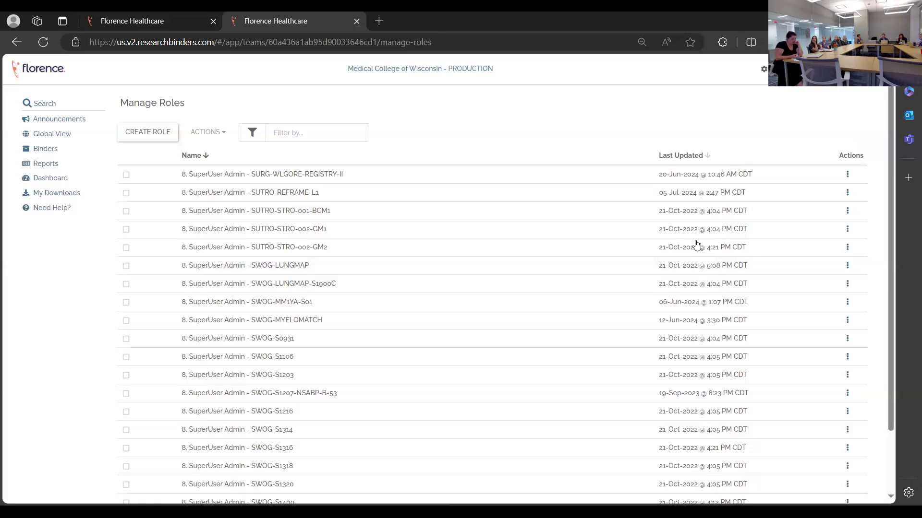
{"action": "left_click", "coordinate": [328, 132]}
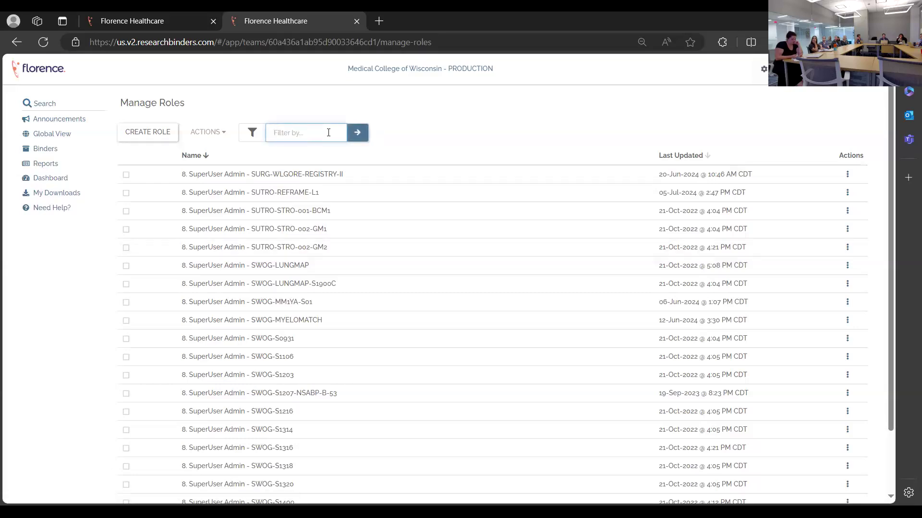
Filter roles by 'neph-alex' to list the 14 NEPH-ALEXION roles, then return to the UAT tab
{"action": "type", "text": "neph-alex"}
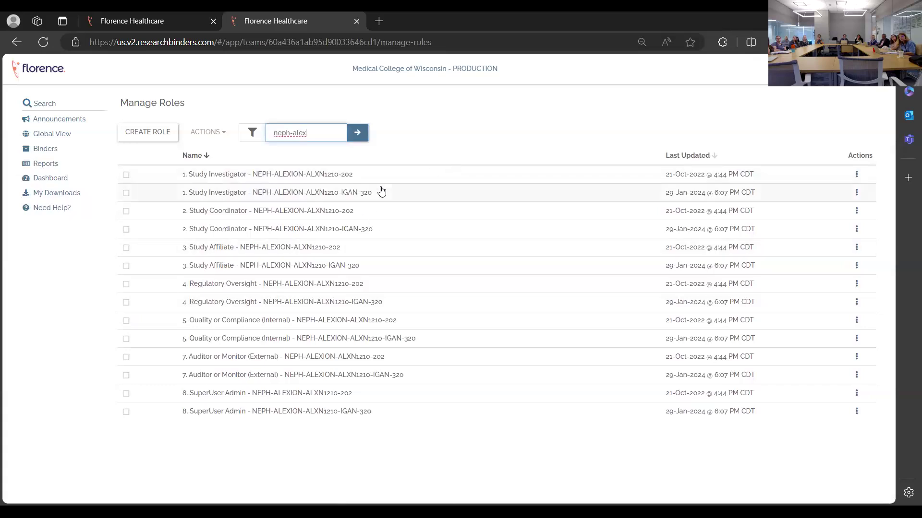
{"action": "left_click", "coordinate": [419, 124]}
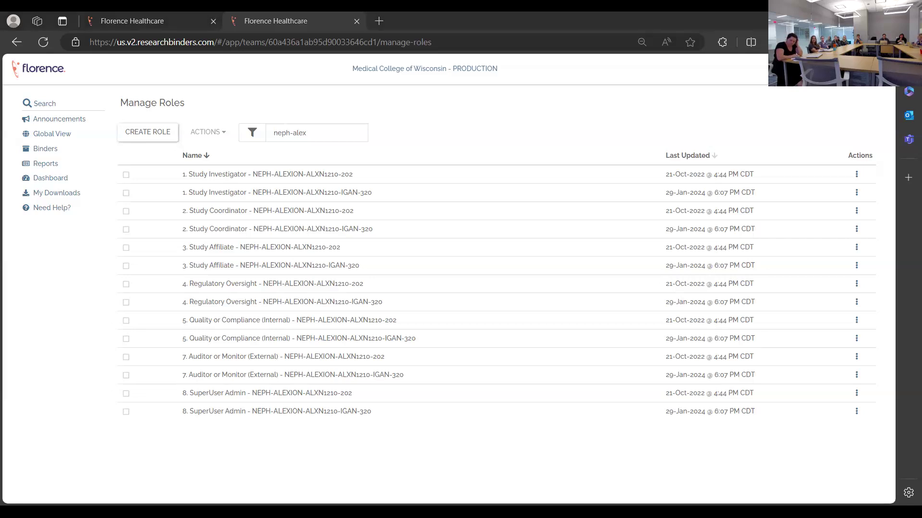
{"action": "left_click", "coordinate": [160, 27]}
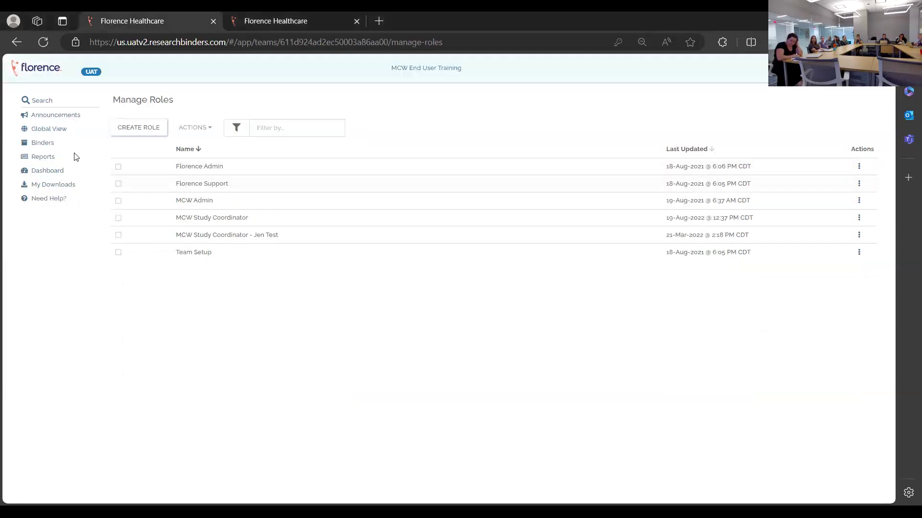
Open the CTSI CTO (Enrollment Series) binder from the binders list
{"action": "left_click", "coordinate": [42, 143]}
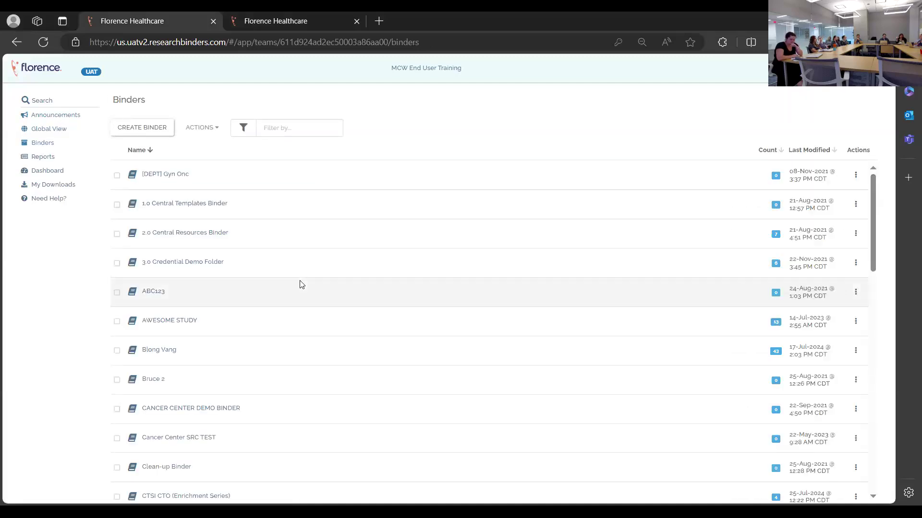
{"action": "scroll", "coordinate": [201, 283], "scroll_direction": "down", "scroll_amount": 2}
{"action": "scroll", "coordinate": [214, 336], "scroll_direction": "down", "scroll_amount": 3}
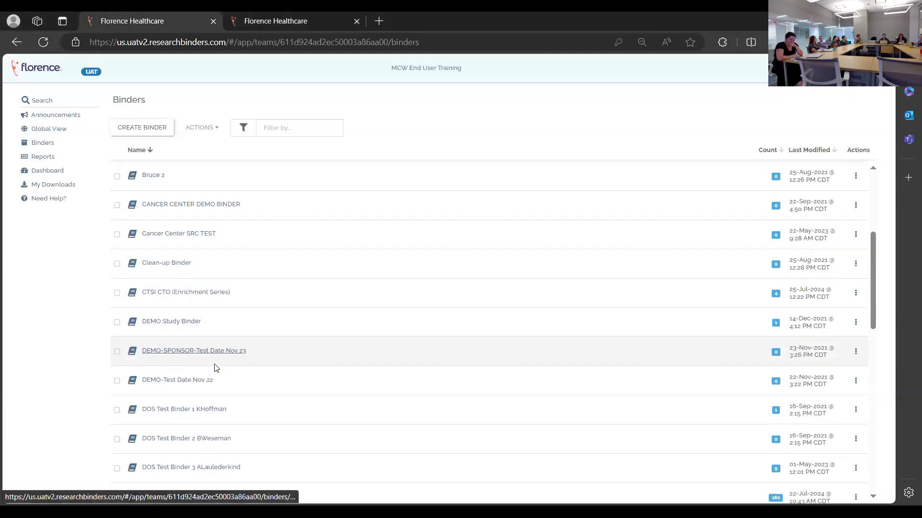
{"action": "left_click", "coordinate": [185, 291]}
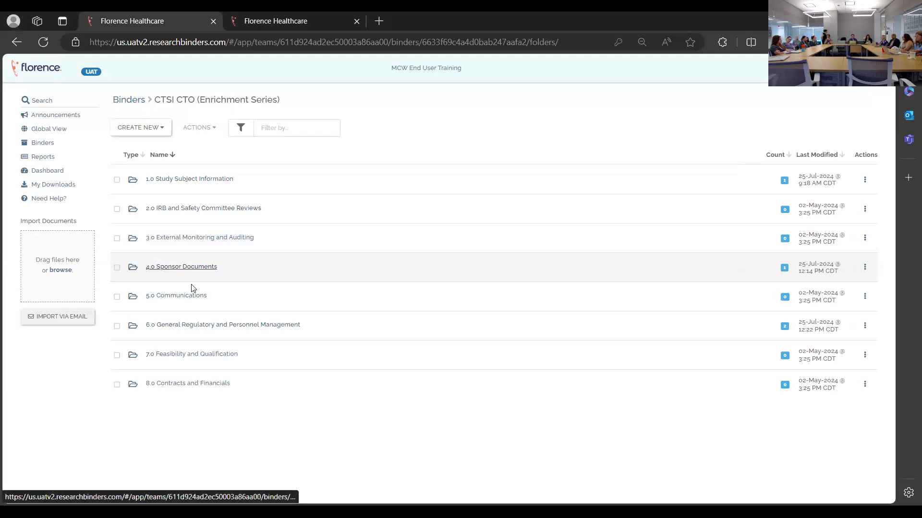
Open Clinical Trial Example via 6.0 > 6.2 Regulatory Documents > 1. Delegation of Authority Log and view its full audit trail
{"action": "left_click", "coordinate": [211, 332]}
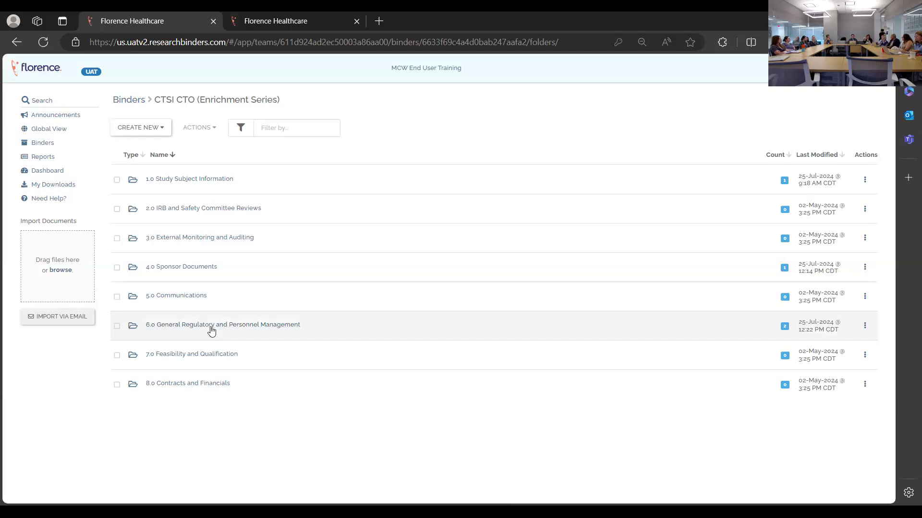
{"action": "left_click", "coordinate": [211, 330]}
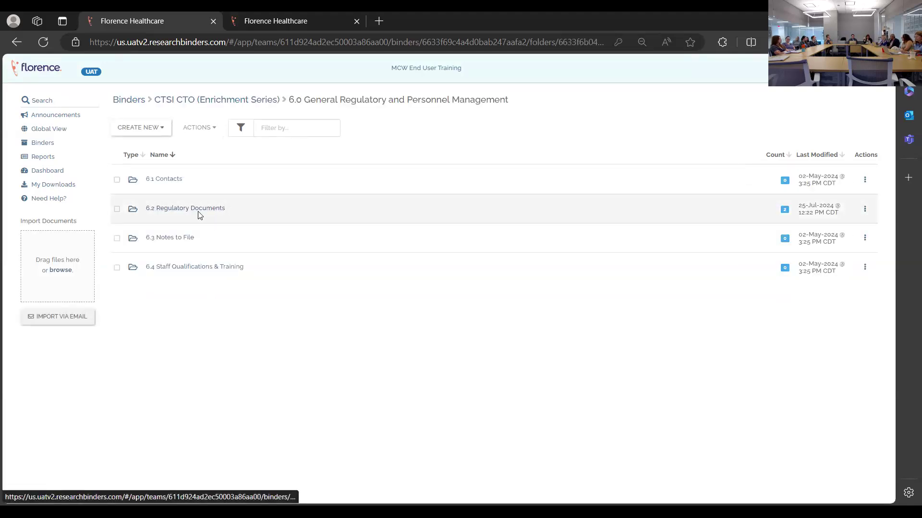
{"action": "left_click", "coordinate": [190, 209]}
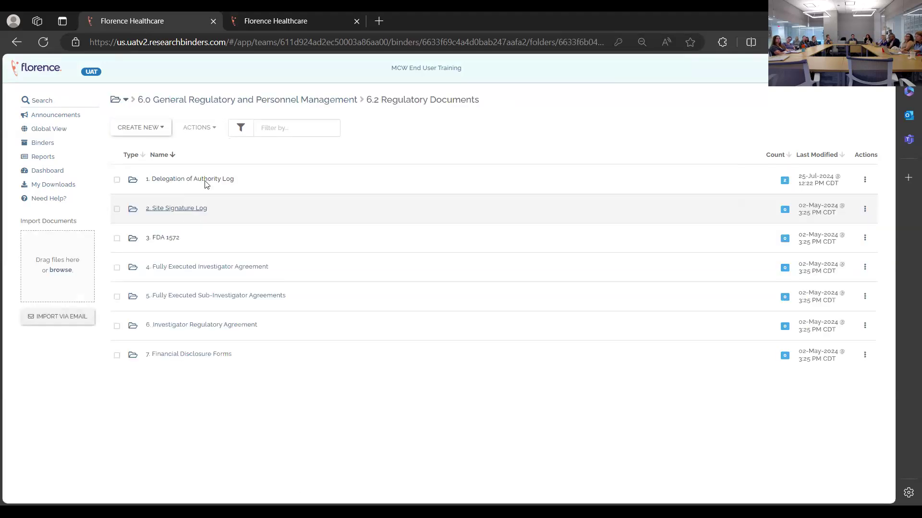
{"action": "left_click", "coordinate": [205, 180]}
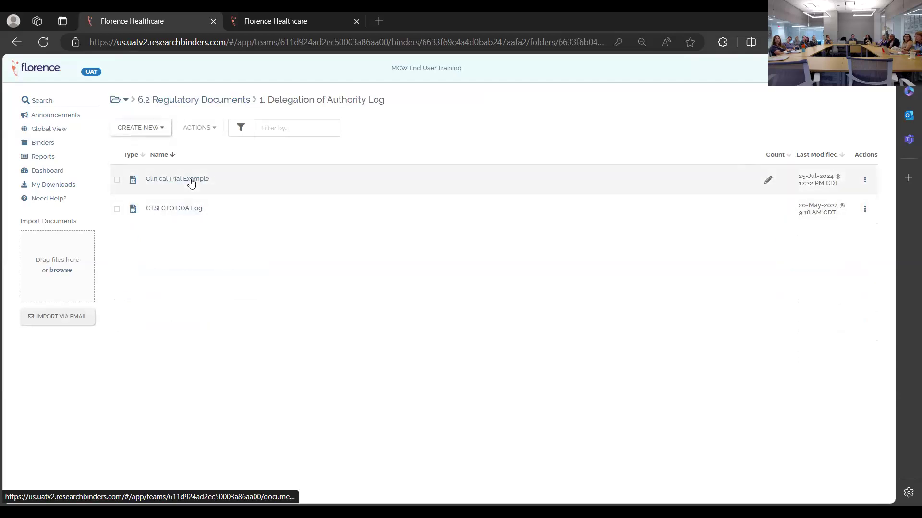
{"action": "left_click", "coordinate": [193, 182]}
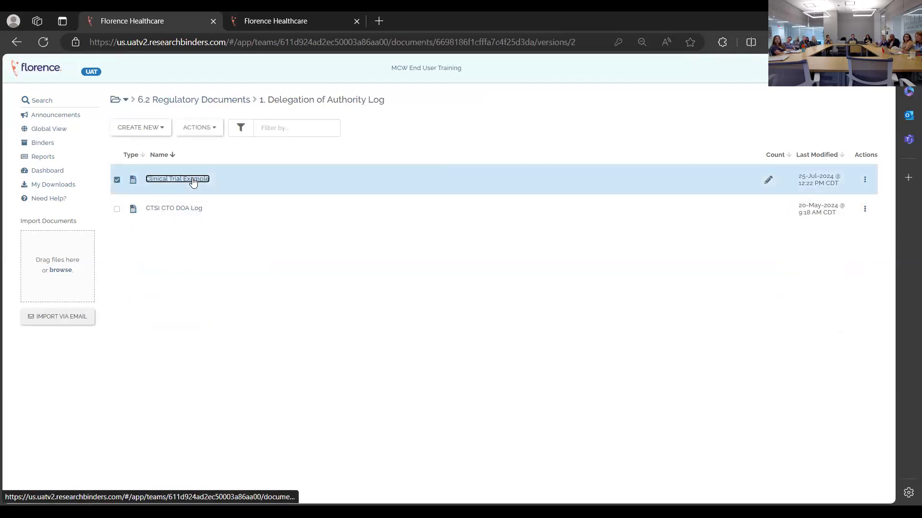
{"action": "scroll", "coordinate": [503, 254], "scroll_direction": "down", "scroll_amount": 5}
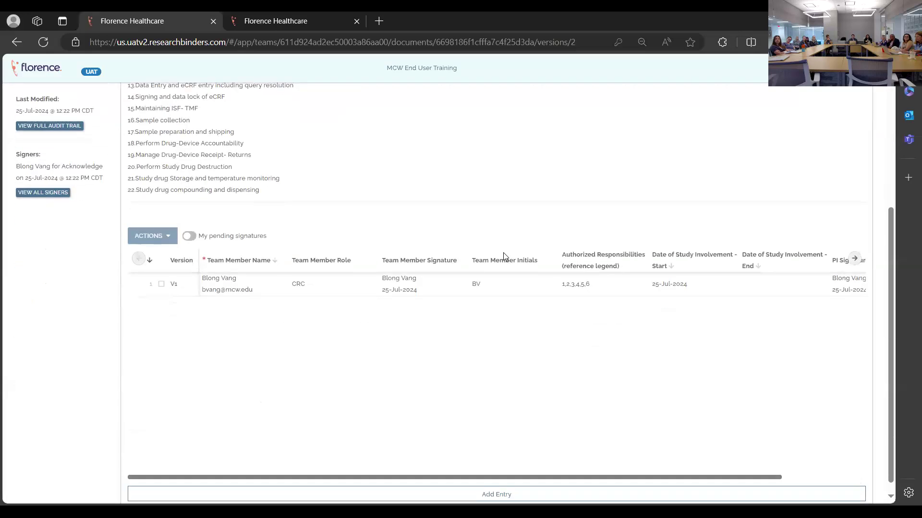
{"action": "scroll", "coordinate": [488, 383], "scroll_direction": "up", "scroll_amount": 5}
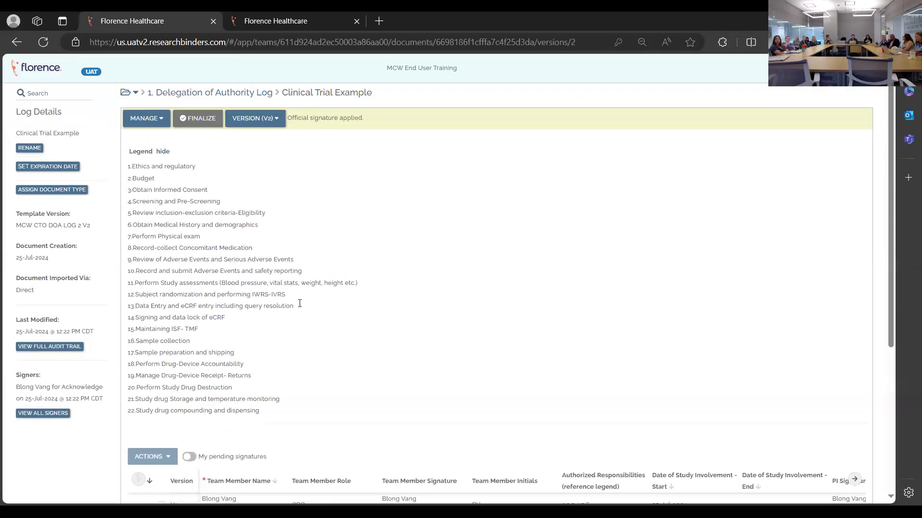
{"action": "left_click", "coordinate": [64, 346]}
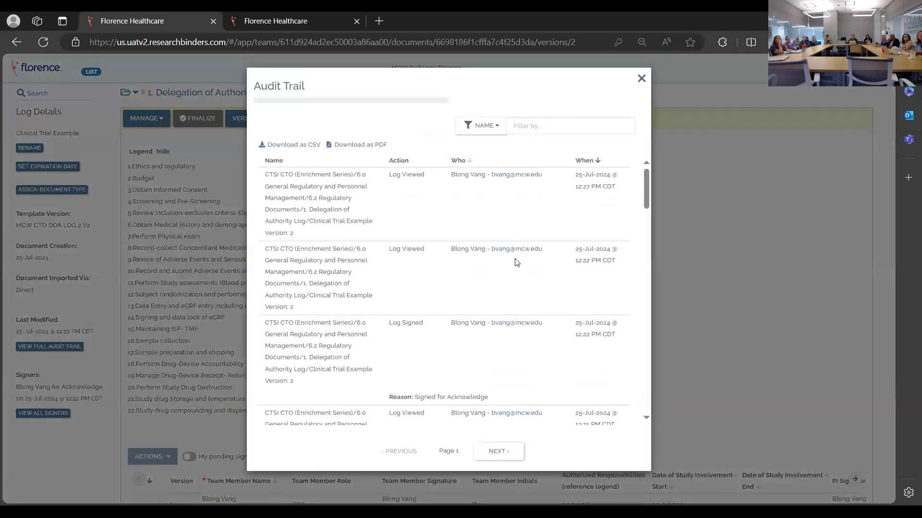
Read through the Log Viewed and Log Signed entries, including the 12:17 PM CDT time, then close
{"action": "scroll", "coordinate": [516, 261], "scroll_direction": "down", "scroll_amount": 6}
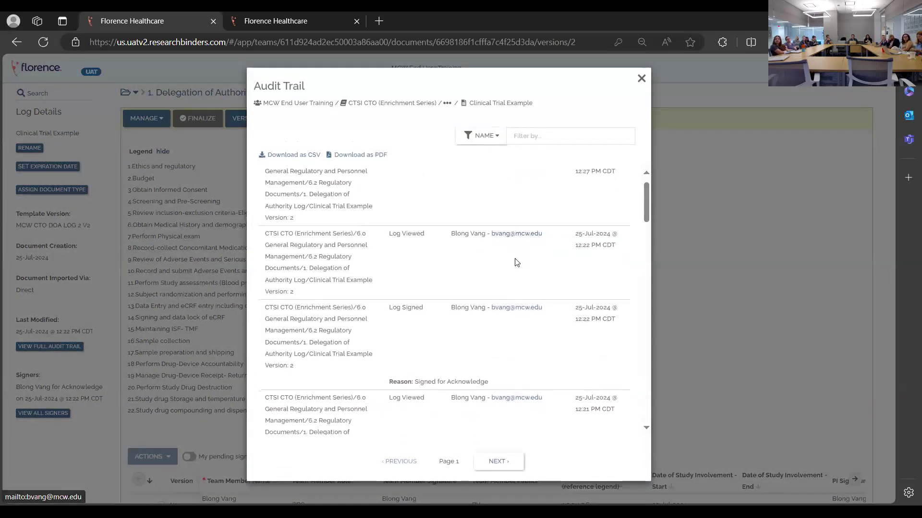
{"action": "scroll", "coordinate": [516, 261], "scroll_direction": "down", "scroll_amount": 10}
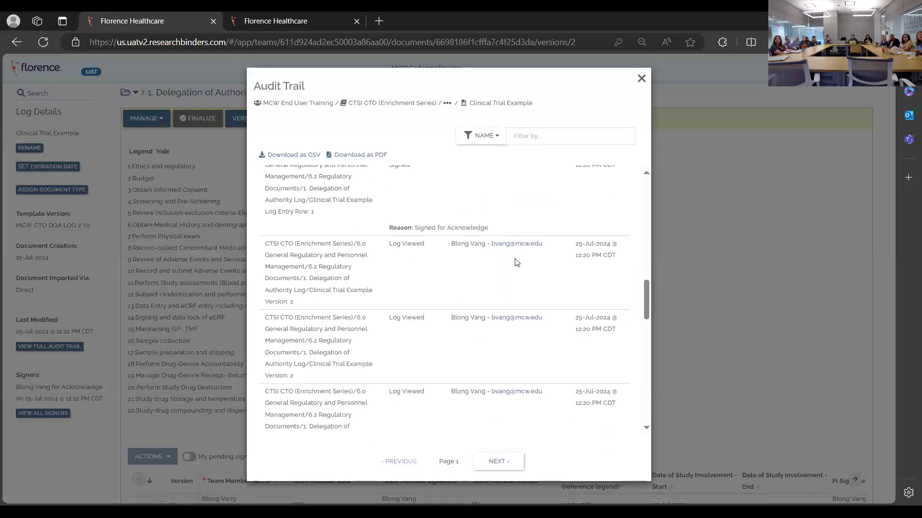
{"action": "scroll", "coordinate": [516, 262], "scroll_direction": "down", "scroll_amount": 6}
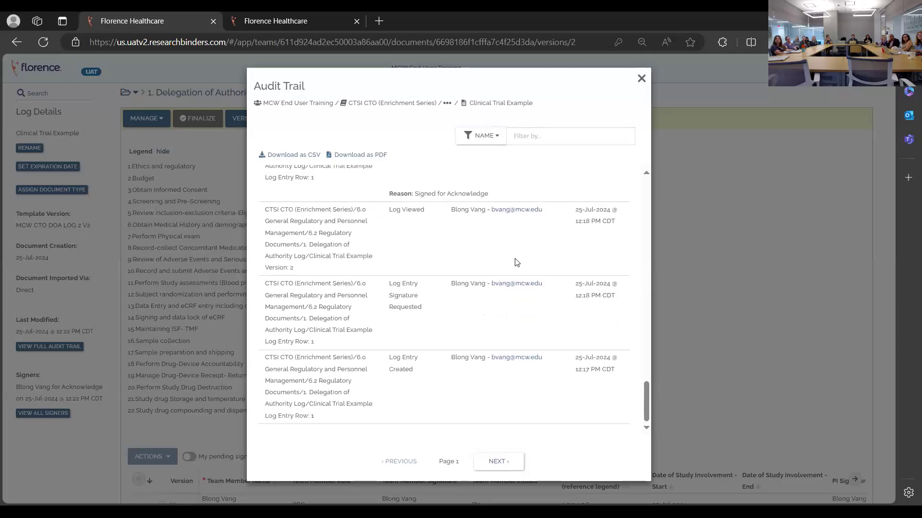
{"action": "left_click_drag", "start_coordinate": [578, 371], "coordinate": [615, 371]}
{"action": "double_click", "coordinate": [488, 357]}
{"action": "left_click", "coordinate": [428, 323]}
{"action": "scroll", "coordinate": [427, 324], "scroll_direction": "up", "scroll_amount": 2}
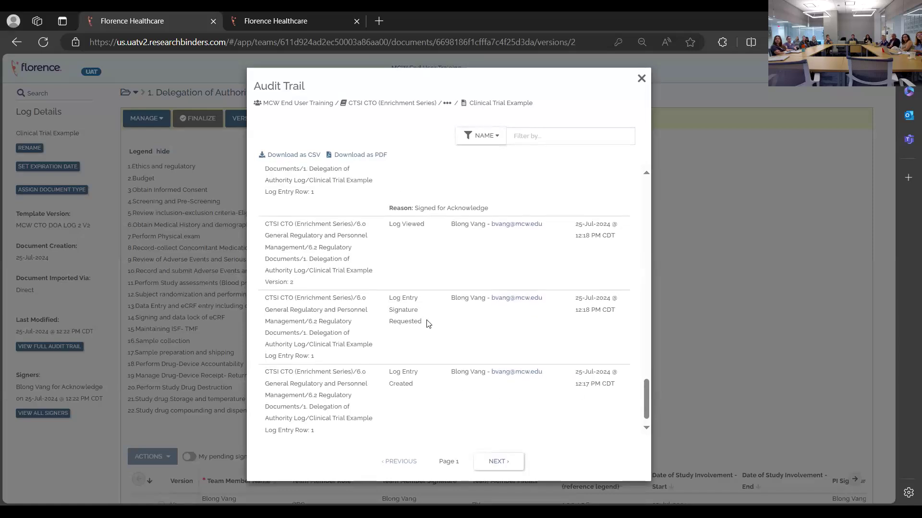
{"action": "scroll", "coordinate": [428, 324], "scroll_direction": "up", "scroll_amount": 4}
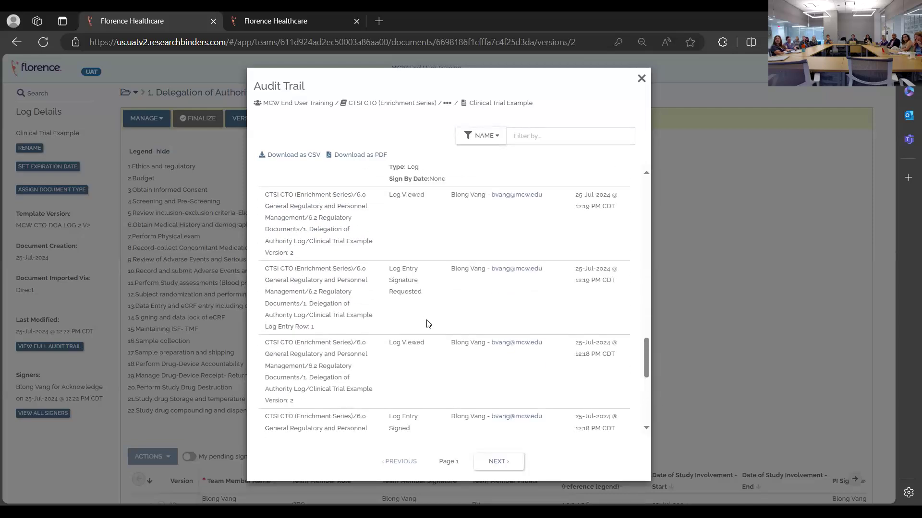
{"action": "scroll", "coordinate": [428, 324], "scroll_direction": "up", "scroll_amount": 5}
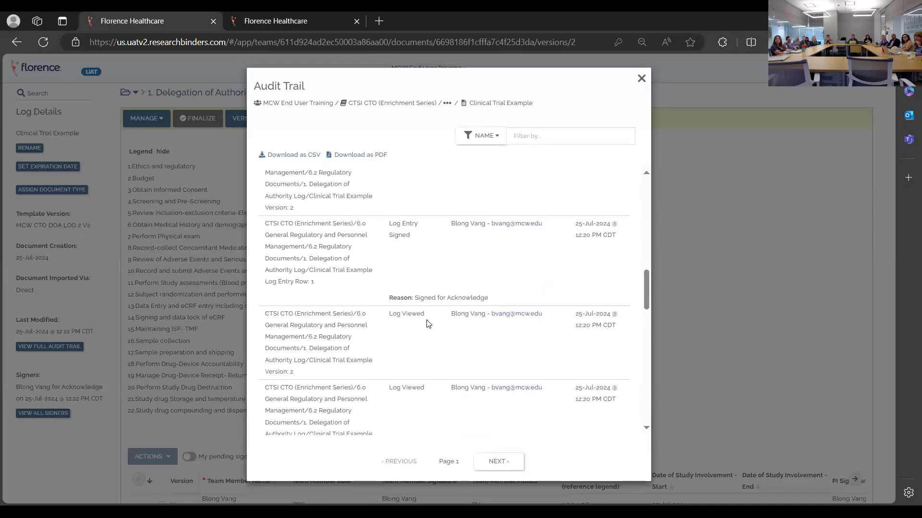
{"action": "scroll", "coordinate": [427, 324], "scroll_direction": "up", "scroll_amount": 5}
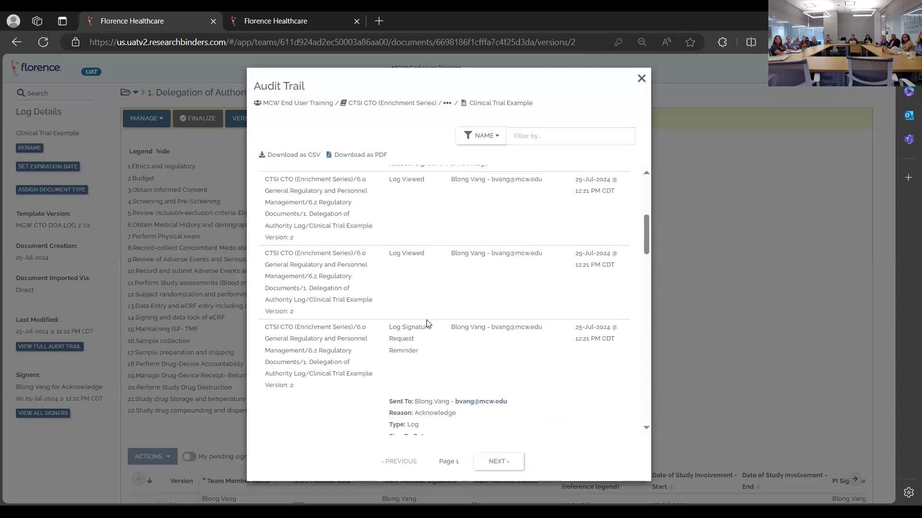
{"action": "scroll", "coordinate": [435, 355], "scroll_direction": "up", "scroll_amount": 3}
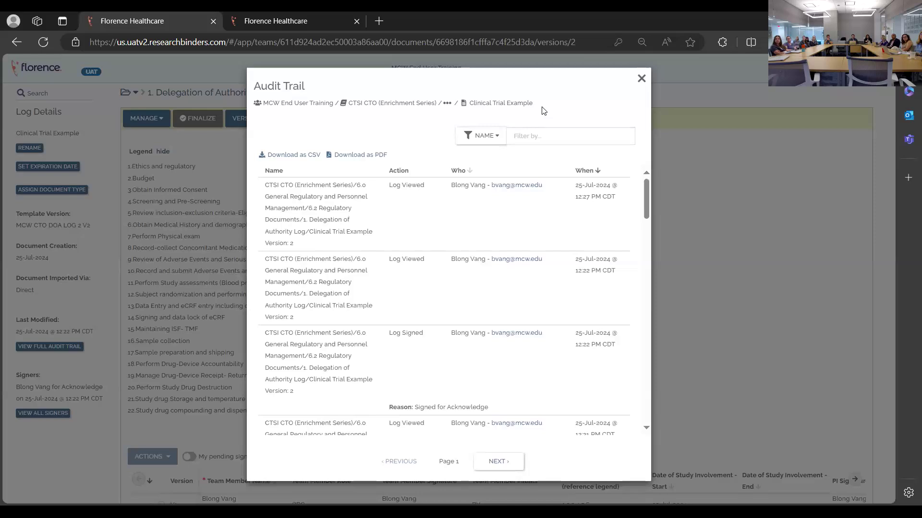
{"action": "left_click", "coordinate": [642, 78]}
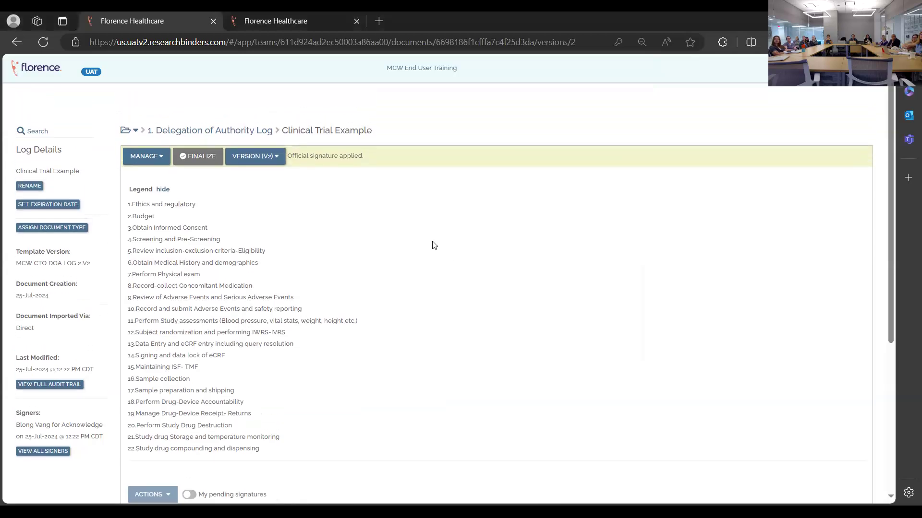
Go back up to 6.2 Regulatory Documents, glance at the other tab, then open Announcements
{"action": "left_click", "coordinate": [240, 96]}
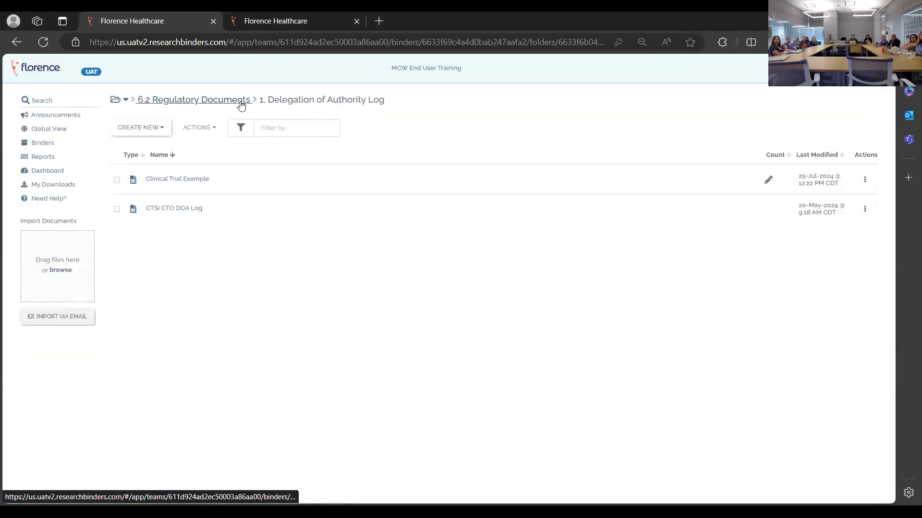
{"action": "left_click", "coordinate": [241, 101]}
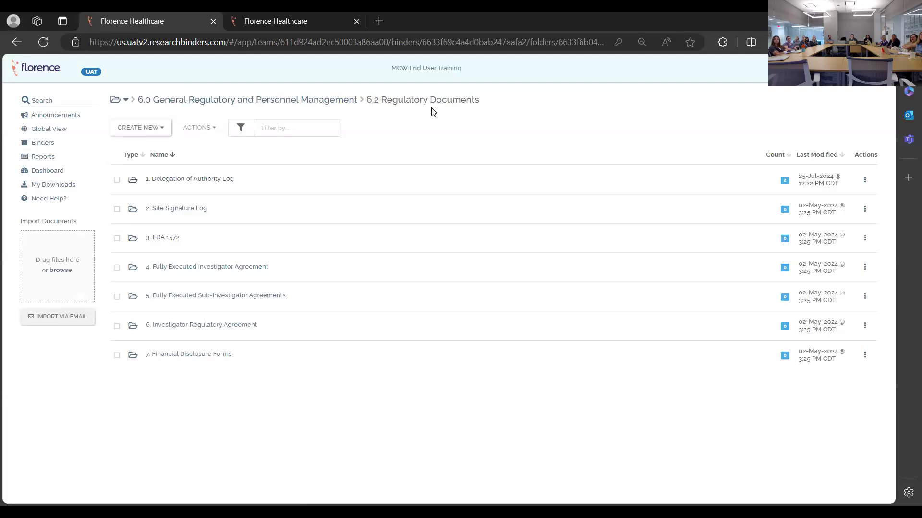
{"action": "left_click", "coordinate": [277, 24]}
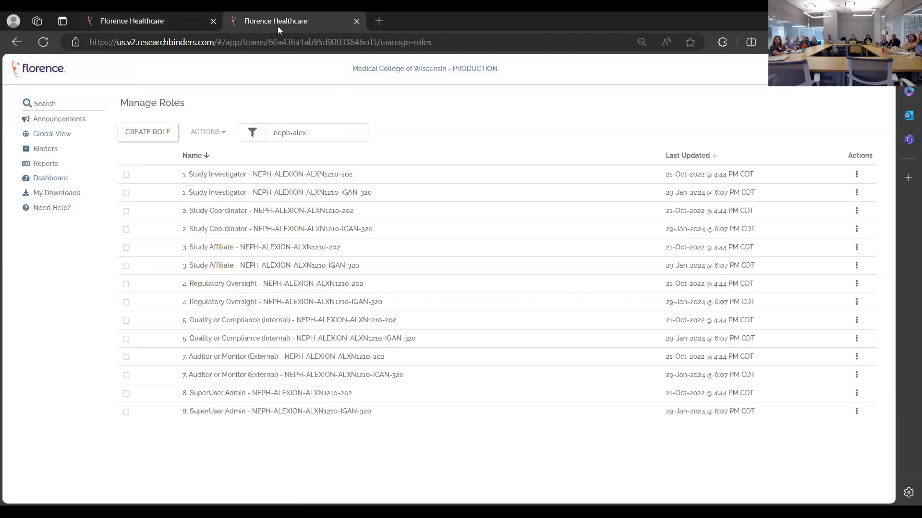
{"action": "left_click", "coordinate": [144, 16]}
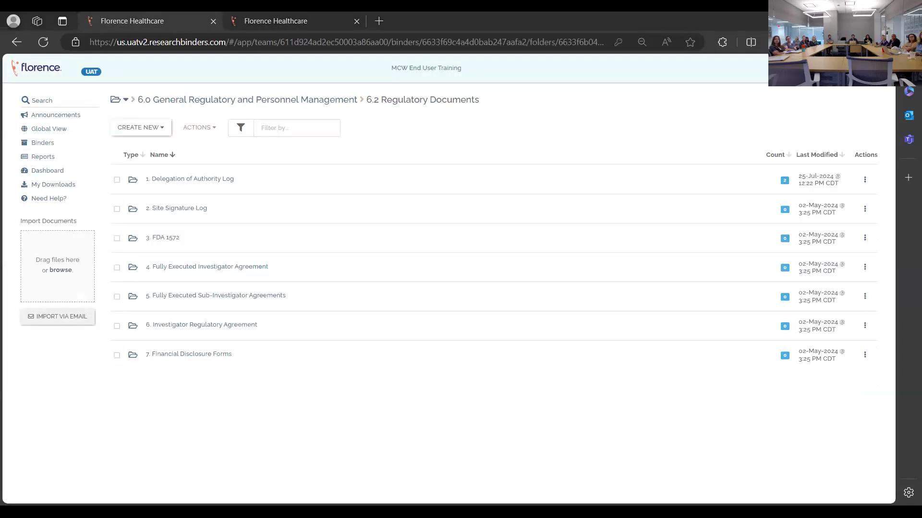
{"action": "left_click", "coordinate": [59, 117]}
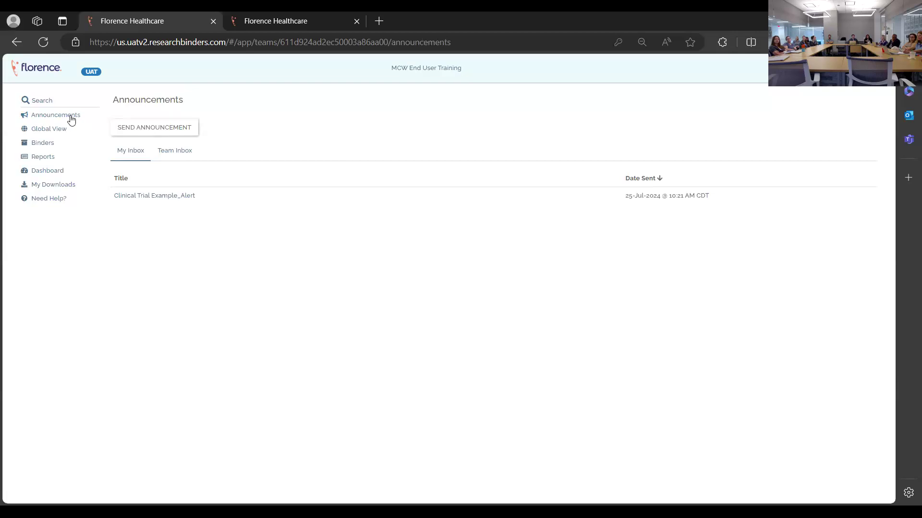
{"action": "left_click", "coordinate": [164, 125]}
{"action": "left_click", "coordinate": [418, 158]}
{"action": "left_click", "coordinate": [408, 208]}
{"action": "left_click", "coordinate": [393, 163]}
{"action": "scroll", "coordinate": [430, 302], "scroll_direction": "down", "scroll_amount": 10}
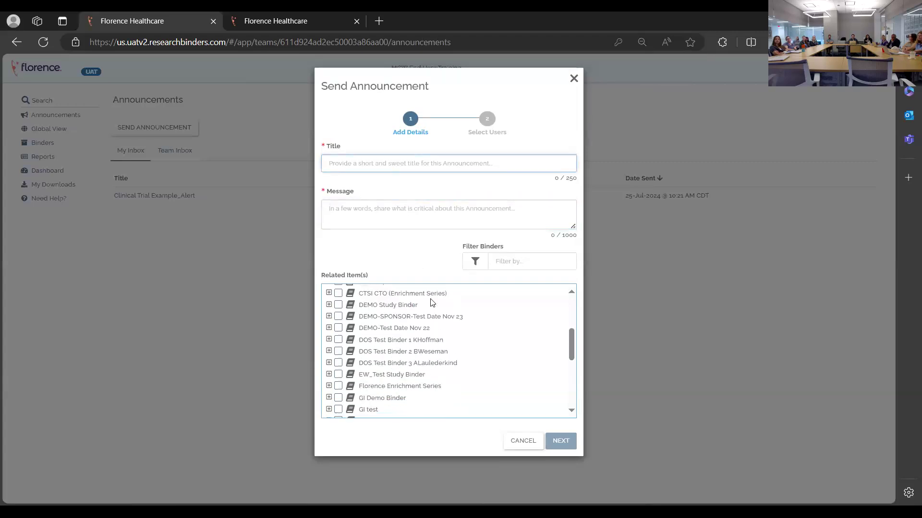
{"action": "scroll", "coordinate": [412, 331], "scroll_direction": "up", "scroll_amount": 5}
{"action": "scroll", "coordinate": [413, 333], "scroll_direction": "down", "scroll_amount": 3}
{"action": "scroll", "coordinate": [412, 331], "scroll_direction": "up", "scroll_amount": 6}
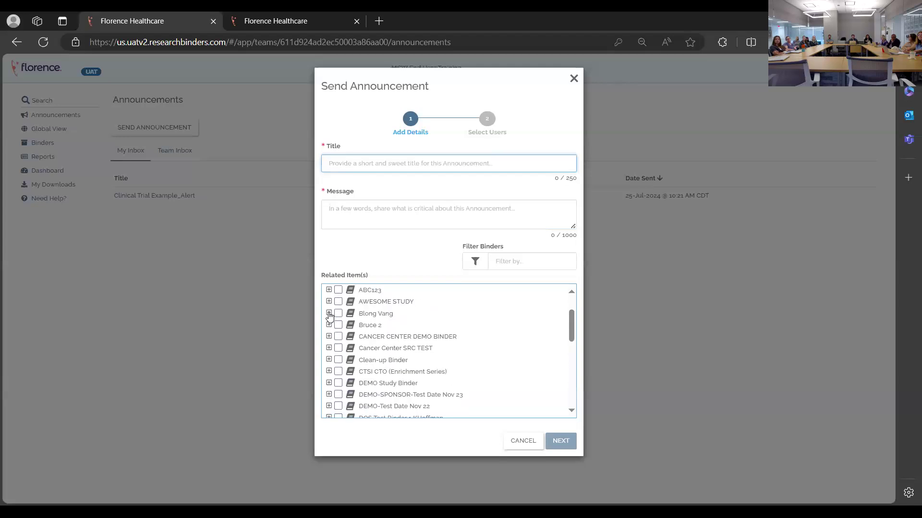
{"action": "scroll", "coordinate": [379, 367], "scroll_direction": "down", "scroll_amount": 3}
{"action": "scroll", "coordinate": [385, 385], "scroll_direction": "up", "scroll_amount": 1}
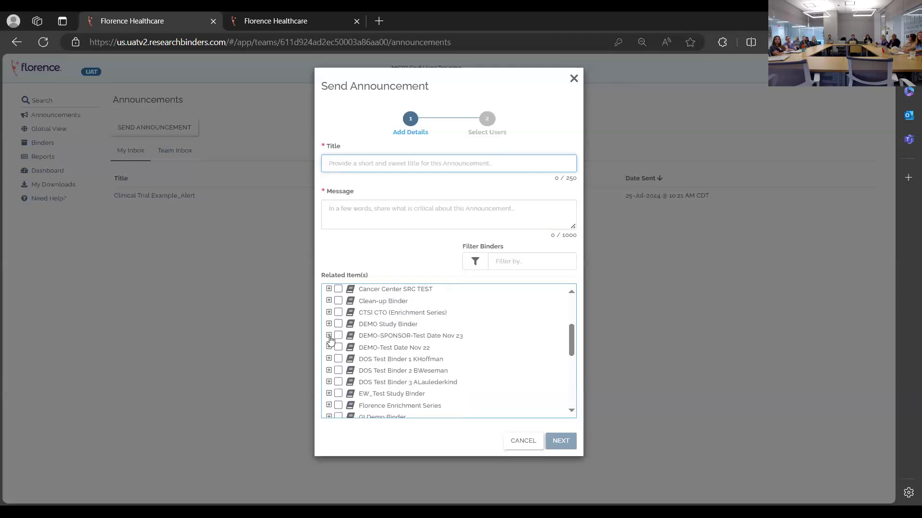
{"action": "left_click", "coordinate": [329, 312]}
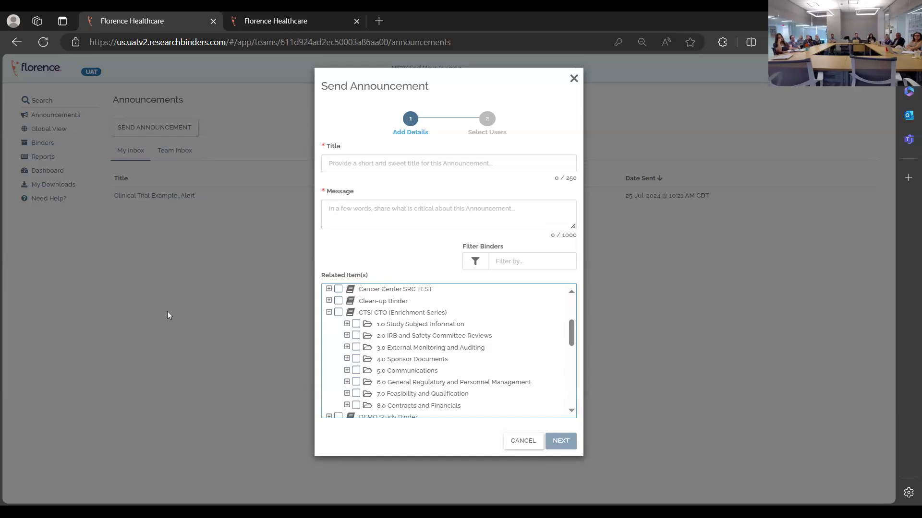
{"action": "left_click", "coordinate": [523, 441]}
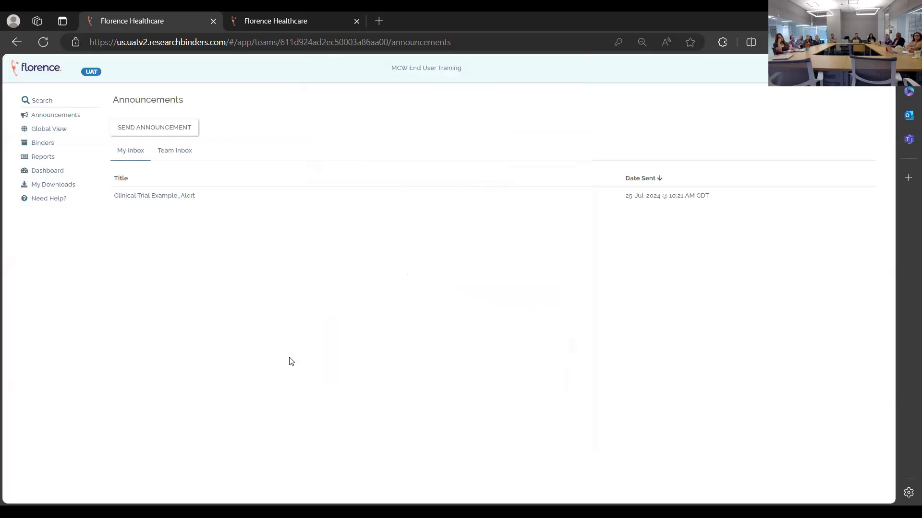
{"action": "left_click", "coordinate": [166, 198]}
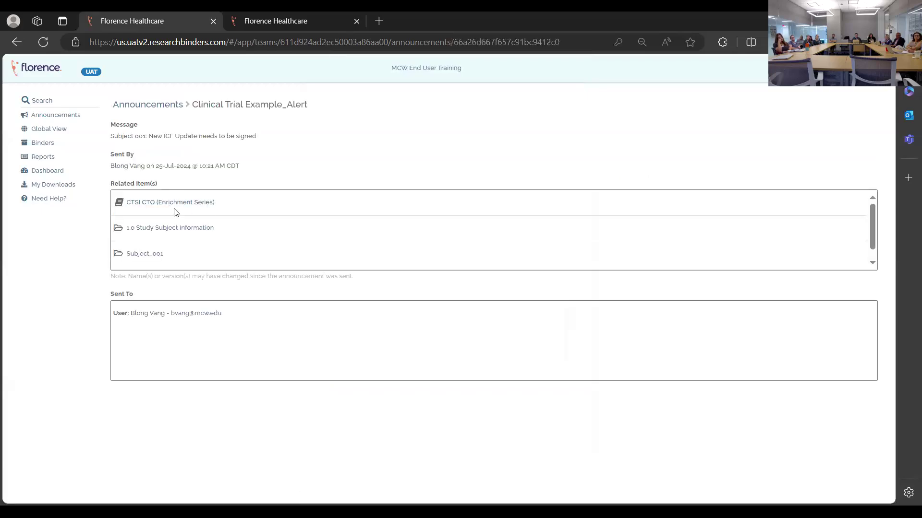
{"action": "left_click", "coordinate": [172, 204]}
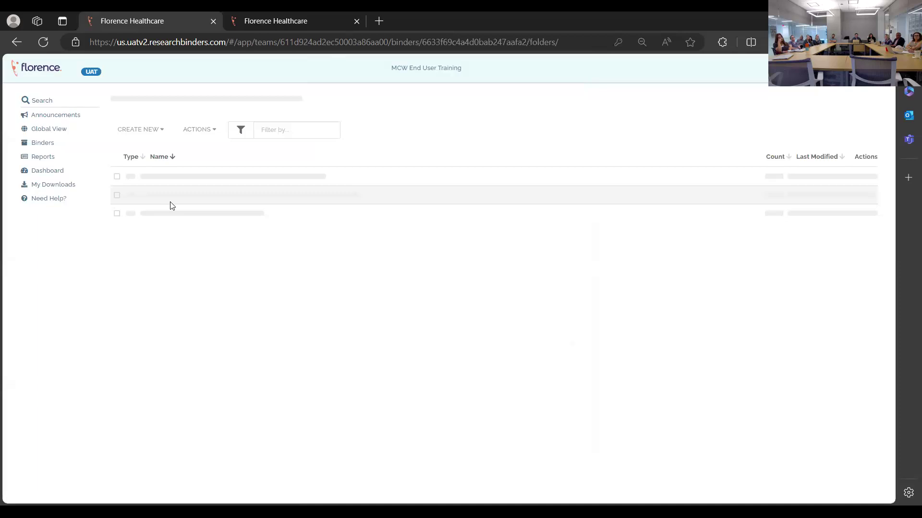
{"action": "left_click", "coordinate": [19, 43]}
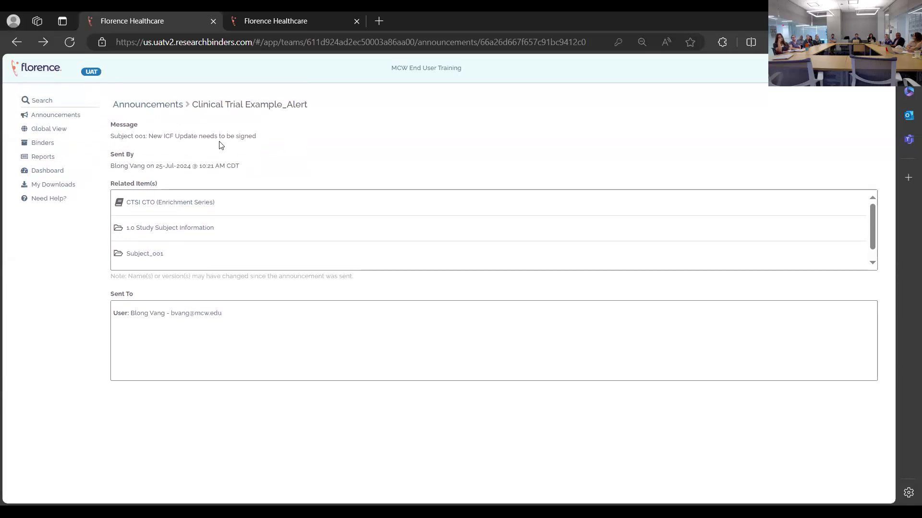
{"action": "left_click_drag", "start_coordinate": [266, 139], "coordinate": [124, 136]}
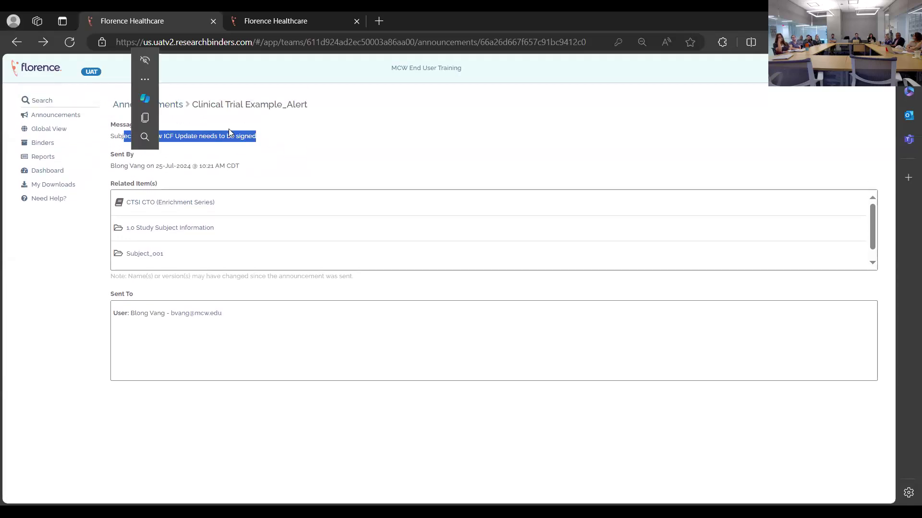
{"action": "left_click", "coordinate": [322, 100]}
{"action": "left_click_drag", "start_coordinate": [322, 100], "coordinate": [215, 106]}
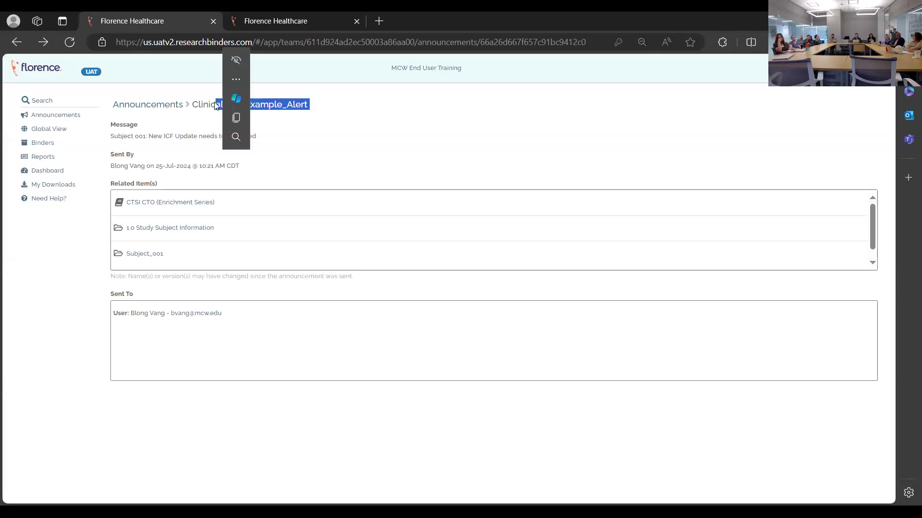
{"action": "left_click", "coordinate": [285, 170]}
{"action": "left_click_drag", "start_coordinate": [115, 207], "coordinate": [190, 250]}
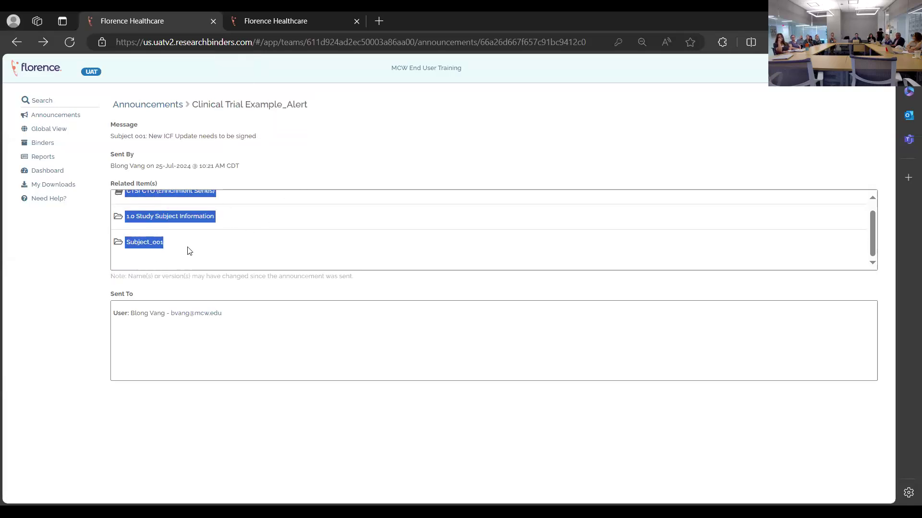
{"action": "left_click", "coordinate": [63, 295]}
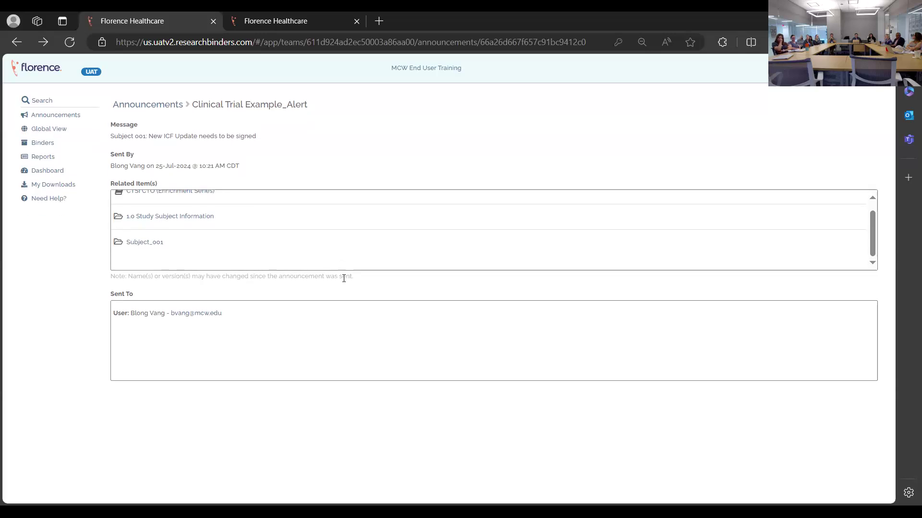
{"action": "scroll", "coordinate": [361, 260], "scroll_direction": "up", "scroll_amount": 1}
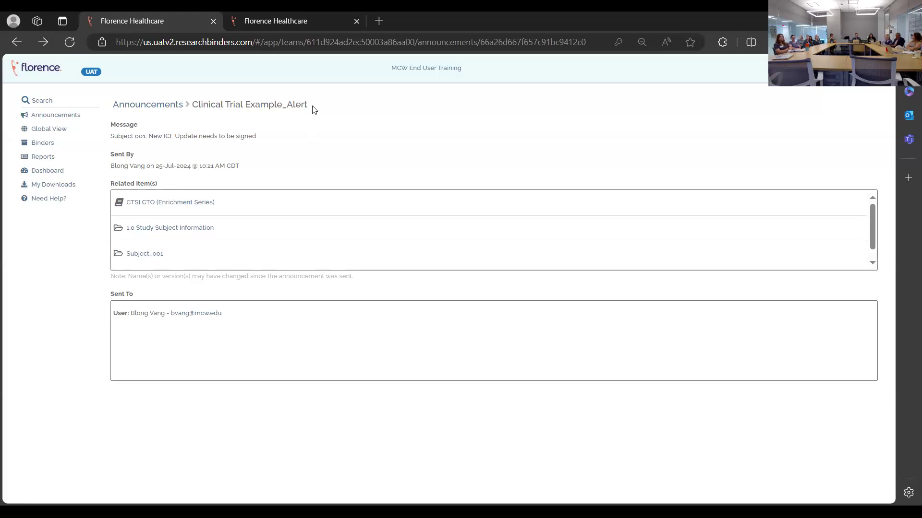
{"action": "left_click", "coordinate": [44, 144]}
Open Clinical Trial Protocol_EXAMPLE via CTSI CTO (Enrichment Series) > 4.0 Sponsor Documents > 4.1 Protocols
{"action": "scroll", "coordinate": [144, 307], "scroll_direction": "down", "scroll_amount": 4}
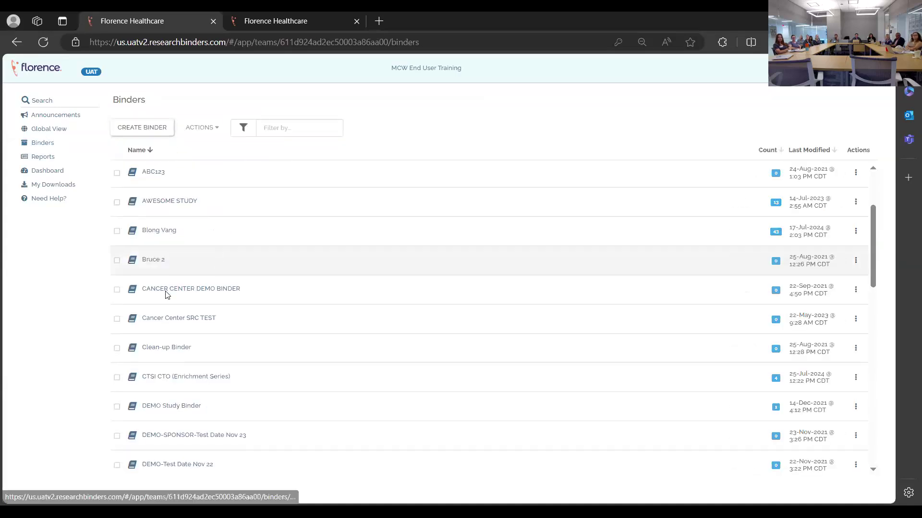
{"action": "left_click", "coordinate": [116, 303]}
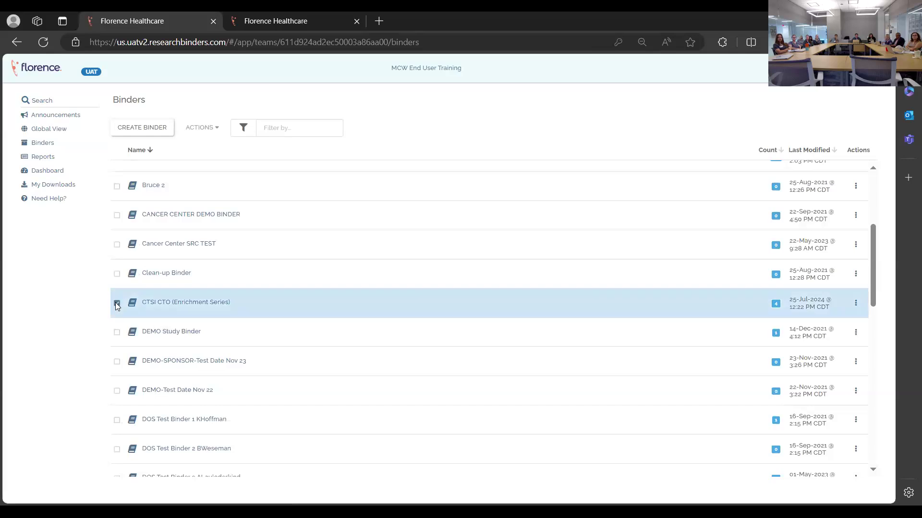
{"action": "left_click", "coordinate": [186, 303]}
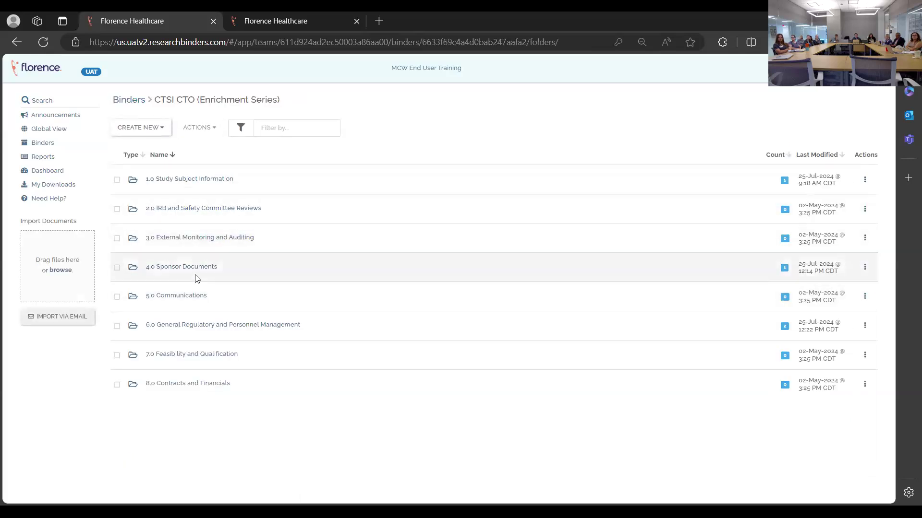
{"action": "left_click", "coordinate": [192, 267]}
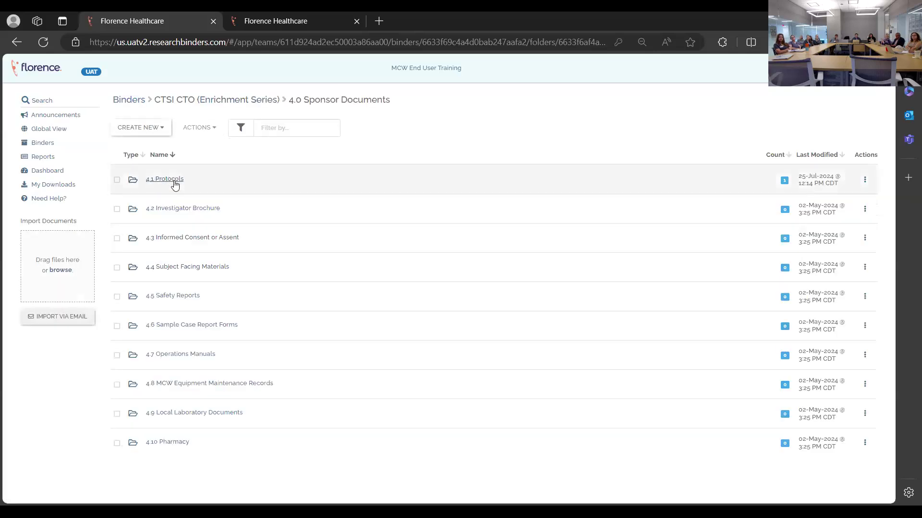
{"action": "left_click", "coordinate": [169, 179]}
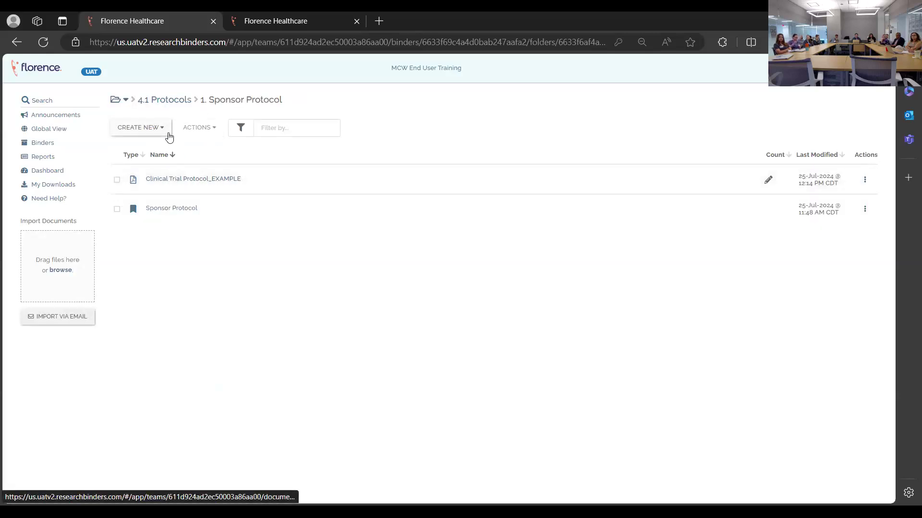
{"action": "left_click", "coordinate": [199, 181]}
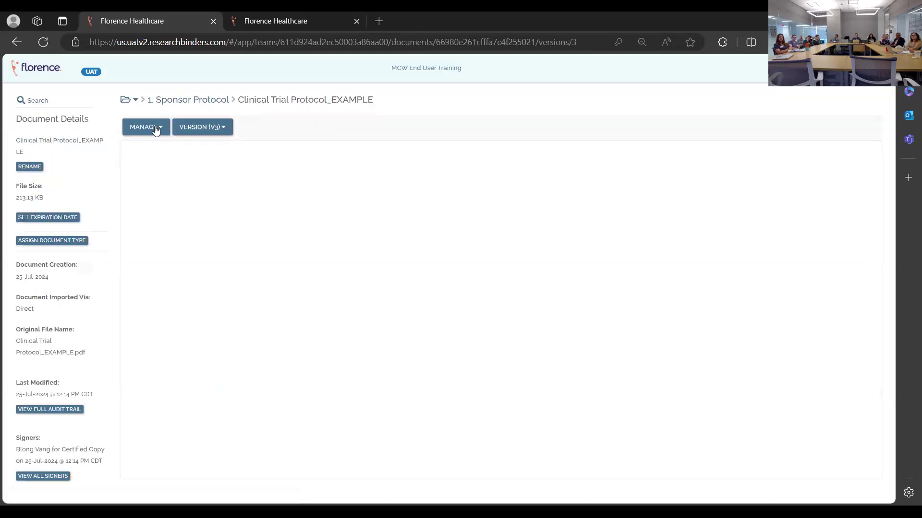
Create a 'Have PI Sign' task on the document, assign it to the filtered team member, and save
{"action": "left_click", "coordinate": [155, 128]}
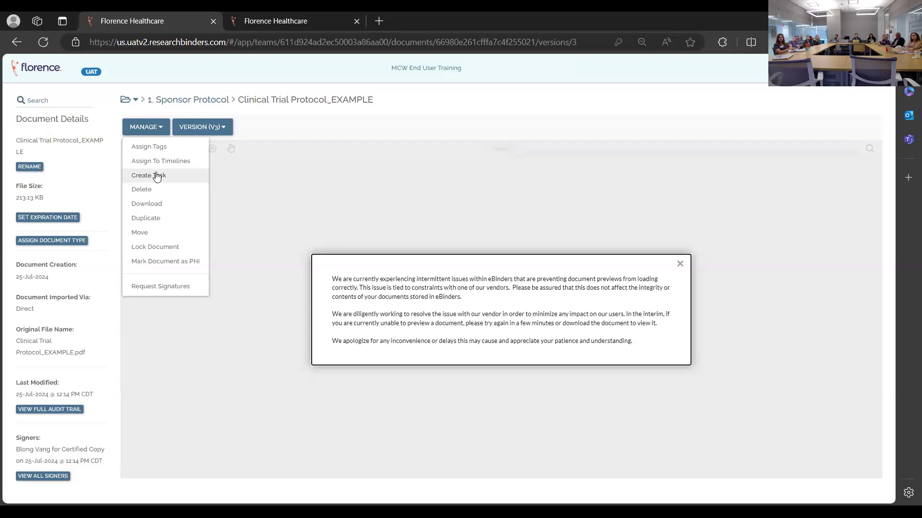
{"action": "left_click", "coordinate": [156, 175]}
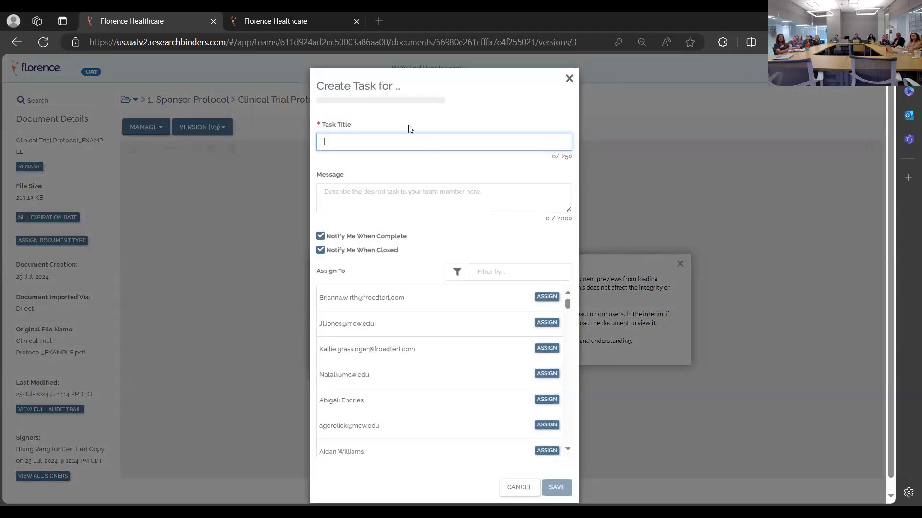
{"action": "type", "text": "Have "}
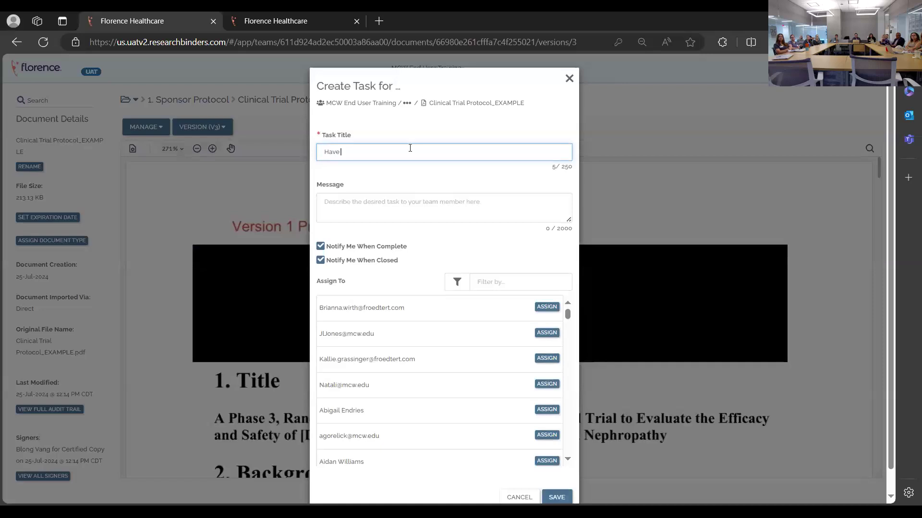
{"action": "type", "text": "PI Sign"}
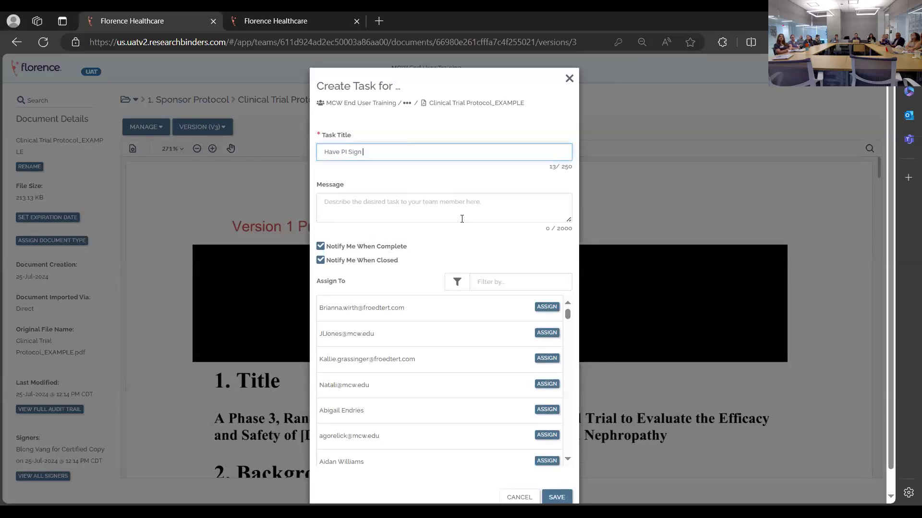
{"action": "scroll", "coordinate": [461, 218], "scroll_direction": "down", "scroll_amount": 1}
{"action": "scroll", "coordinate": [448, 354], "scroll_direction": "down", "scroll_amount": 1}
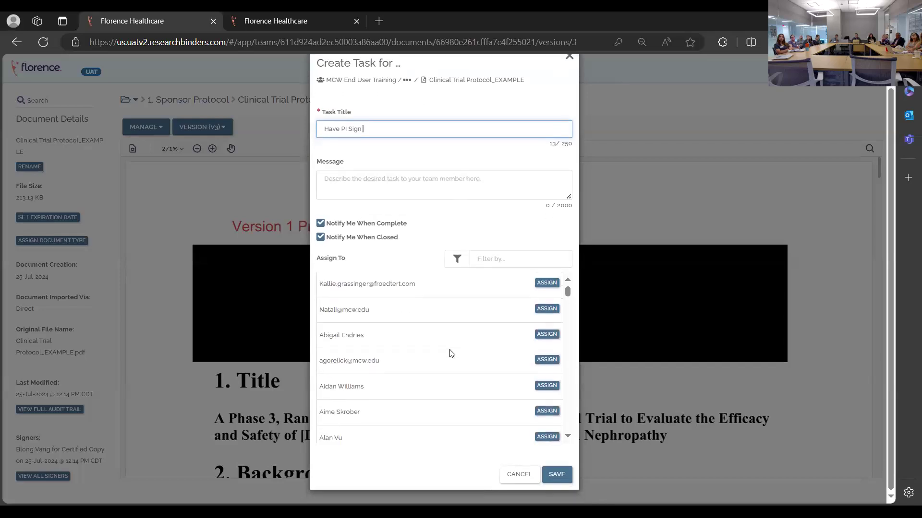
{"action": "left_click", "coordinate": [531, 262]}
{"action": "type", "text": "blong"}
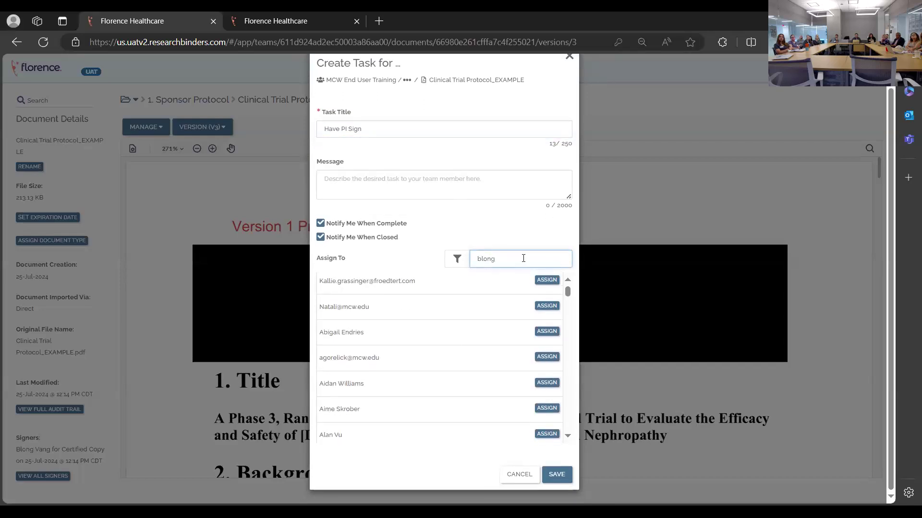
{"action": "scroll", "coordinate": [486, 357], "scroll_direction": "down", "scroll_amount": 4}
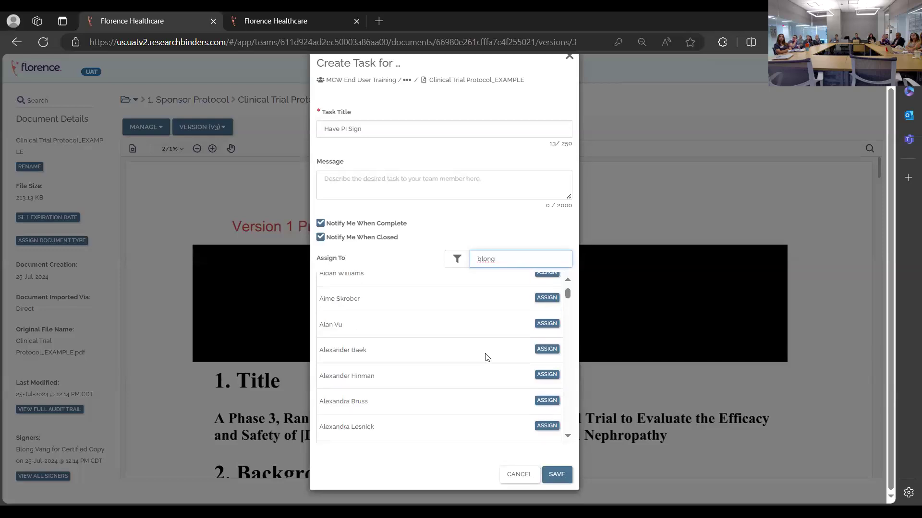
{"action": "scroll", "coordinate": [487, 357], "scroll_direction": "down", "scroll_amount": 8}
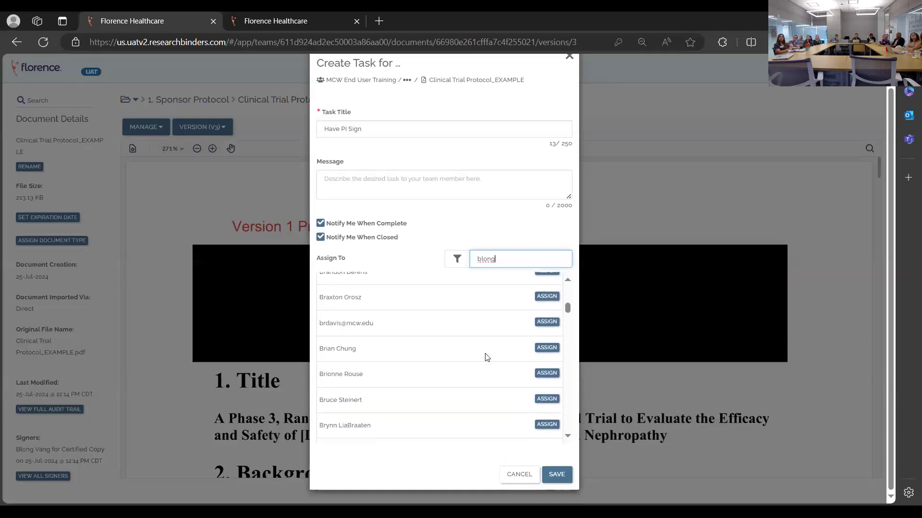
{"action": "scroll", "coordinate": [486, 358], "scroll_direction": "down", "scroll_amount": 1}
{"action": "left_click", "coordinate": [555, 330]}
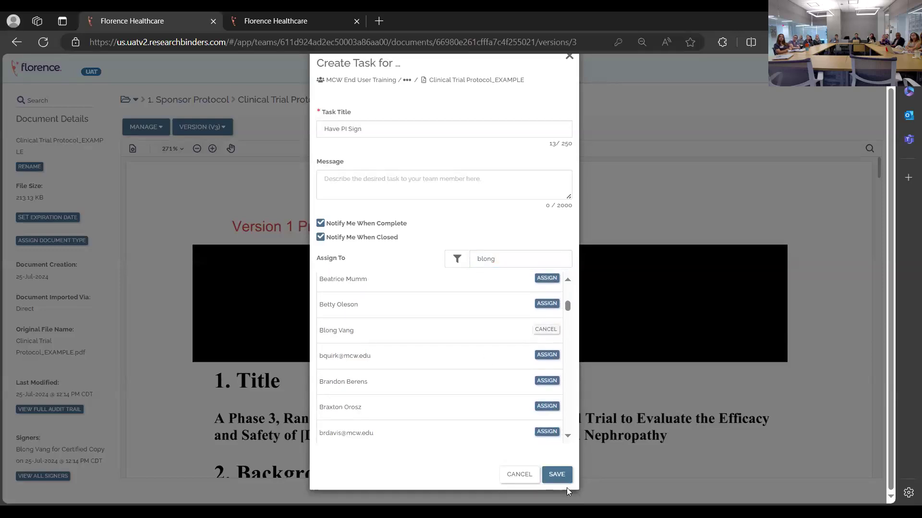
{"action": "left_click", "coordinate": [558, 474]}
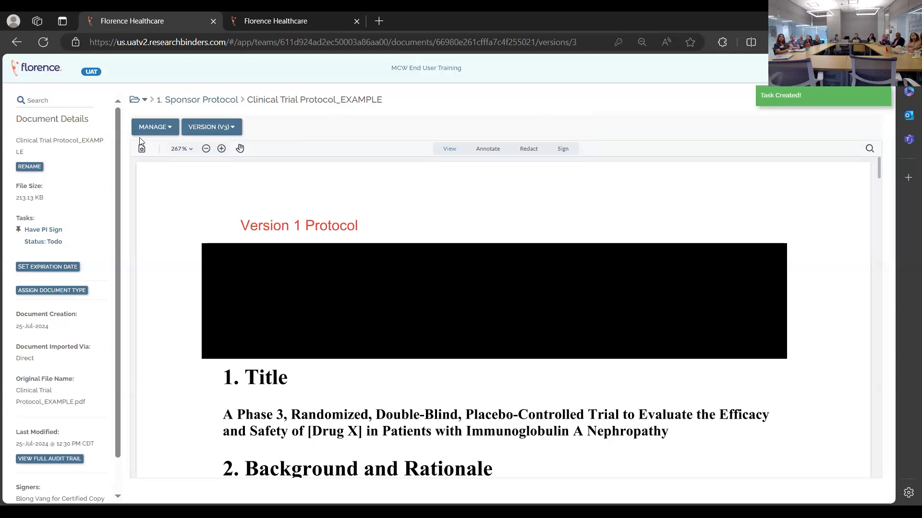
Navigate back up the breadcrumbs from 1. Sponsor Protocol to the Binders list
{"action": "left_click", "coordinate": [188, 100]}
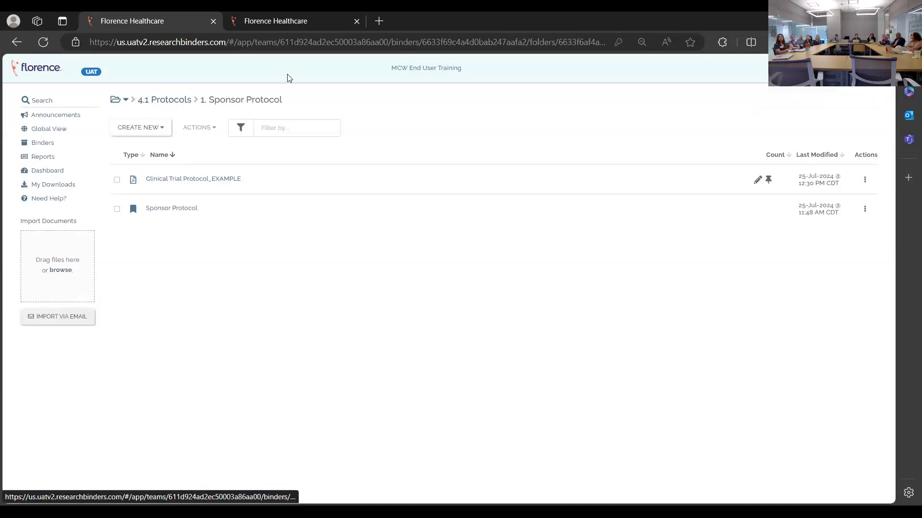
{"action": "left_click", "coordinate": [170, 103]}
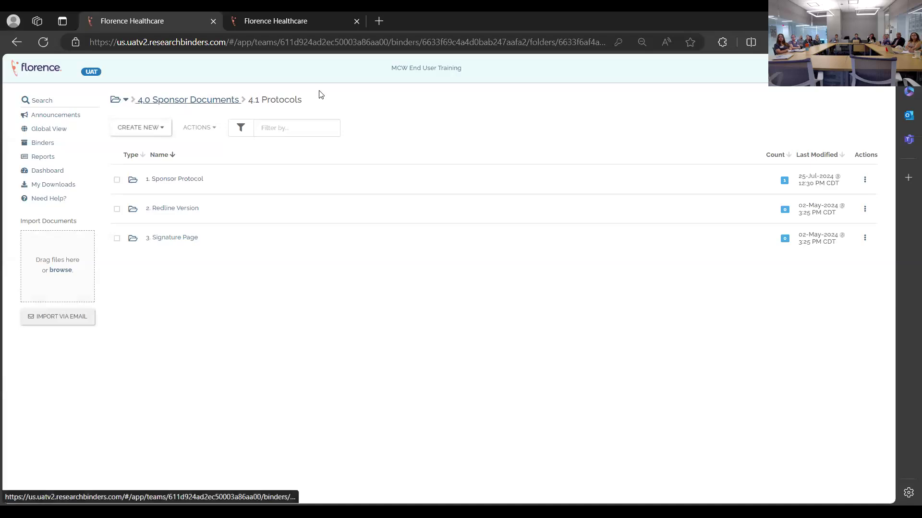
{"action": "left_click", "coordinate": [202, 100]}
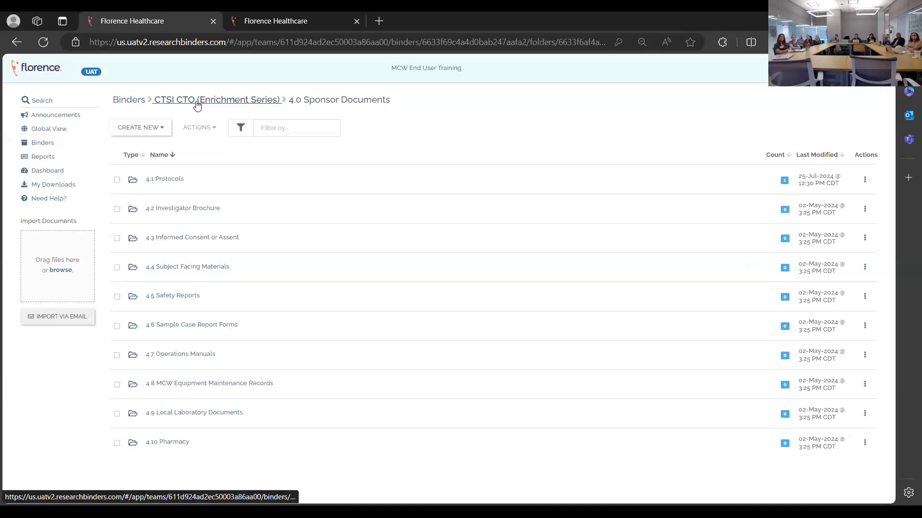
{"action": "left_click", "coordinate": [197, 103]}
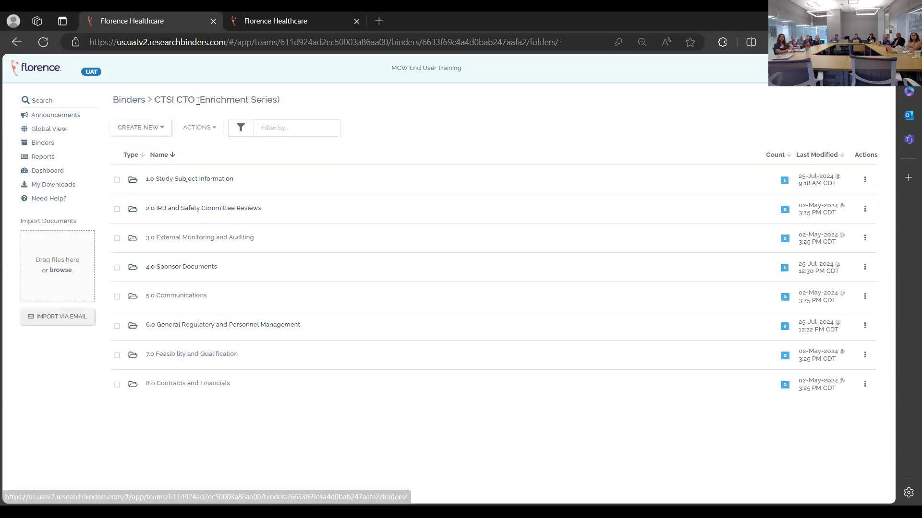
{"action": "left_click", "coordinate": [120, 101]}
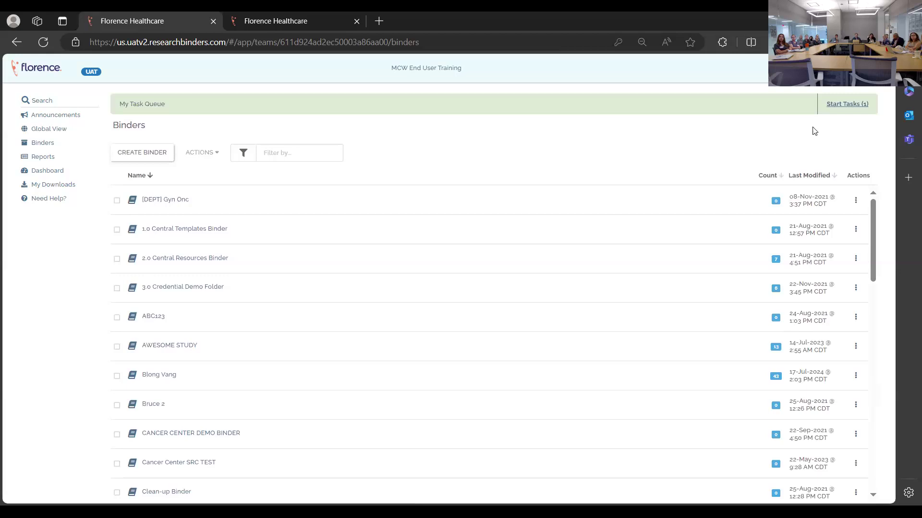
Open the queued Have PI Sign task, set its status to Complete, and save
{"action": "left_click", "coordinate": [837, 111]}
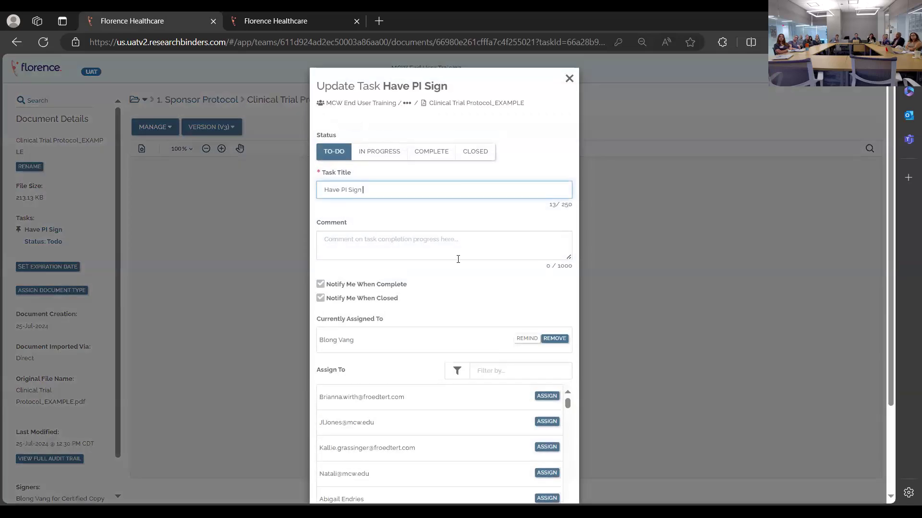
{"action": "scroll", "coordinate": [458, 259], "scroll_direction": "down", "scroll_amount": 3}
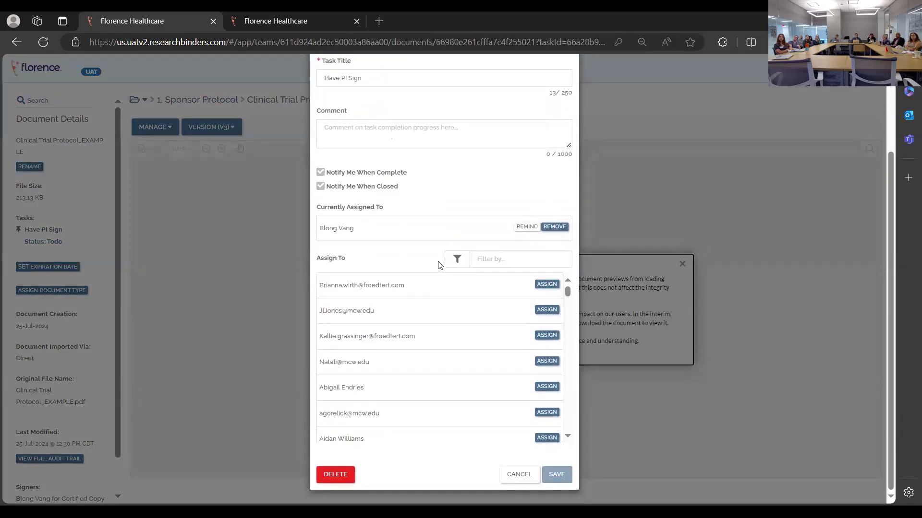
{"action": "scroll", "coordinate": [440, 265], "scroll_direction": "up", "scroll_amount": 3}
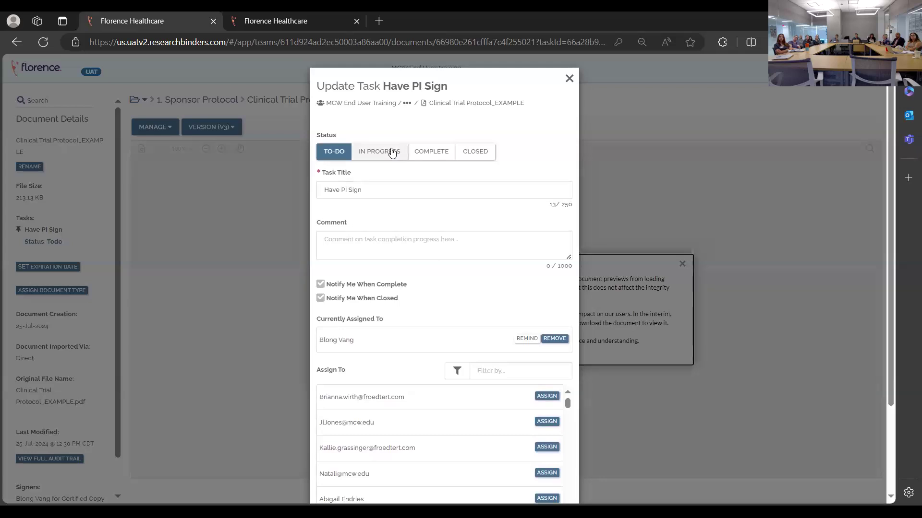
{"action": "left_click", "coordinate": [442, 152]}
{"action": "left_click", "coordinate": [361, 152]}
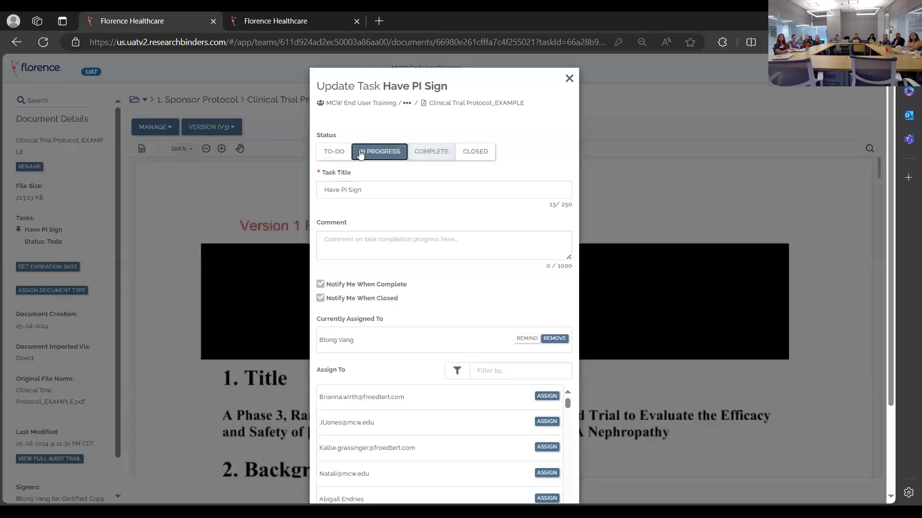
{"action": "scroll", "coordinate": [497, 184], "scroll_direction": "down", "scroll_amount": 3}
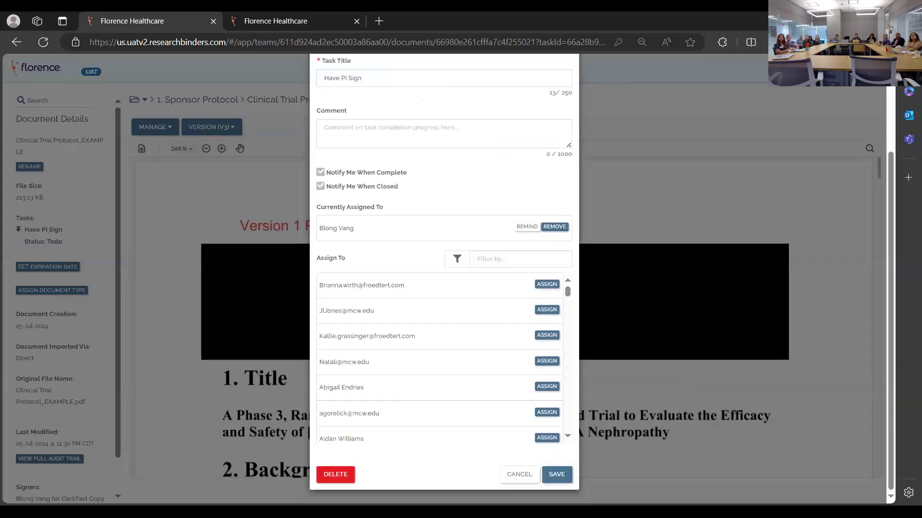
{"action": "left_click", "coordinate": [556, 481]}
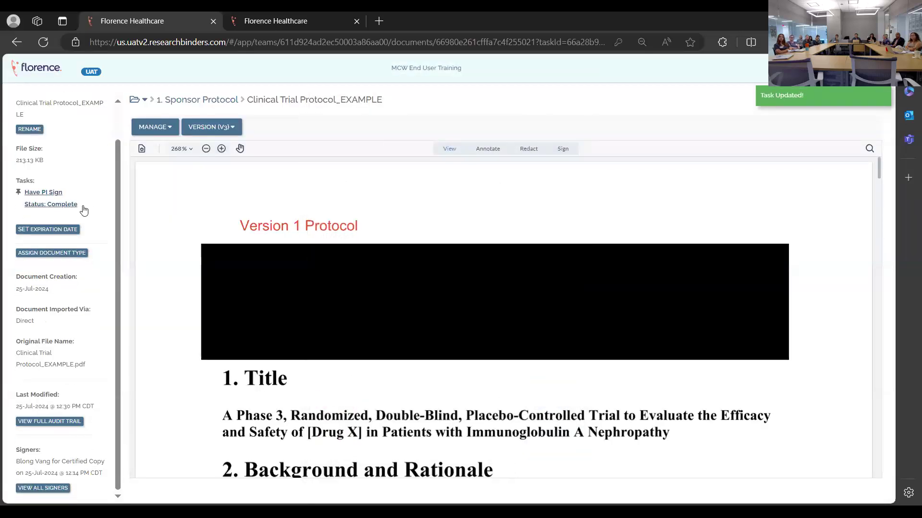
{"action": "left_click_drag", "start_coordinate": [101, 220], "coordinate": [22, 197]}
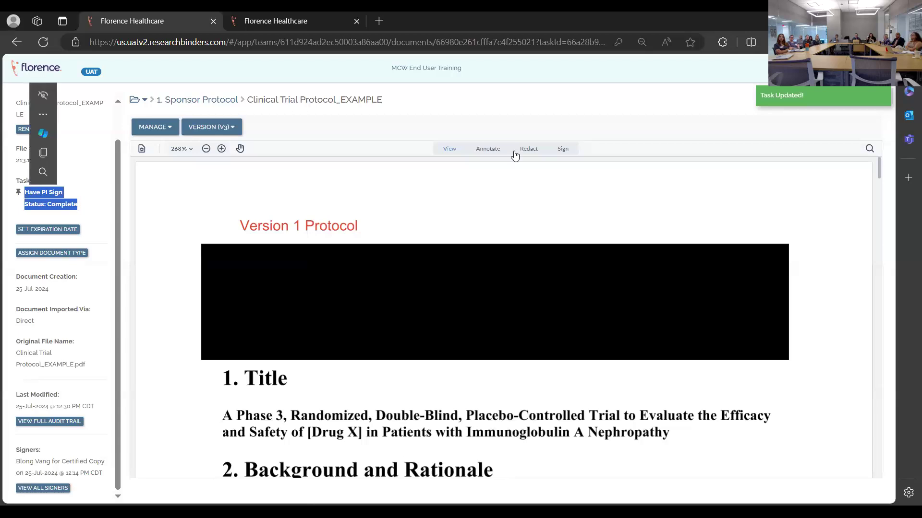
{"action": "left_click", "coordinate": [557, 112]}
{"action": "scroll", "coordinate": [124, 239], "scroll_direction": "down", "scroll_amount": 1}
{"action": "scroll", "coordinate": [124, 239], "scroll_direction": "up", "scroll_amount": 1}
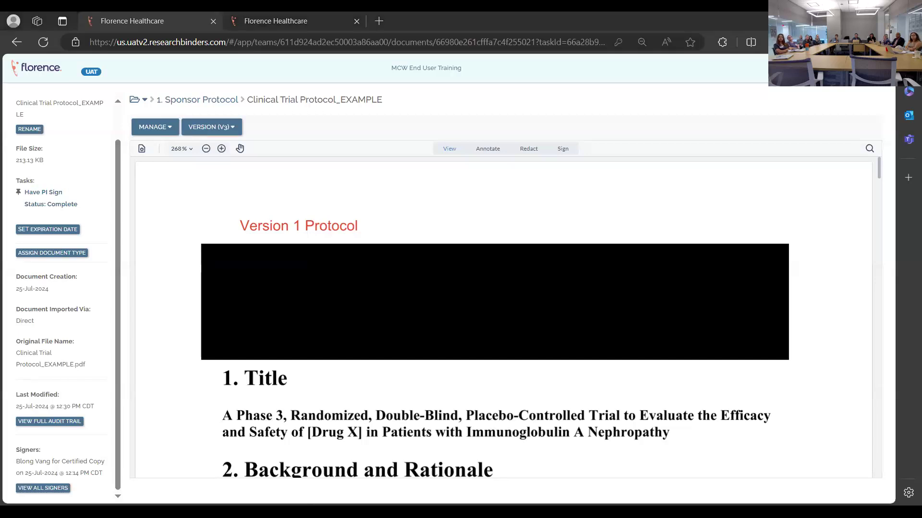
{"action": "scroll", "coordinate": [451, 310], "scroll_direction": "down", "scroll_amount": 3}
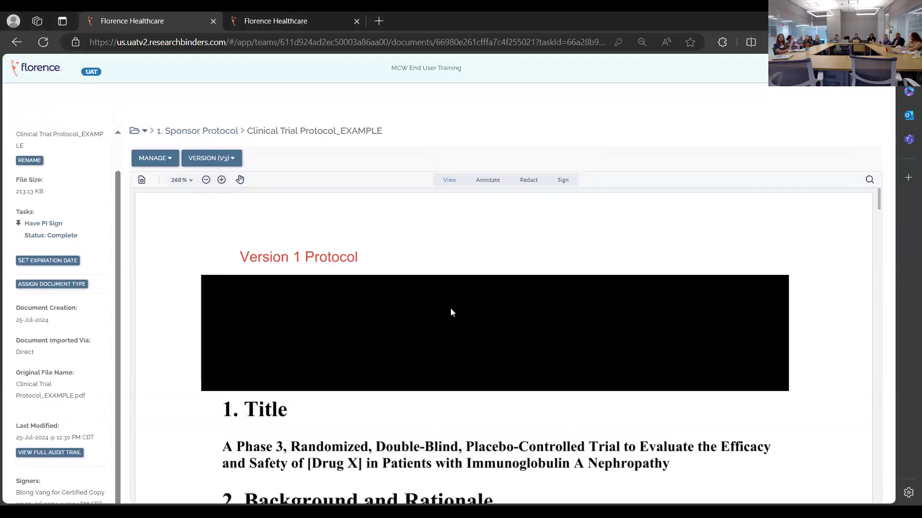
{"action": "scroll", "coordinate": [451, 312], "scroll_direction": "up", "scroll_amount": 3}
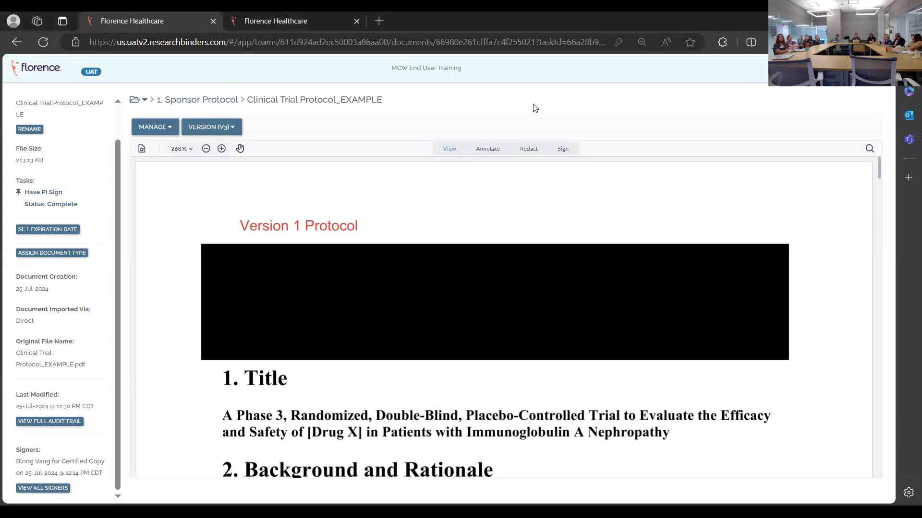
{"action": "left_click", "coordinate": [210, 101]}
Go up to the CTSI CTO binder and open 6.0 General Regulatory and Personnel Management > 6.2 Regulatory Documents
{"action": "left_click", "coordinate": [158, 100]}
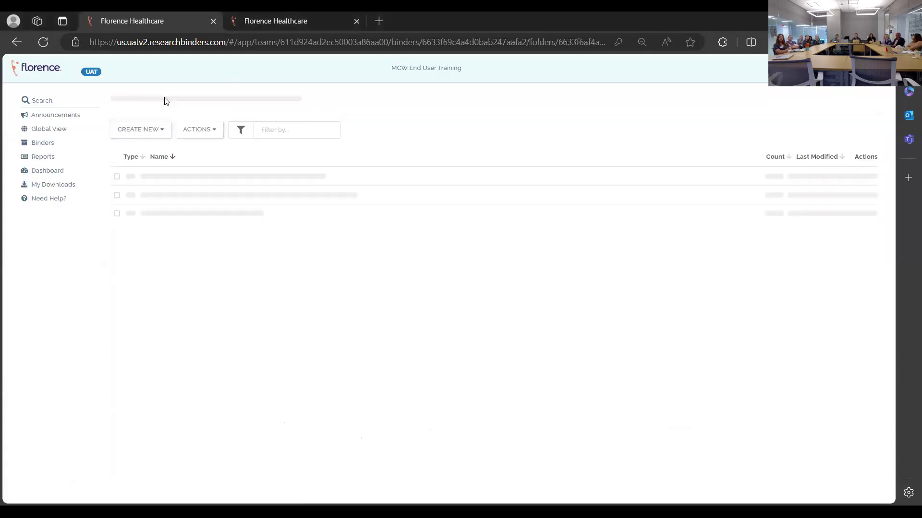
{"action": "left_click", "coordinate": [165, 101]}
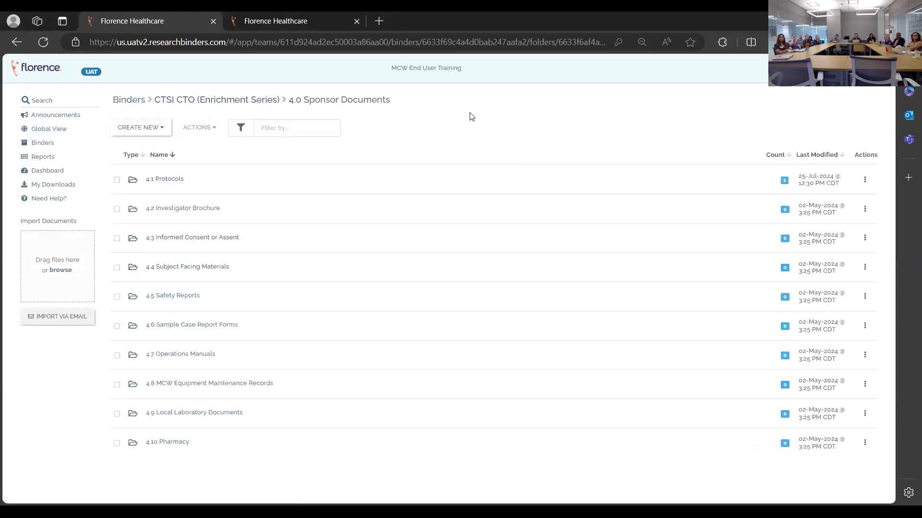
{"action": "left_click", "coordinate": [196, 101]}
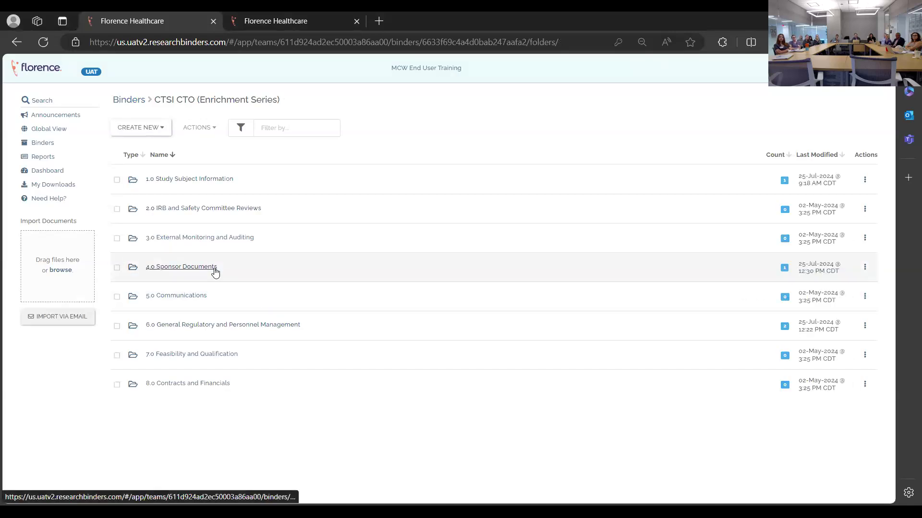
{"action": "left_click", "coordinate": [251, 325]}
{"action": "left_click", "coordinate": [206, 210]}
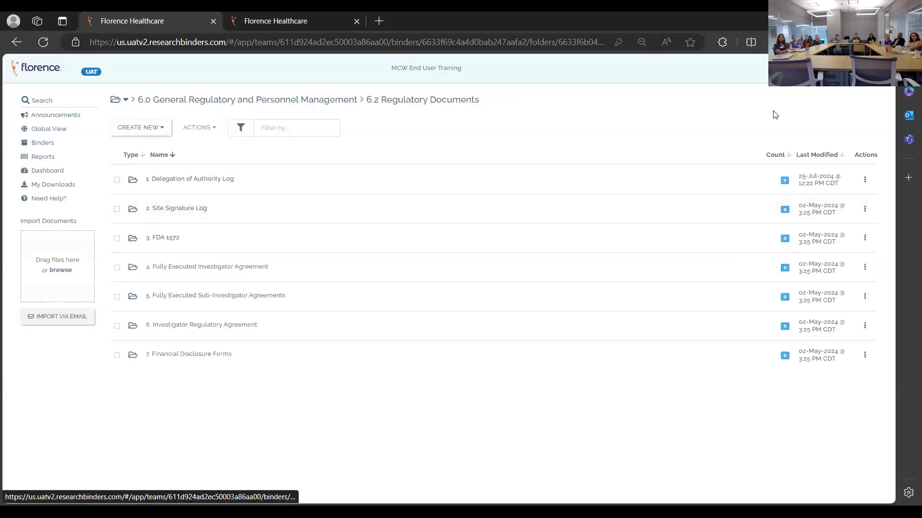
{"action": "left_click", "coordinate": [807, 68]}
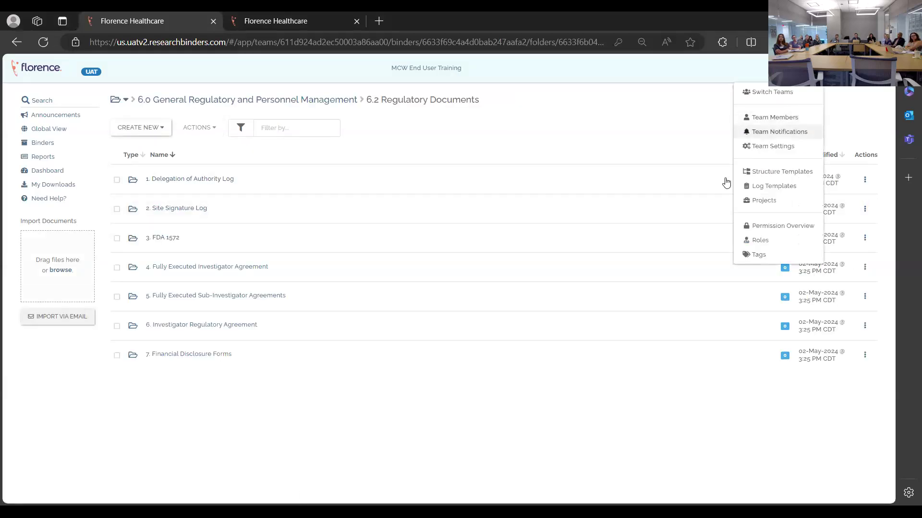
Go to the team's Log Templates and start a new log template
{"action": "left_click", "coordinate": [767, 187]}
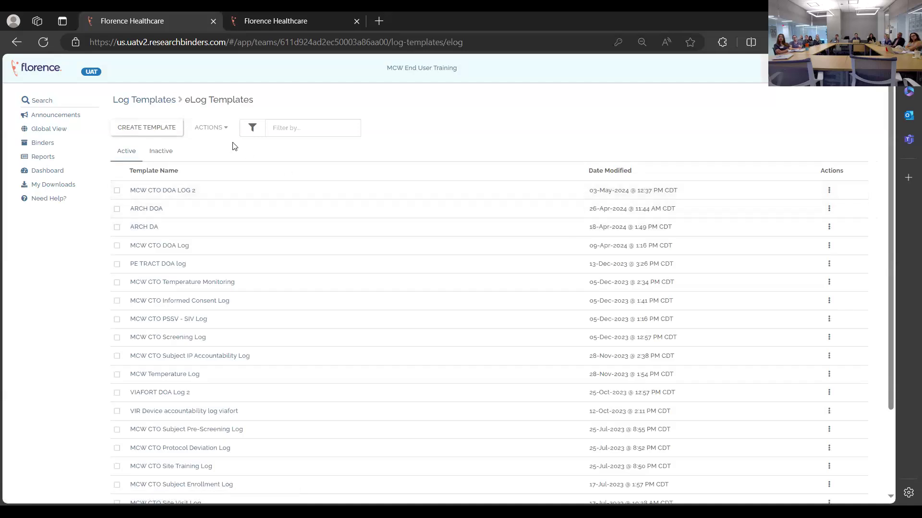
{"action": "left_click", "coordinate": [168, 138]}
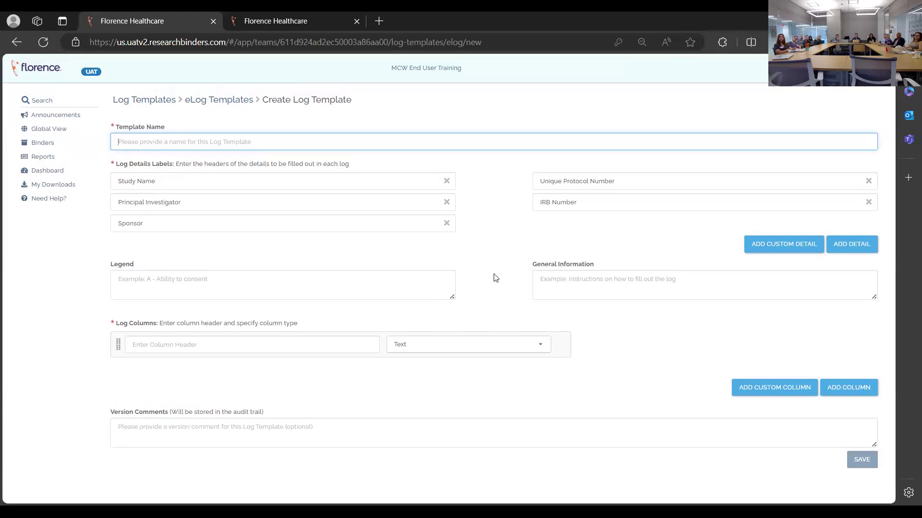
Focus the Legend, then the General Information field, leaving Template Name flagged as blank
{"action": "left_click", "coordinate": [373, 293]}
{"action": "left_click", "coordinate": [560, 293]}
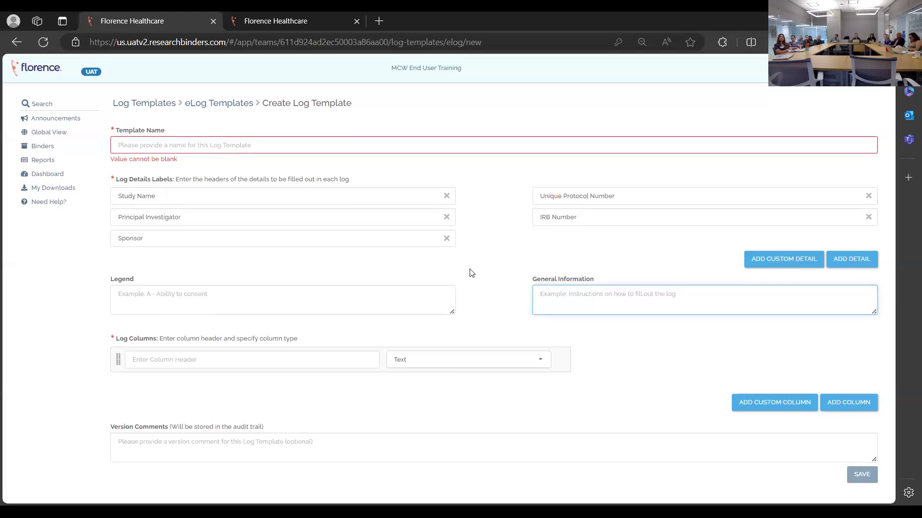
Leave the template form through eLog Templates and return to the list of all binders
{"action": "left_click", "coordinate": [207, 101]}
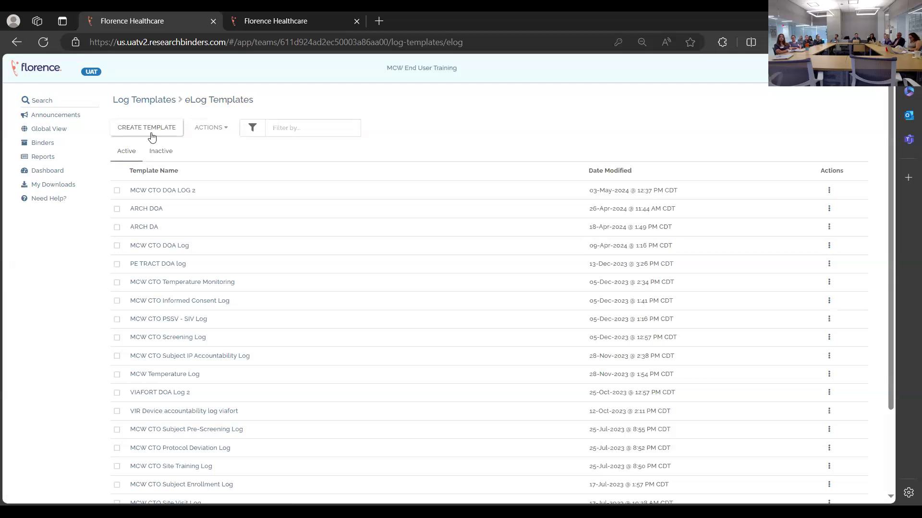
{"action": "left_click", "coordinate": [144, 99]}
{"action": "left_click", "coordinate": [144, 100]}
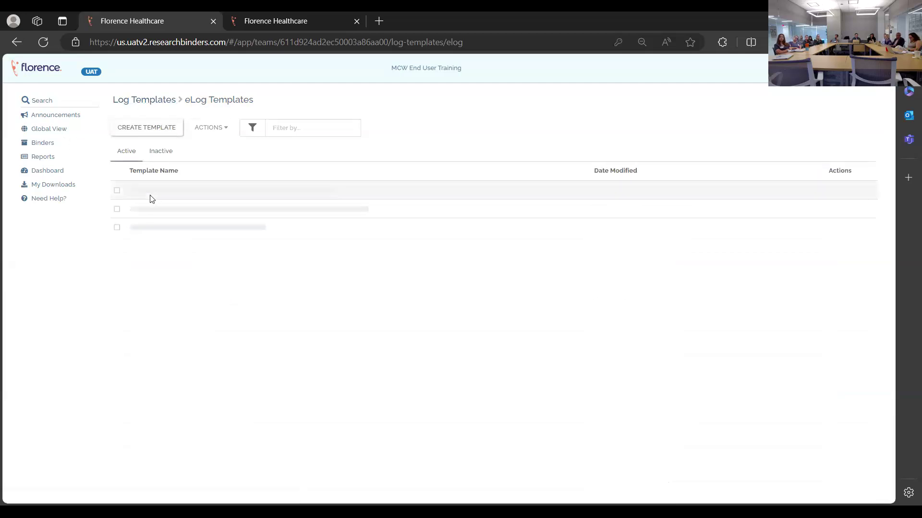
{"action": "left_click", "coordinate": [425, 70]}
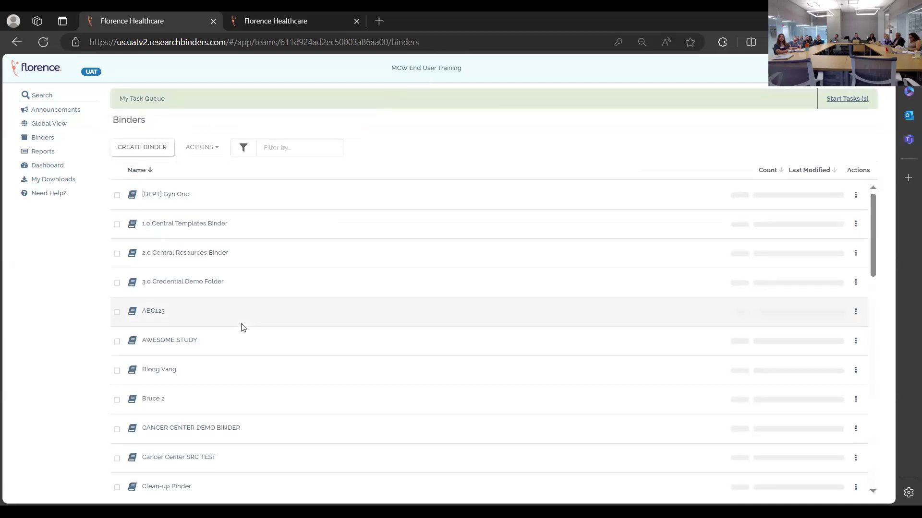
Open CTSI CTO > 6.0 General Regulatory > 6.2 Regulatory Documents > 2. Site Signature Log
{"action": "scroll", "coordinate": [241, 326], "scroll_direction": "down", "scroll_amount": 3}
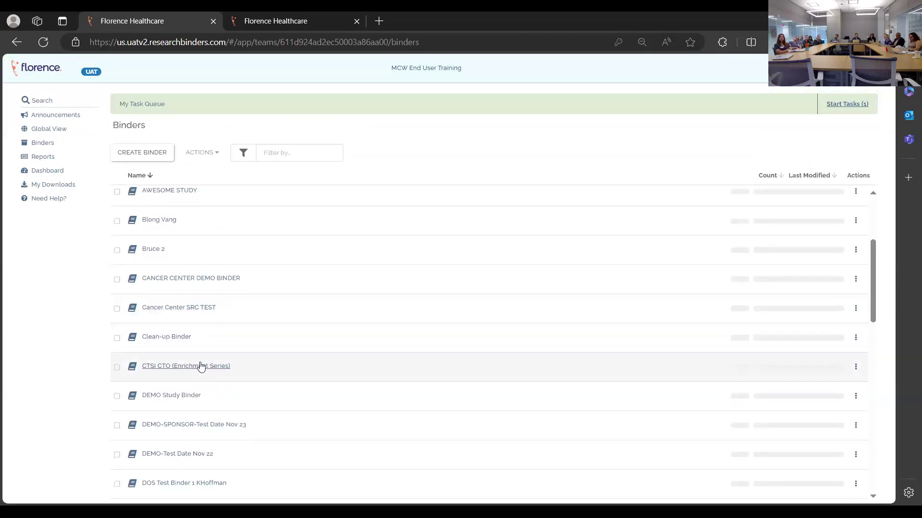
{"action": "left_click", "coordinate": [200, 367]}
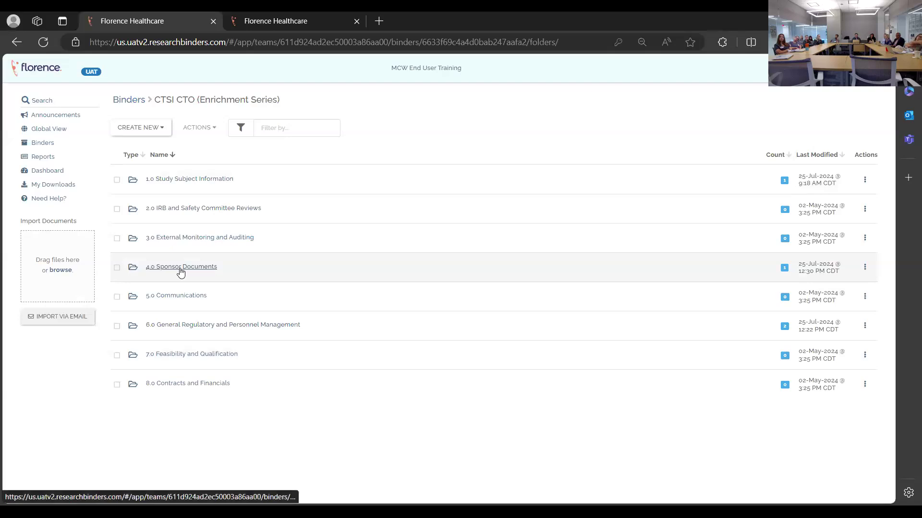
{"action": "left_click", "coordinate": [191, 325]}
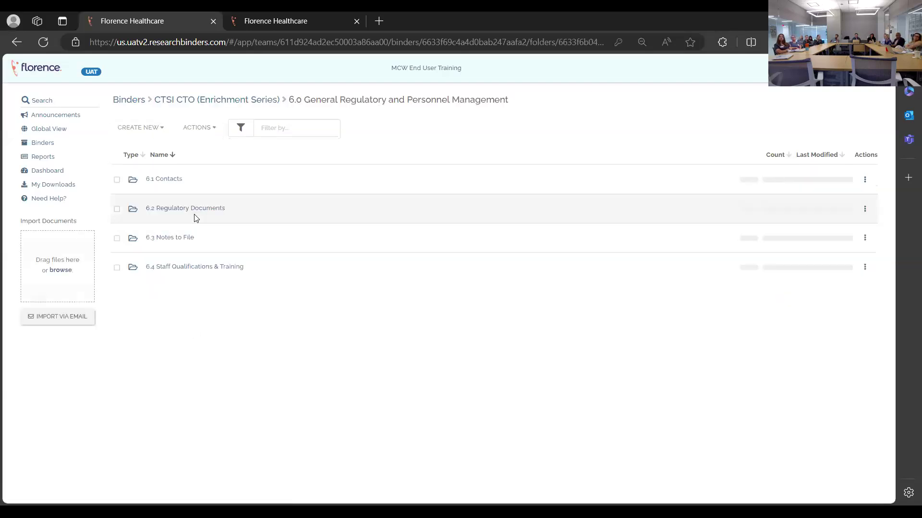
{"action": "left_click", "coordinate": [172, 213]}
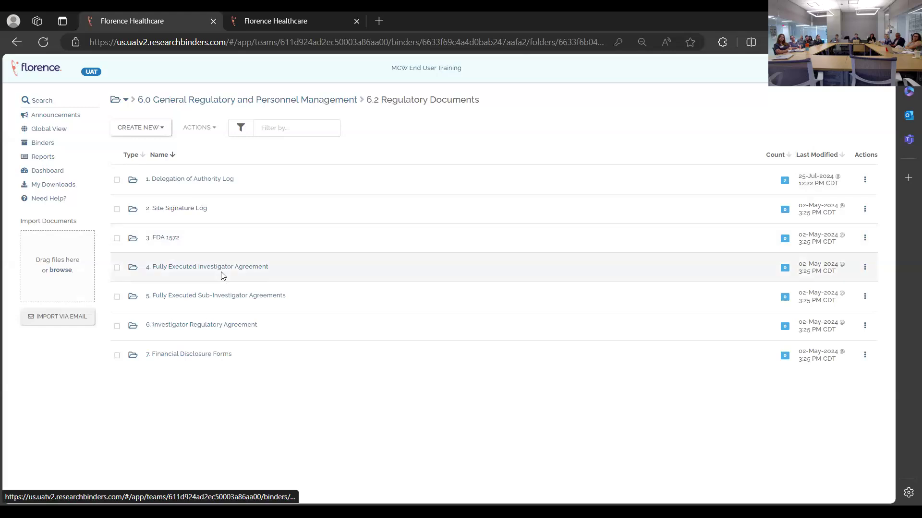
{"action": "left_click", "coordinate": [187, 213]}
{"action": "left_click", "coordinate": [183, 208]}
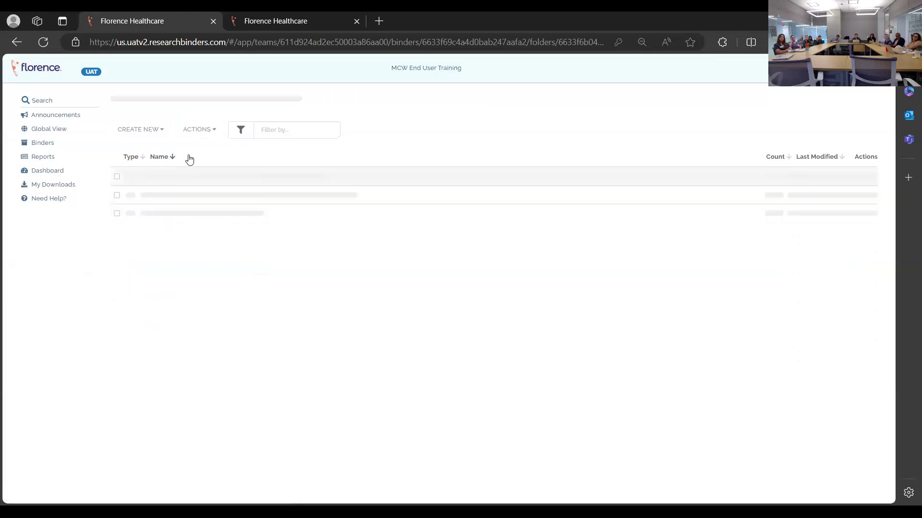
{"action": "left_click", "coordinate": [158, 131]}
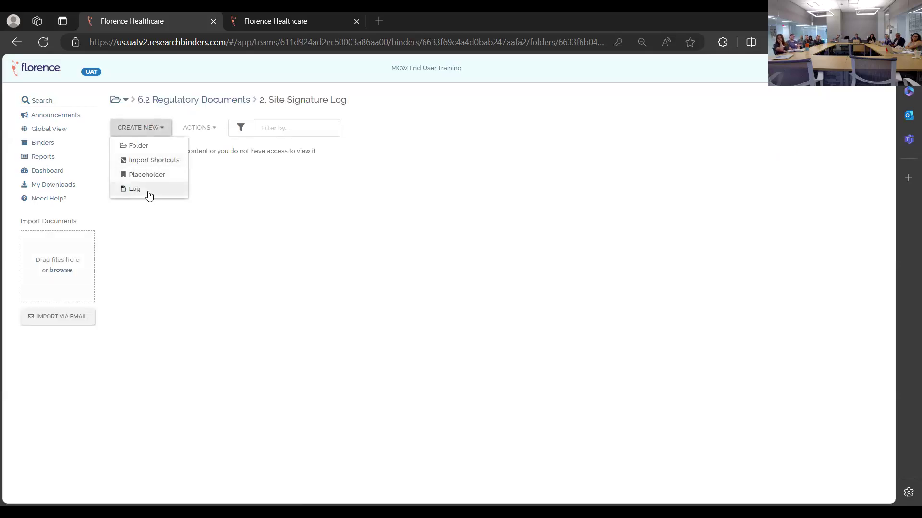
Start a new log in the folder named 'Example Log'
{"action": "left_click", "coordinate": [186, 160]}
{"action": "left_click", "coordinate": [152, 130]}
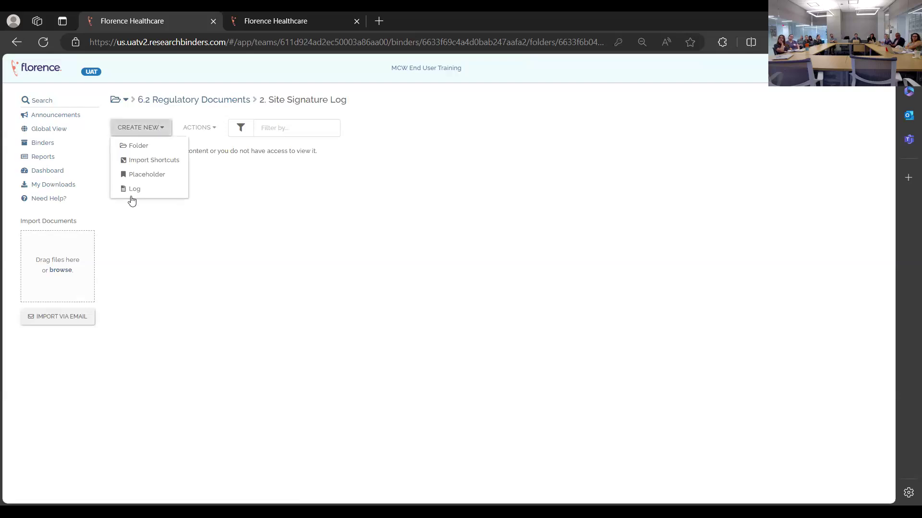
{"action": "left_click", "coordinate": [133, 190]}
{"action": "left_click", "coordinate": [397, 133]}
{"action": "type", "text": "Example Log"}
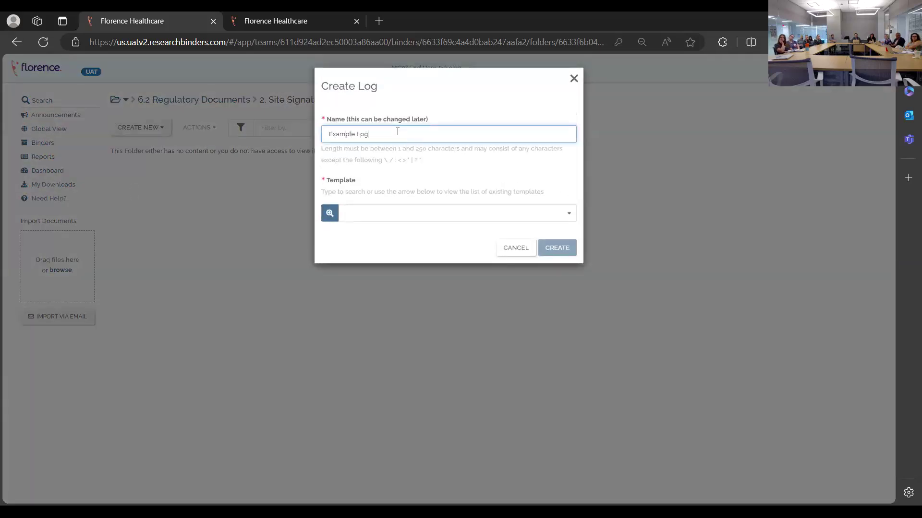
Base it on the MCW CTO Site Training Log template, create it, and open Example Log
{"action": "left_click", "coordinate": [477, 211]}
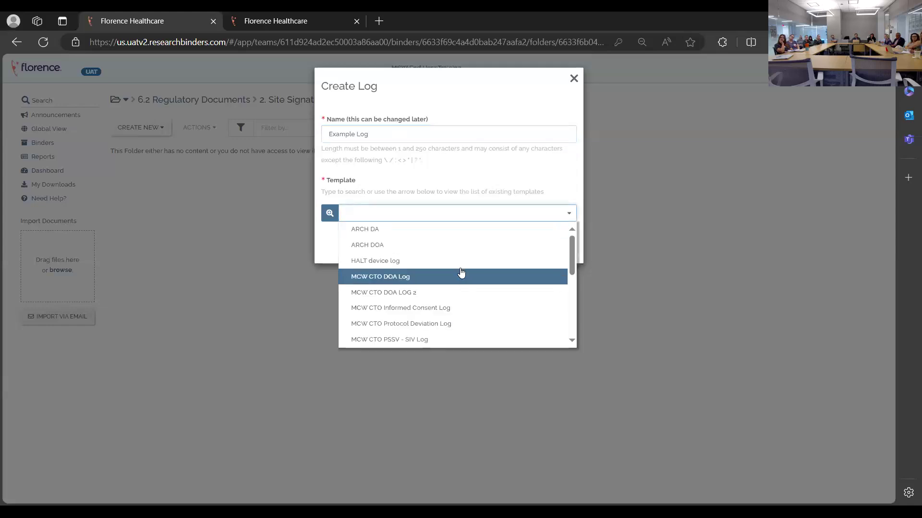
{"action": "scroll", "coordinate": [460, 271], "scroll_direction": "down", "scroll_amount": 10}
{"action": "scroll", "coordinate": [461, 272], "scroll_direction": "up", "scroll_amount": 3}
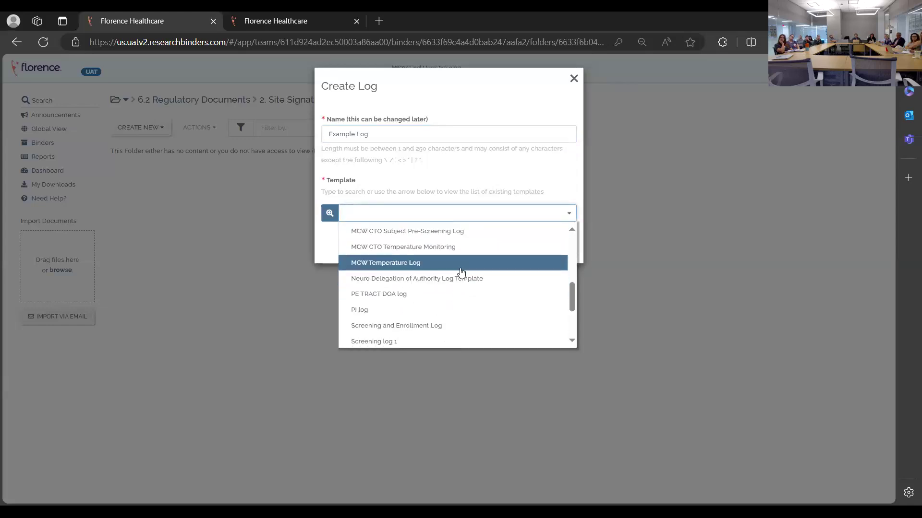
{"action": "type", "text": "MCW CTO"}
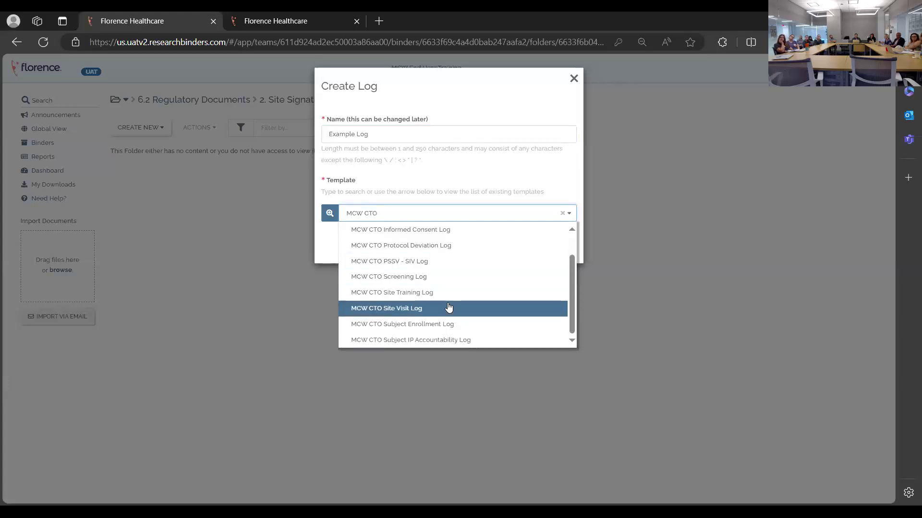
{"action": "left_click", "coordinate": [428, 292]}
{"action": "left_click", "coordinate": [559, 247]}
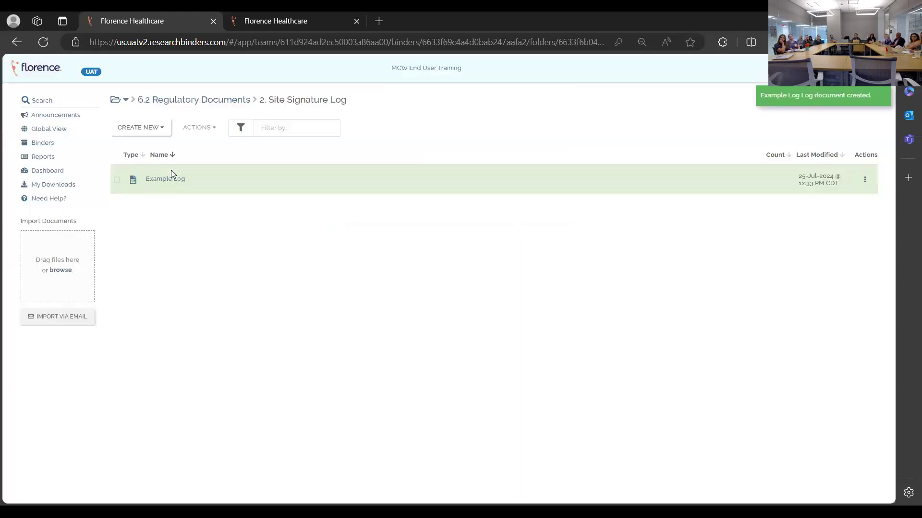
{"action": "left_click", "coordinate": [172, 180]}
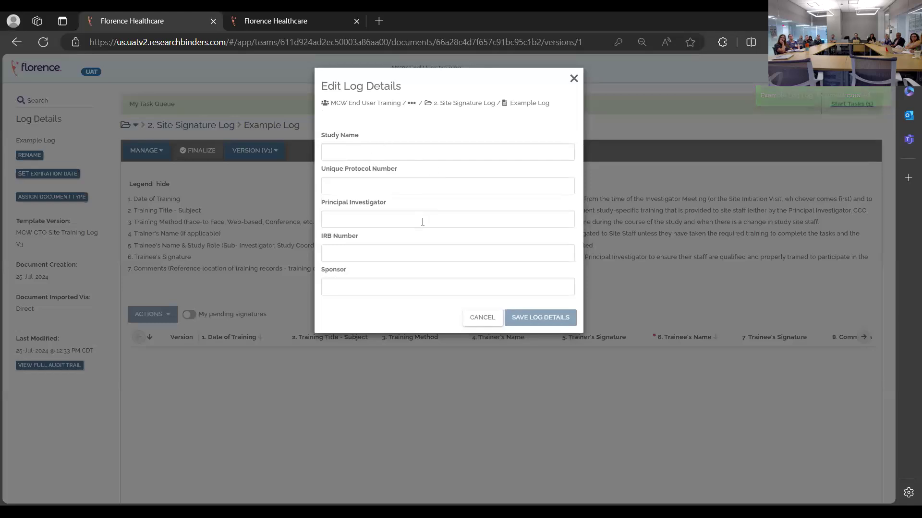
Cancel the log details form and review Example Log's legend, log information and empty table
{"action": "left_click", "coordinate": [487, 317]}
{"action": "scroll", "coordinate": [449, 253], "scroll_direction": "down", "scroll_amount": 1}
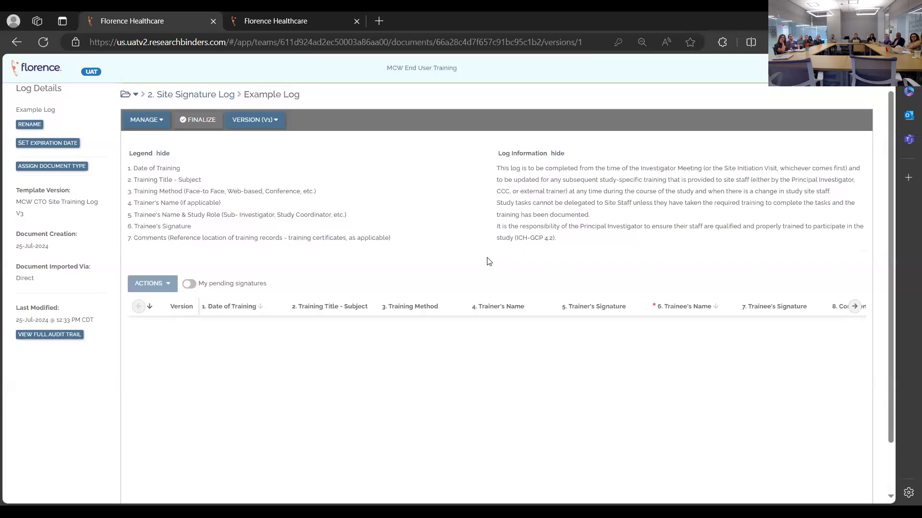
{"action": "left_click_drag", "start_coordinate": [126, 166], "coordinate": [432, 223]}
{"action": "left_click_drag", "start_coordinate": [526, 225], "coordinate": [330, 239]}
{"action": "left_click", "coordinate": [552, 234]}
{"action": "left_click", "coordinate": [286, 214]}
{"action": "scroll", "coordinate": [362, 436], "scroll_direction": "down", "scroll_amount": 3}
{"action": "scroll", "coordinate": [361, 435], "scroll_direction": "up", "scroll_amount": 4}
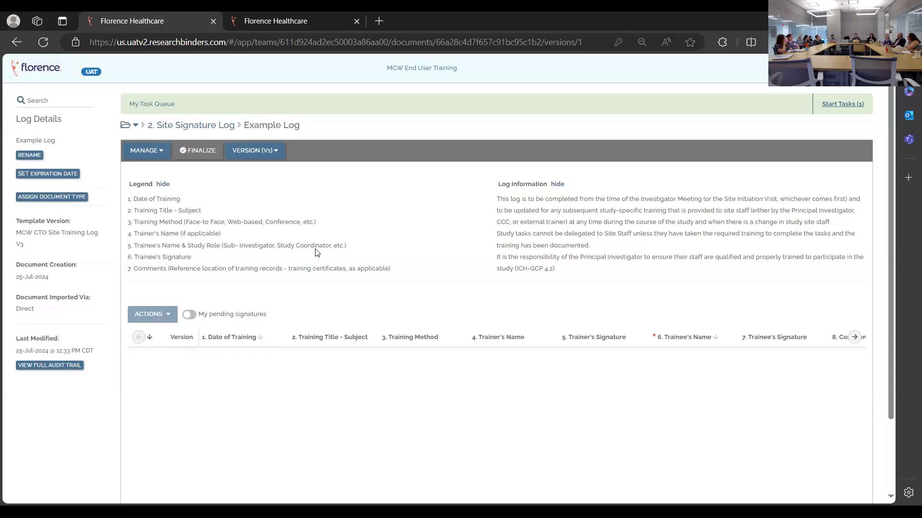
Browse the production site's eLog Templates list, then return to the training site's Example Log
{"action": "left_click", "coordinate": [309, 18]}
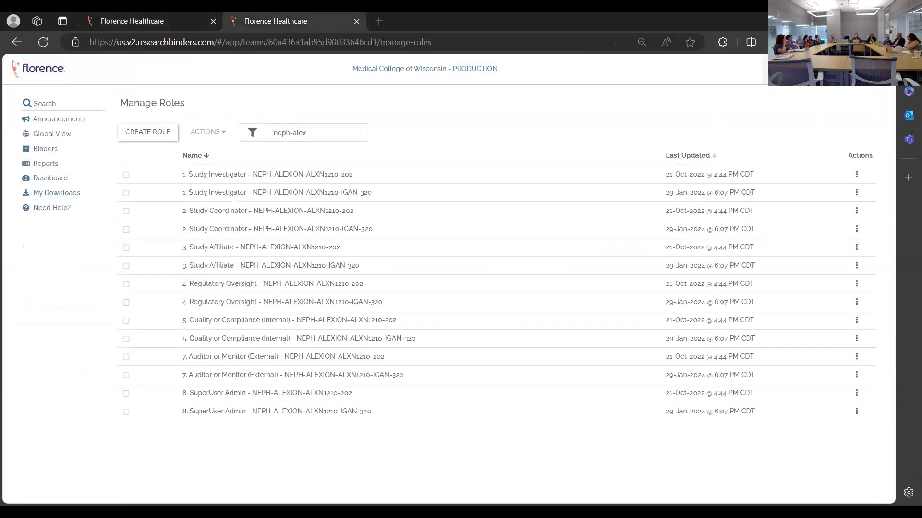
{"action": "left_click", "coordinate": [807, 81]}
{"action": "left_click", "coordinate": [773, 197]}
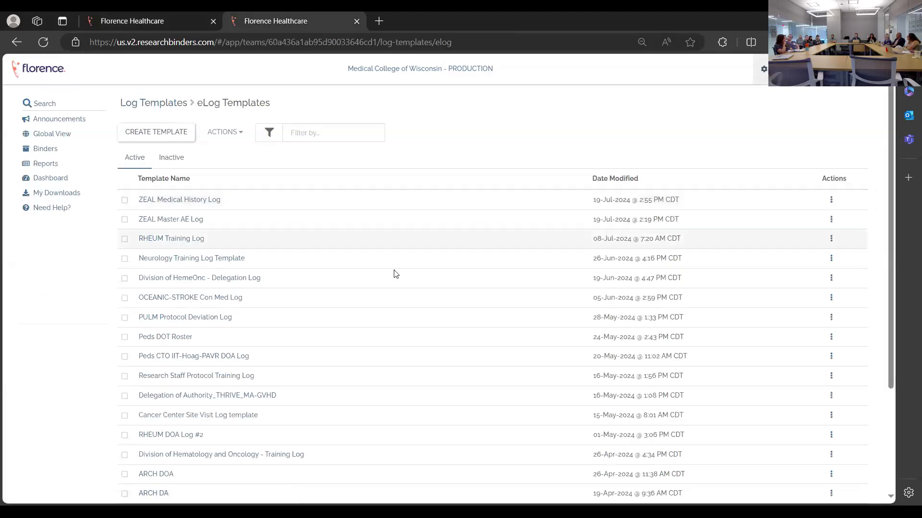
{"action": "scroll", "coordinate": [364, 289], "scroll_direction": "down", "scroll_amount": 1}
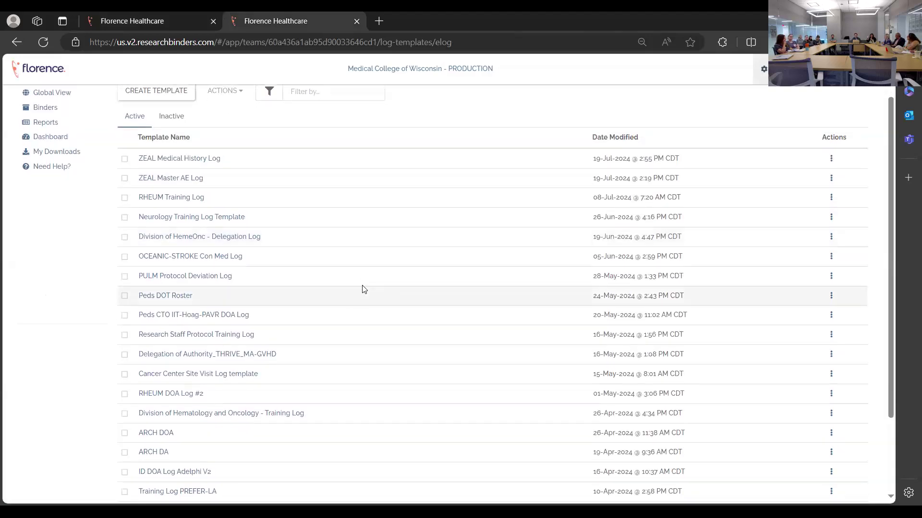
{"action": "scroll", "coordinate": [363, 289], "scroll_direction": "down", "scroll_amount": 3}
{"action": "scroll", "coordinate": [380, 297], "scroll_direction": "up", "scroll_amount": 5}
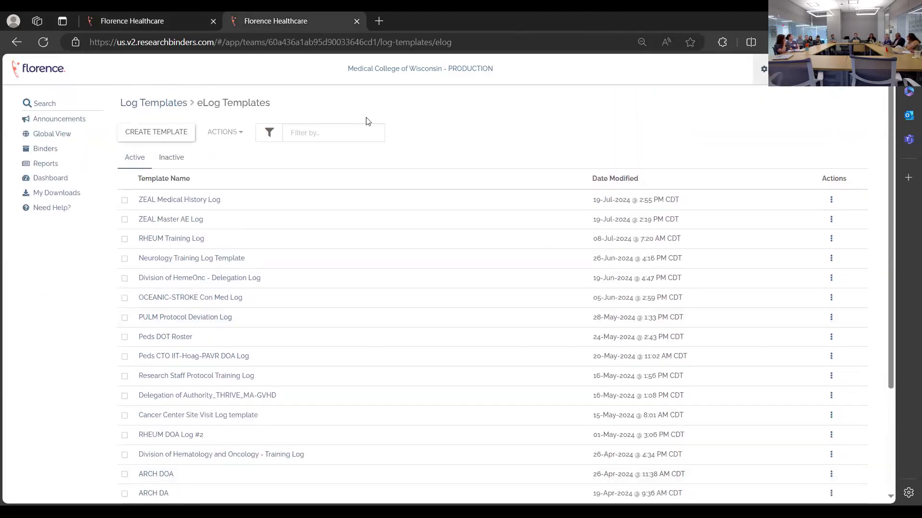
{"action": "scroll", "coordinate": [354, 354], "scroll_direction": "down", "scroll_amount": 3}
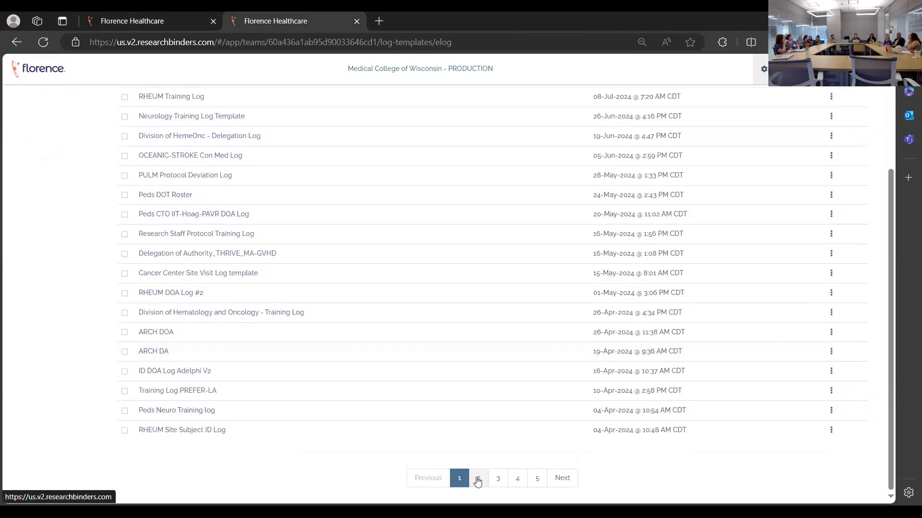
{"action": "scroll", "coordinate": [471, 300], "scroll_direction": "up", "scroll_amount": 4}
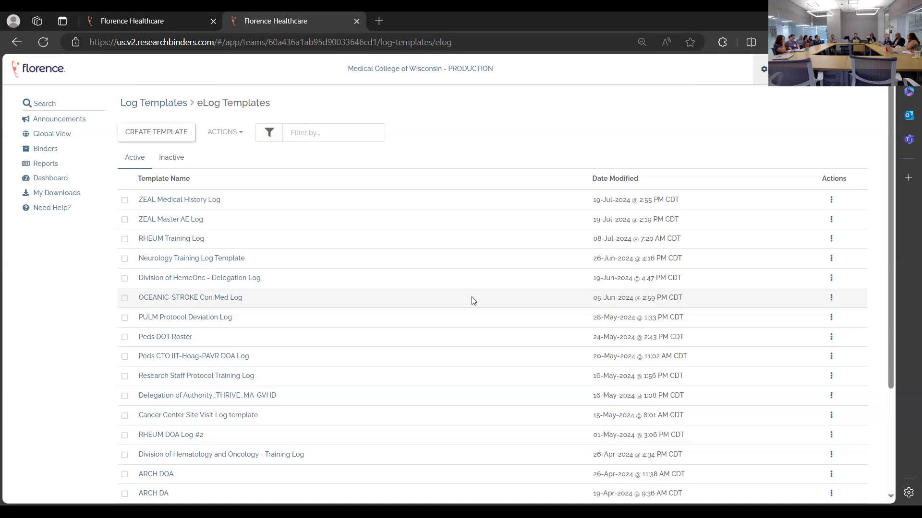
{"action": "left_click", "coordinate": [169, 29]}
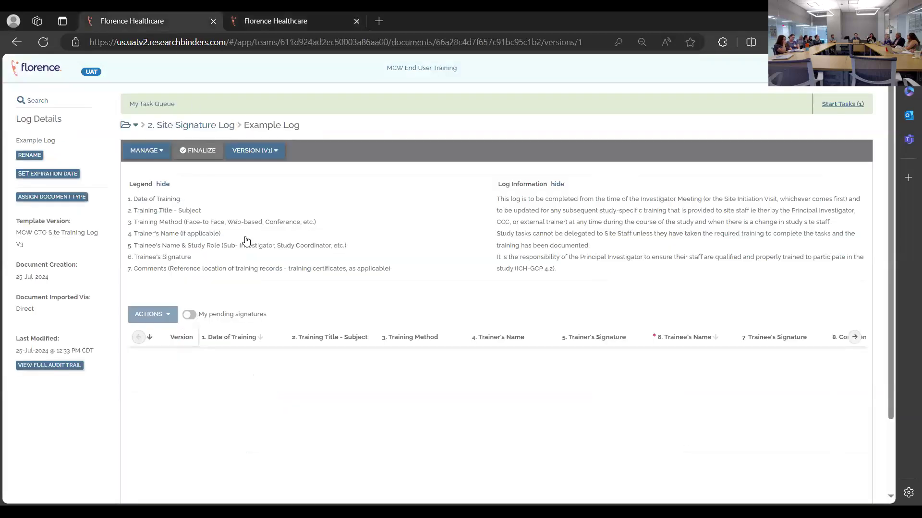
Visit the 2. Site Signature Log folder, return to eLog Templates, and check MCW CTO DOA LOG 2's actions
{"action": "left_click", "coordinate": [182, 131]}
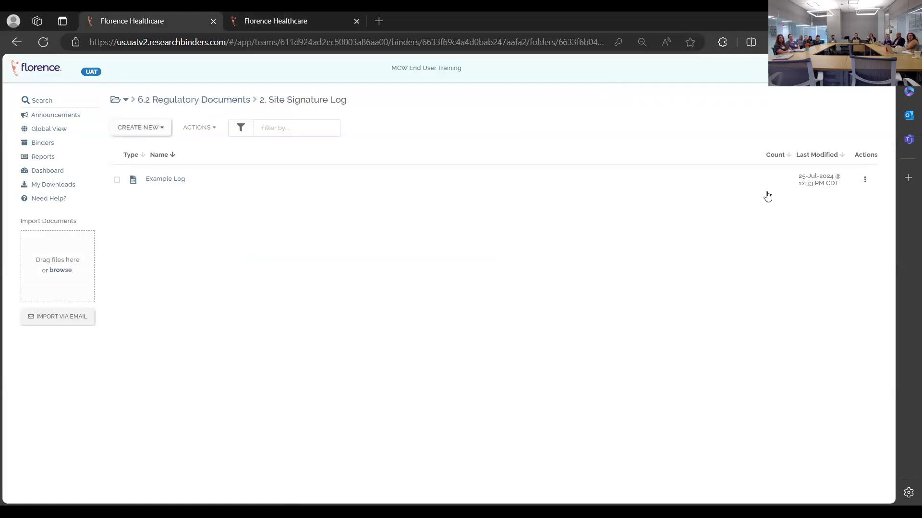
{"action": "key", "text": "alt+Left"}
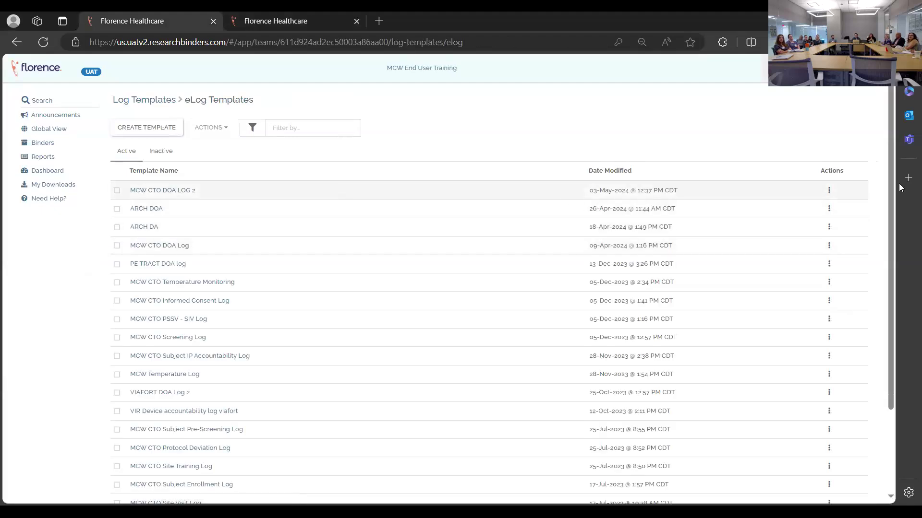
{"action": "left_click", "coordinate": [829, 190]}
{"action": "left_click", "coordinate": [704, 137]}
{"action": "scroll", "coordinate": [421, 224], "scroll_direction": "down", "scroll_amount": 2}
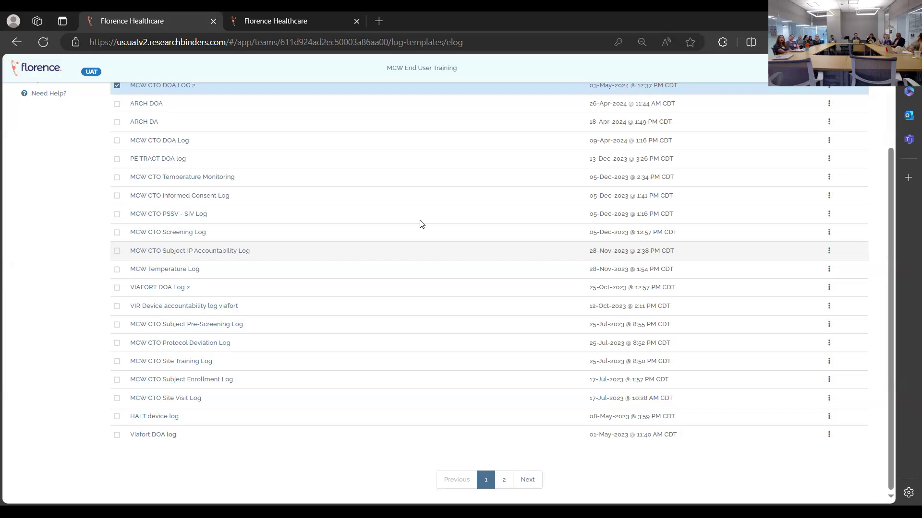
{"action": "scroll", "coordinate": [421, 224], "scroll_direction": "up", "scroll_amount": 3}
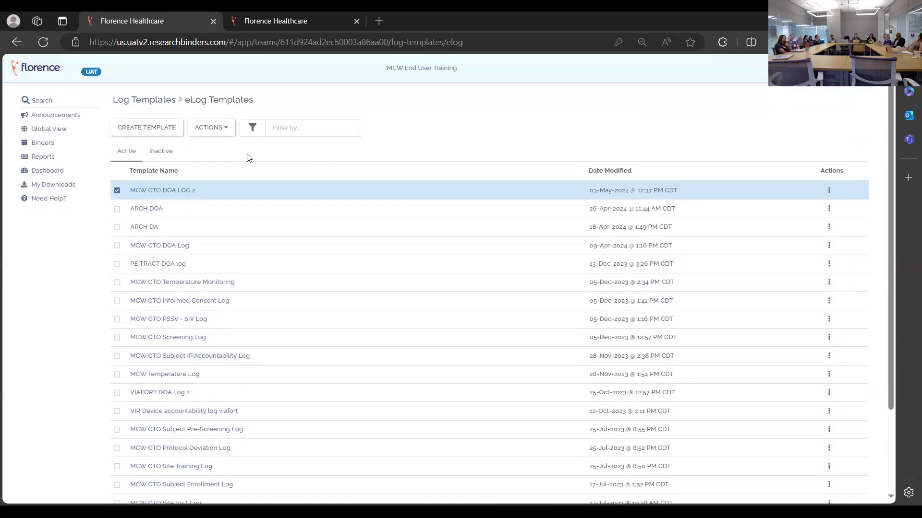
{"action": "left_click", "coordinate": [154, 104]}
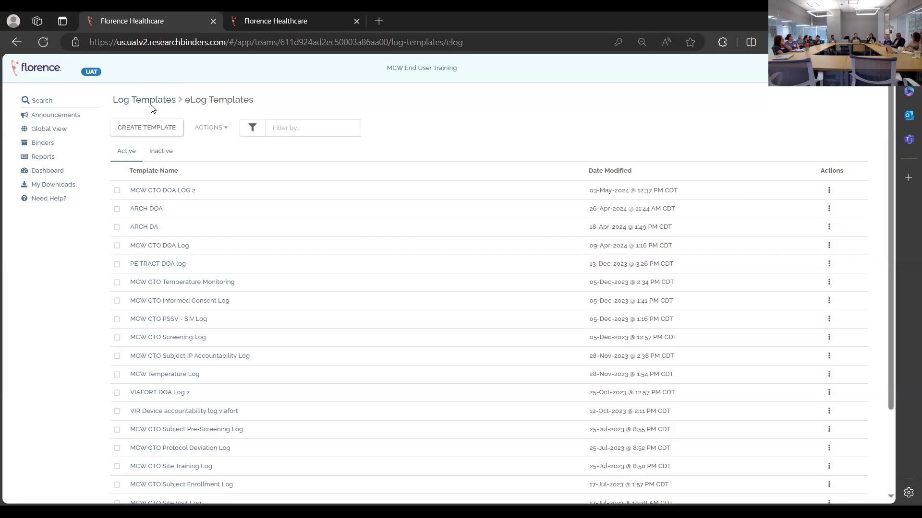
Open the Florence Help Desk via Need Help? and browse Article Categories down to Recommended articles
{"action": "left_click", "coordinate": [57, 203]}
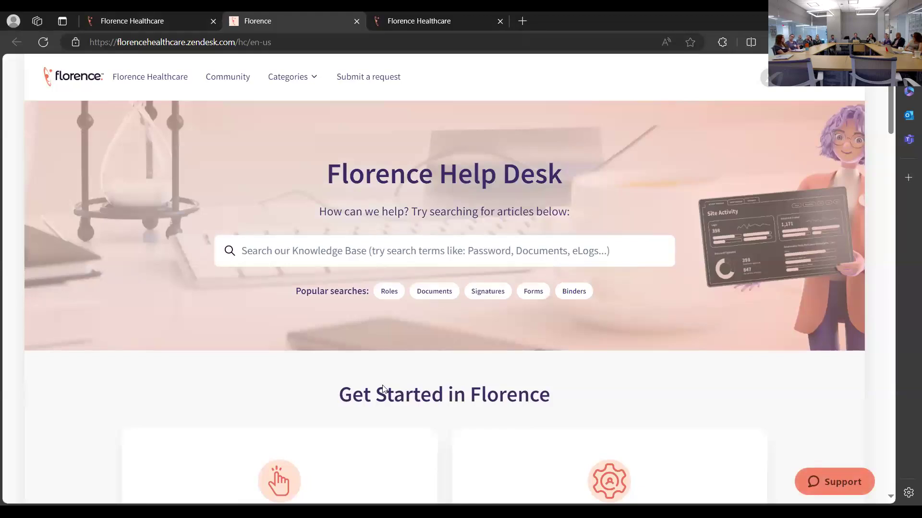
{"action": "scroll", "coordinate": [384, 390], "scroll_direction": "down", "scroll_amount": 1}
{"action": "scroll", "coordinate": [432, 379], "scroll_direction": "down", "scroll_amount": 4}
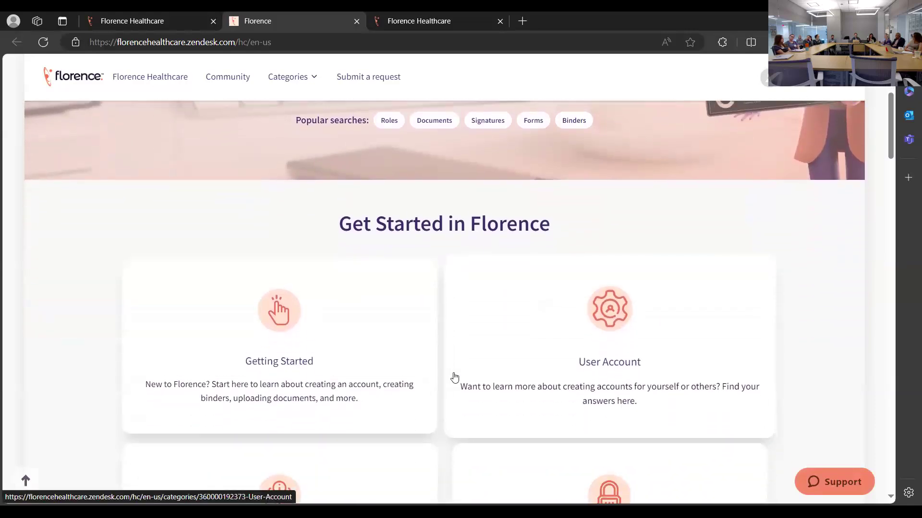
{"action": "scroll", "coordinate": [445, 374], "scroll_direction": "down", "scroll_amount": 3}
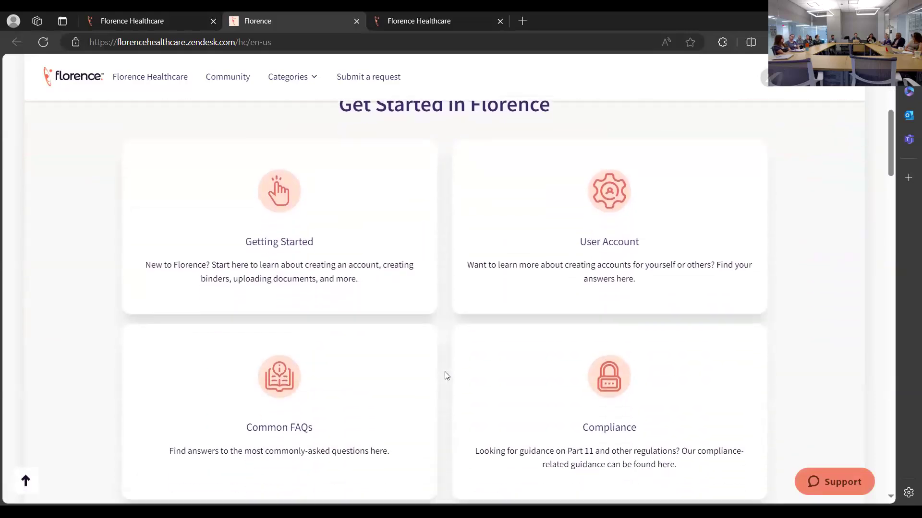
{"action": "scroll", "coordinate": [445, 375], "scroll_direction": "down", "scroll_amount": 2}
{"action": "scroll", "coordinate": [445, 376], "scroll_direction": "down", "scroll_amount": 2}
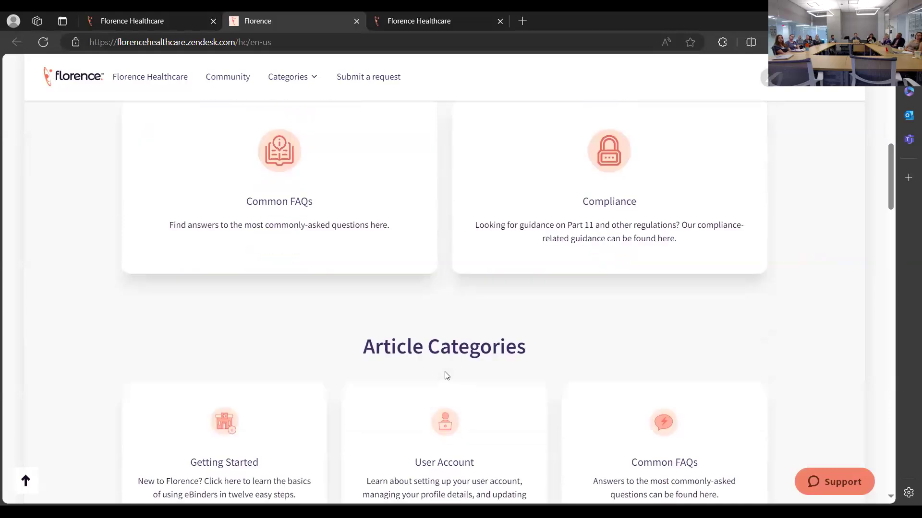
{"action": "scroll", "coordinate": [351, 316], "scroll_direction": "down", "scroll_amount": 1}
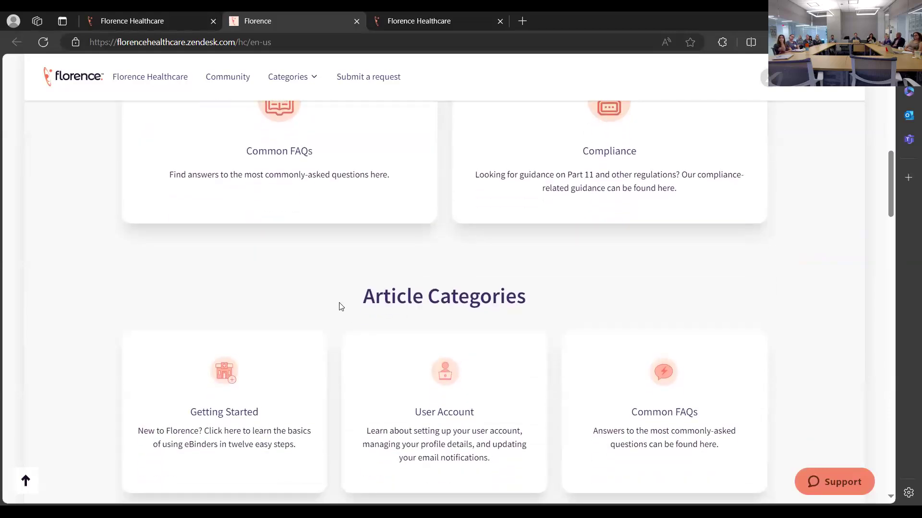
{"action": "scroll", "coordinate": [339, 305], "scroll_direction": "down", "scroll_amount": 2}
{"action": "scroll", "coordinate": [340, 305], "scroll_direction": "down", "scroll_amount": 1}
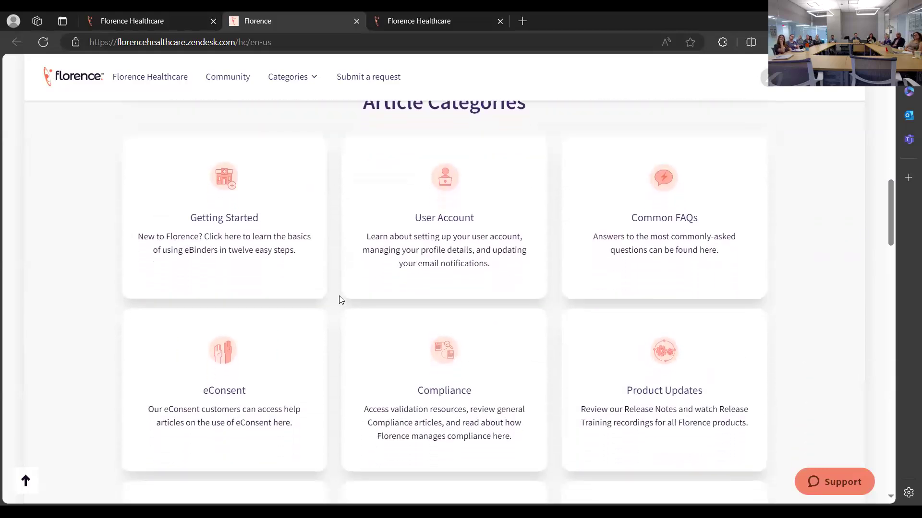
{"action": "scroll", "coordinate": [340, 300], "scroll_direction": "down", "scroll_amount": 2}
{"action": "scroll", "coordinate": [340, 299], "scroll_direction": "down", "scroll_amount": 5}
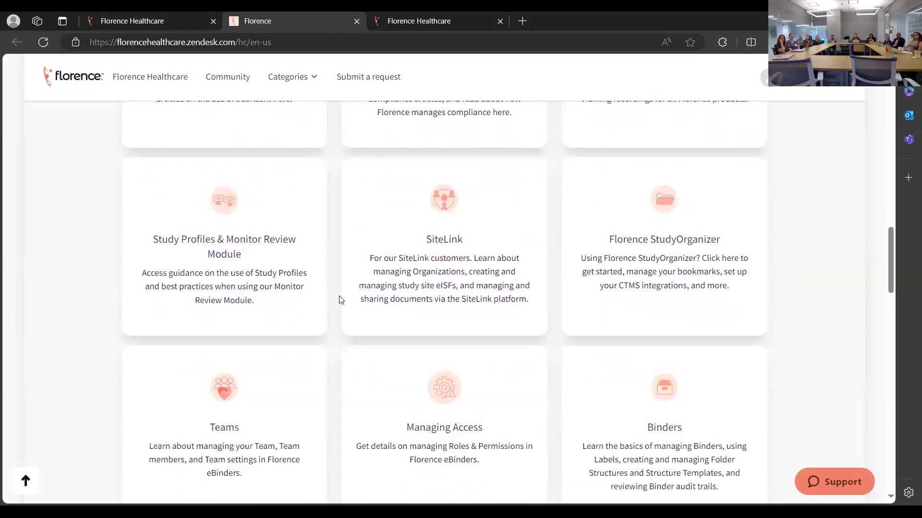
{"action": "scroll", "coordinate": [340, 300], "scroll_direction": "down", "scroll_amount": 2}
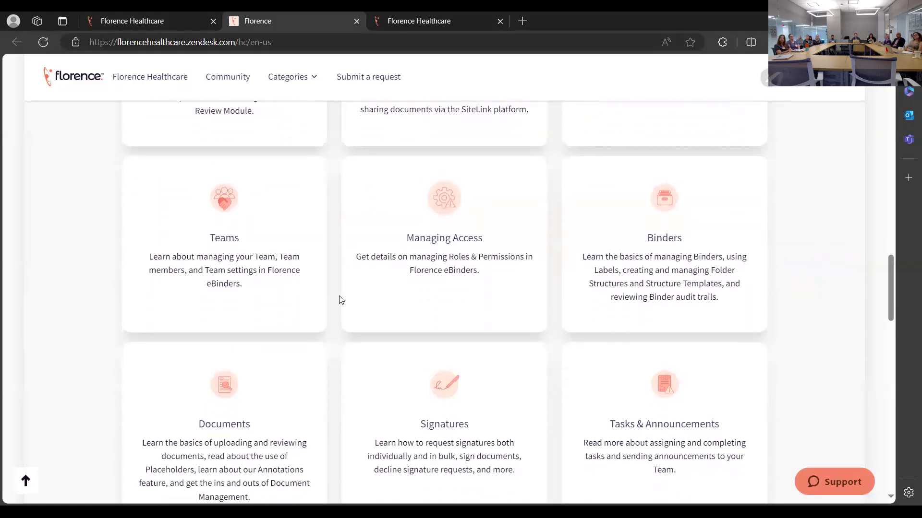
{"action": "scroll", "coordinate": [340, 300], "scroll_direction": "down", "scroll_amount": 1}
{"action": "scroll", "coordinate": [340, 300], "scroll_direction": "down", "scroll_amount": 1}
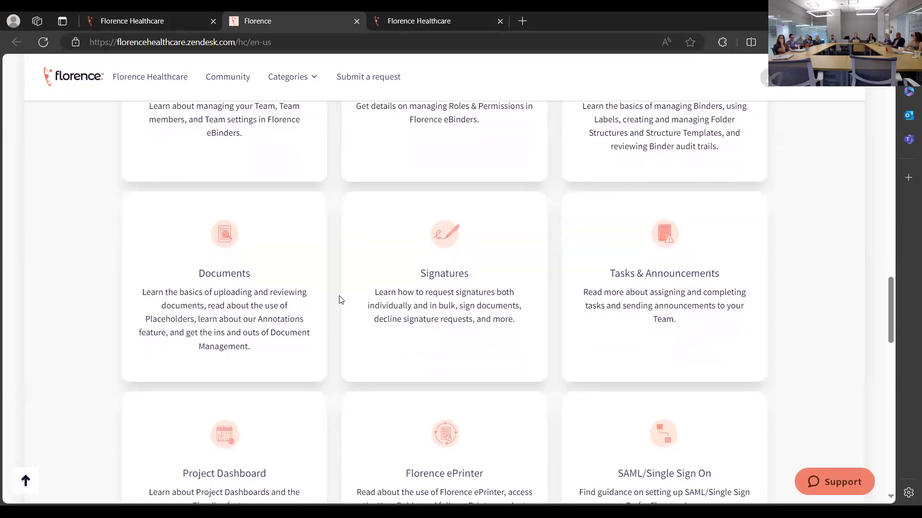
{"action": "scroll", "coordinate": [340, 300], "scroll_direction": "down", "scroll_amount": 1}
{"action": "scroll", "coordinate": [340, 300], "scroll_direction": "down", "scroll_amount": 4}
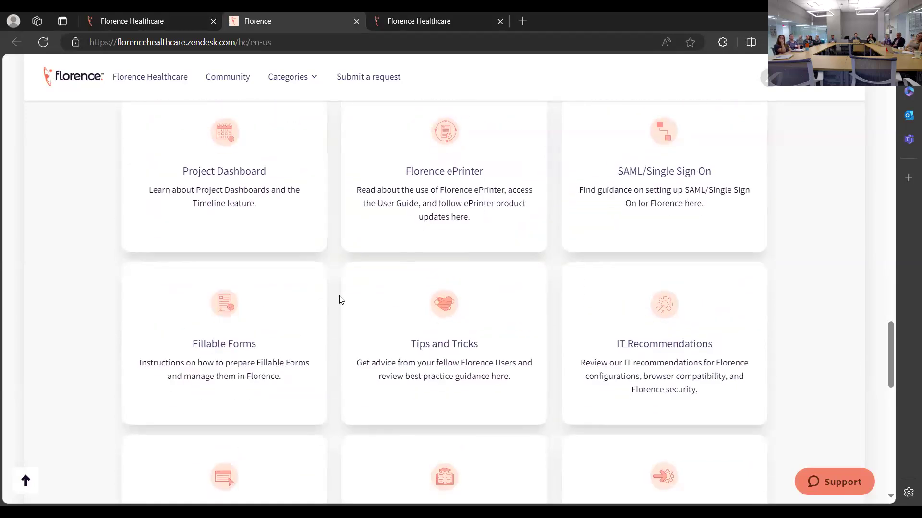
{"action": "scroll", "coordinate": [339, 300], "scroll_direction": "down", "scroll_amount": 5}
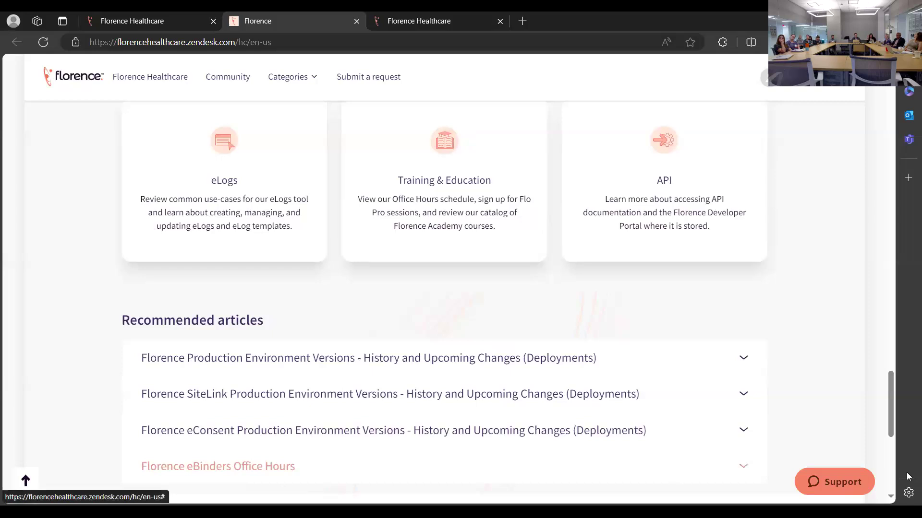
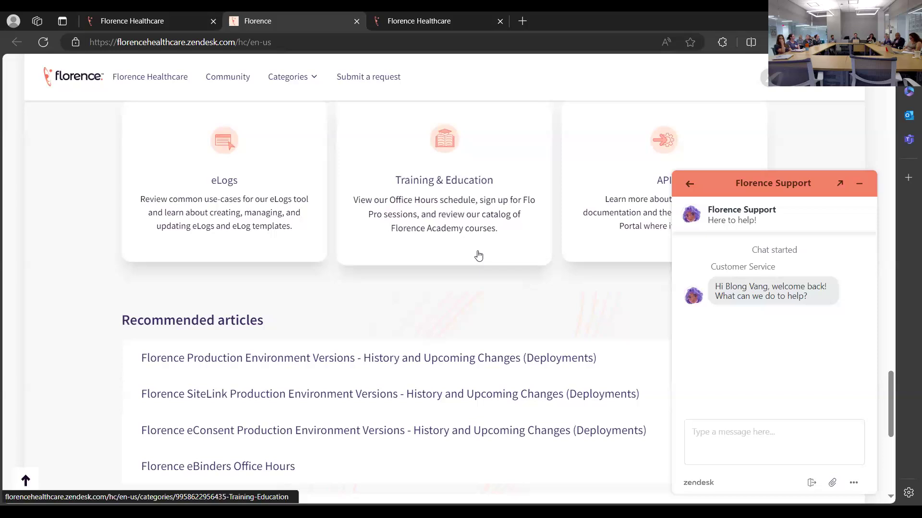
Go to Florence eBinders and open the CTSI CTO (Enrichment Series) binder
{"action": "scroll", "coordinate": [462, 342], "scroll_direction": "down", "scroll_amount": 3}
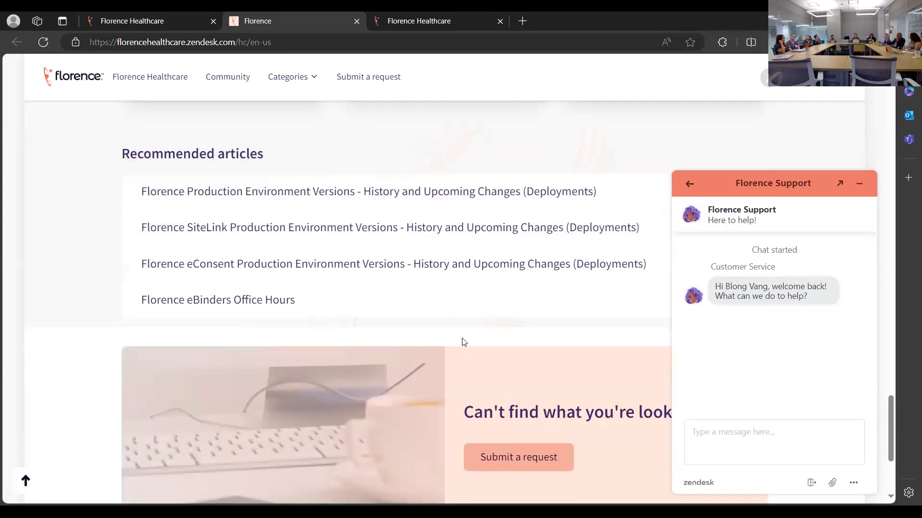
{"action": "scroll", "coordinate": [463, 342], "scroll_direction": "down", "scroll_amount": 4}
{"action": "scroll", "coordinate": [464, 342], "scroll_direction": "up", "scroll_amount": 1}
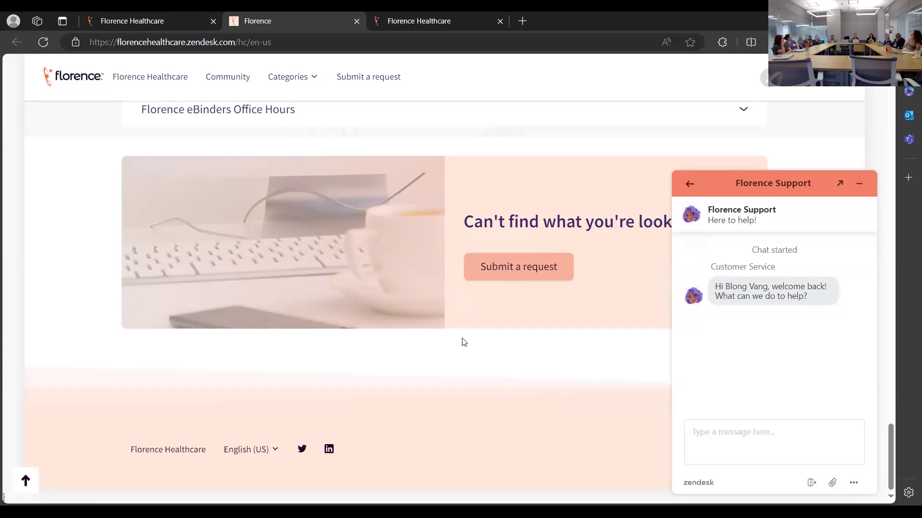
{"action": "scroll", "coordinate": [464, 342], "scroll_direction": "up", "scroll_amount": 2}
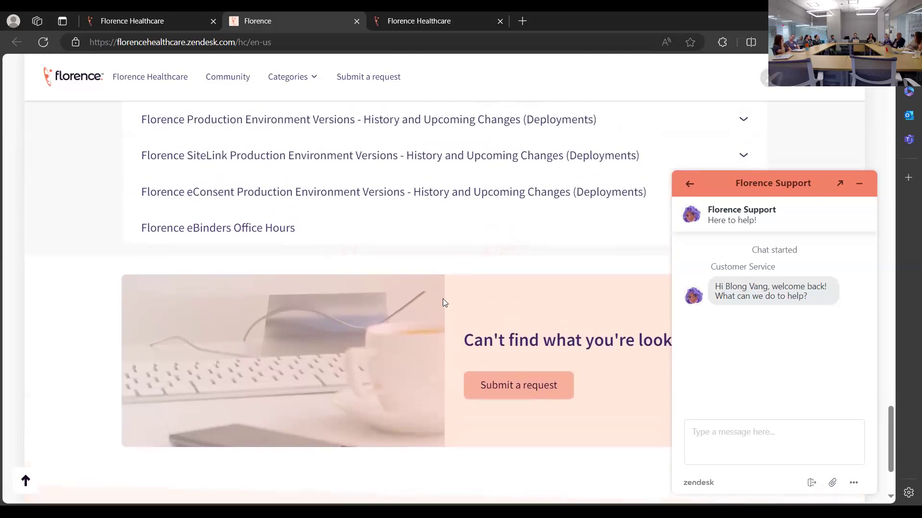
{"action": "scroll", "coordinate": [444, 303], "scroll_direction": "up", "scroll_amount": 1}
{"action": "scroll", "coordinate": [444, 303], "scroll_direction": "up", "scroll_amount": 5}
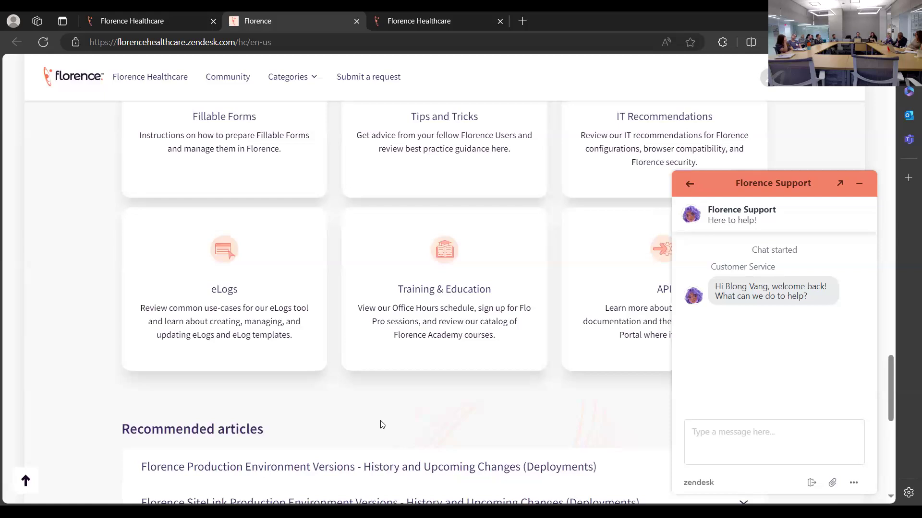
{"action": "scroll", "coordinate": [381, 424], "scroll_direction": "up", "scroll_amount": 3}
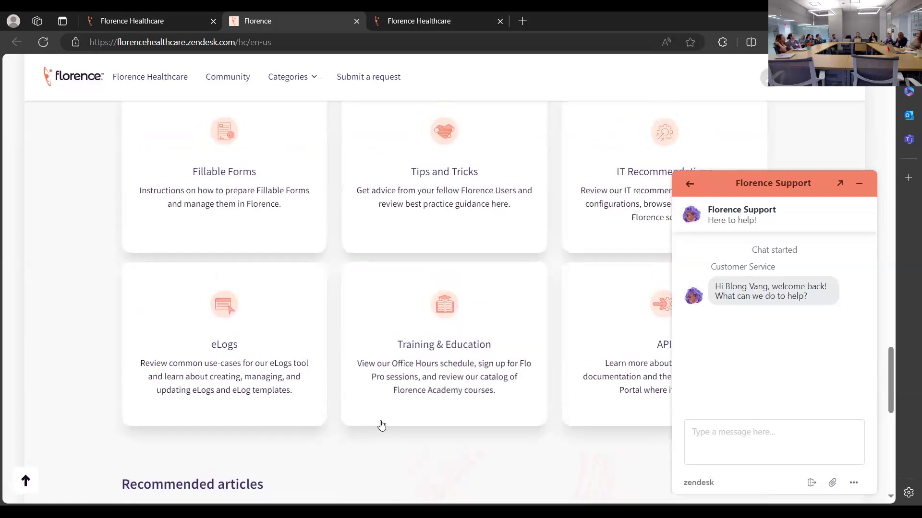
{"action": "left_click", "coordinate": [142, 21]}
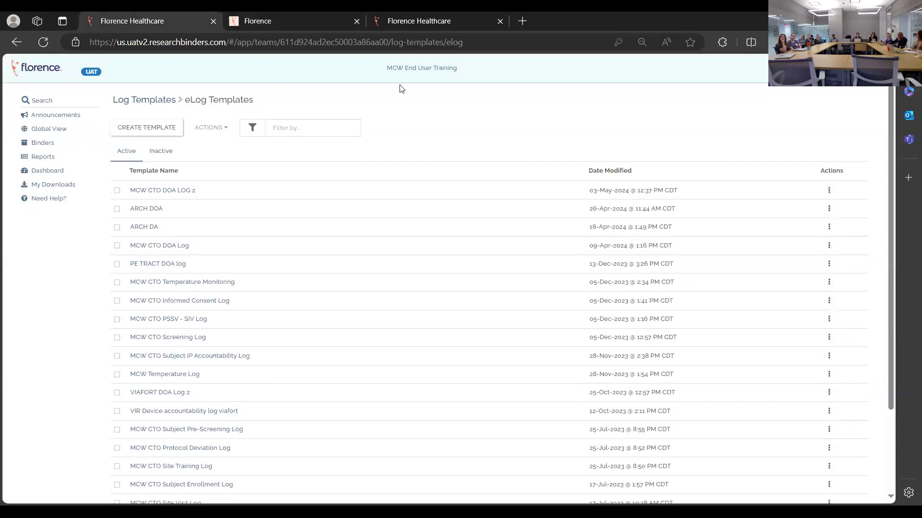
{"action": "left_click", "coordinate": [422, 72]}
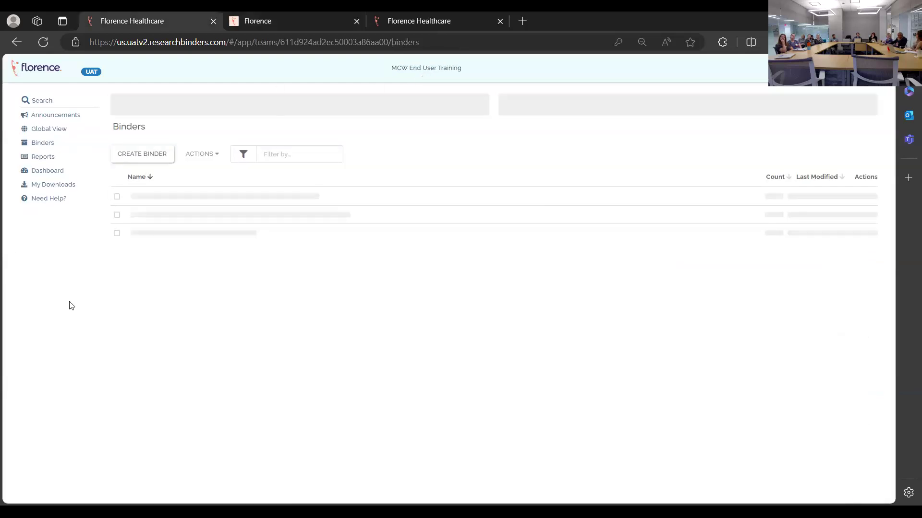
{"action": "scroll", "coordinate": [228, 336], "scroll_direction": "down", "scroll_amount": 2}
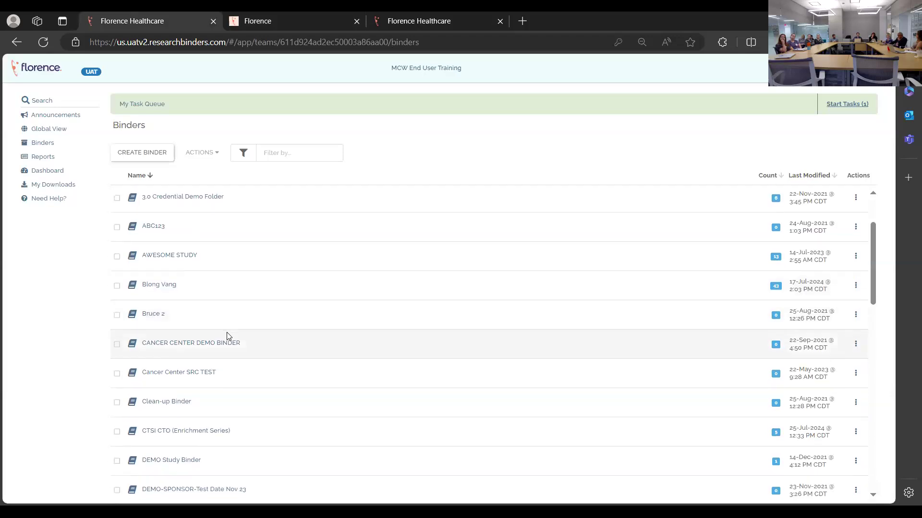
{"action": "left_click", "coordinate": [206, 432]}
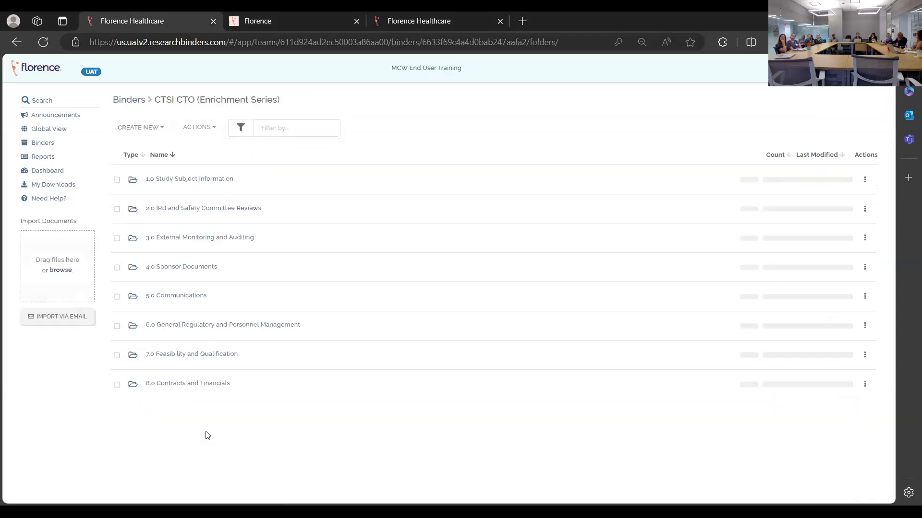
Open Clinical Trial Protocol_EXAMPLE from 4.0 Sponsor Documents › 4.1 Protocols › 1. Sponsor Protocol
{"action": "left_click", "coordinate": [181, 181]}
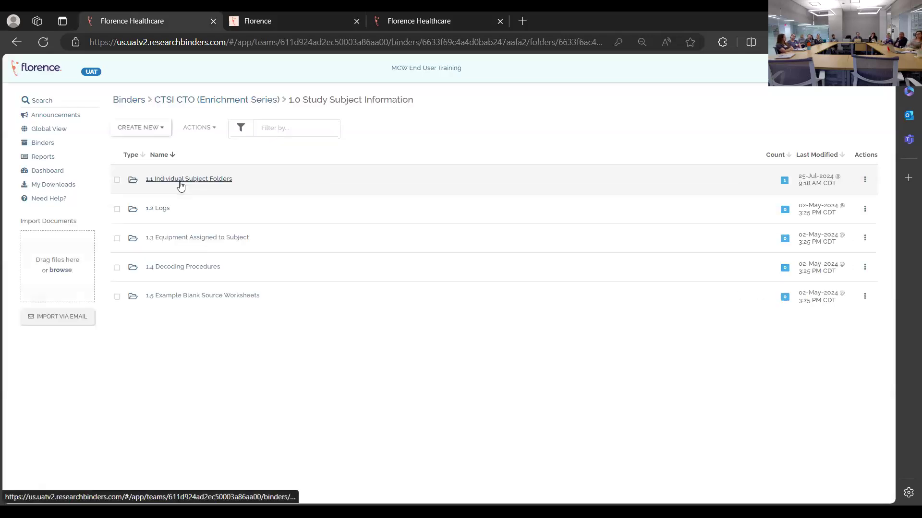
{"action": "left_click", "coordinate": [222, 100]}
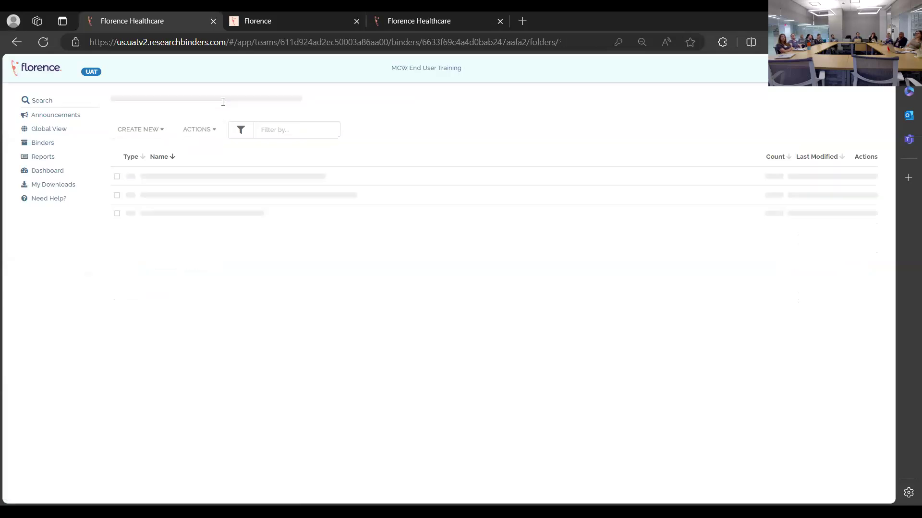
{"action": "left_click", "coordinate": [199, 269]}
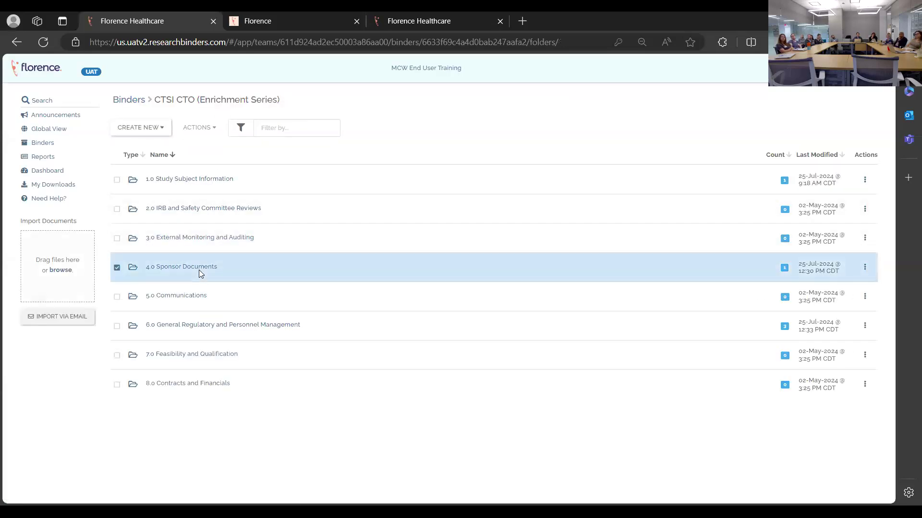
{"action": "left_click", "coordinate": [196, 267]}
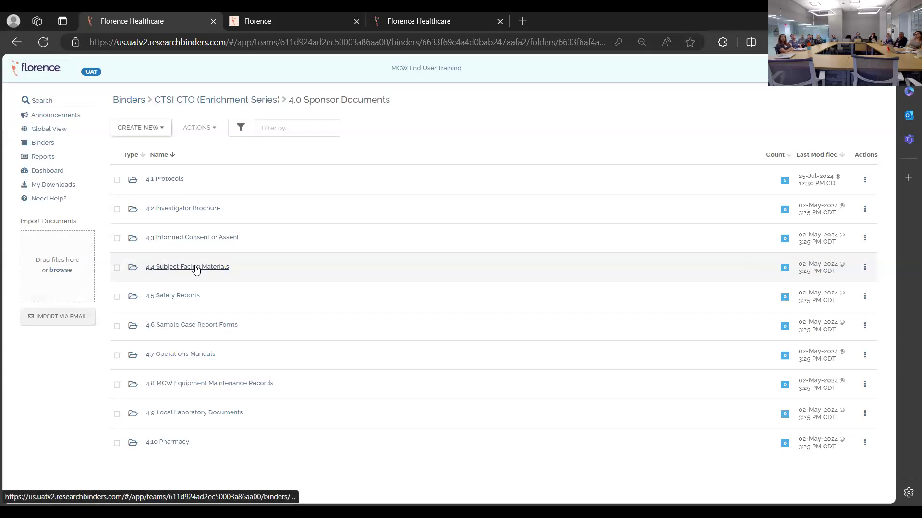
{"action": "left_click", "coordinate": [182, 177]}
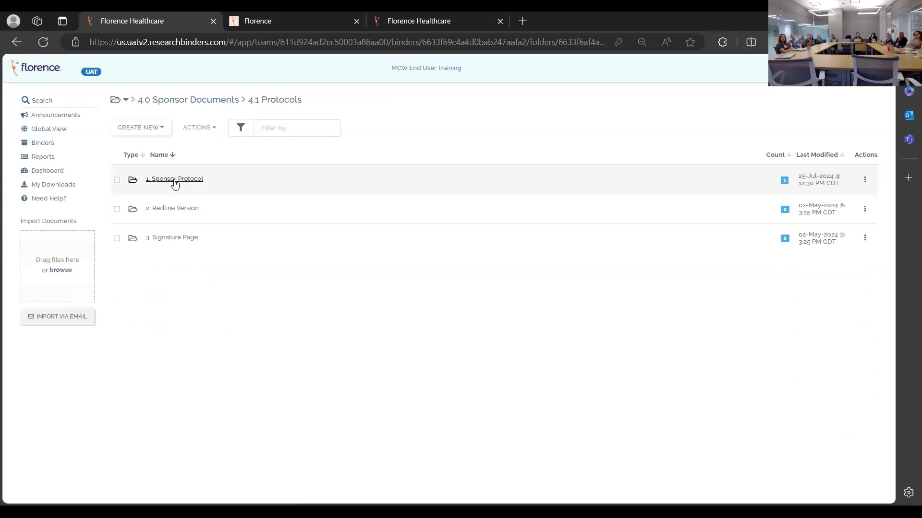
{"action": "left_click", "coordinate": [191, 185]}
{"action": "left_click", "coordinate": [190, 183]}
{"action": "left_click", "coordinate": [204, 183]}
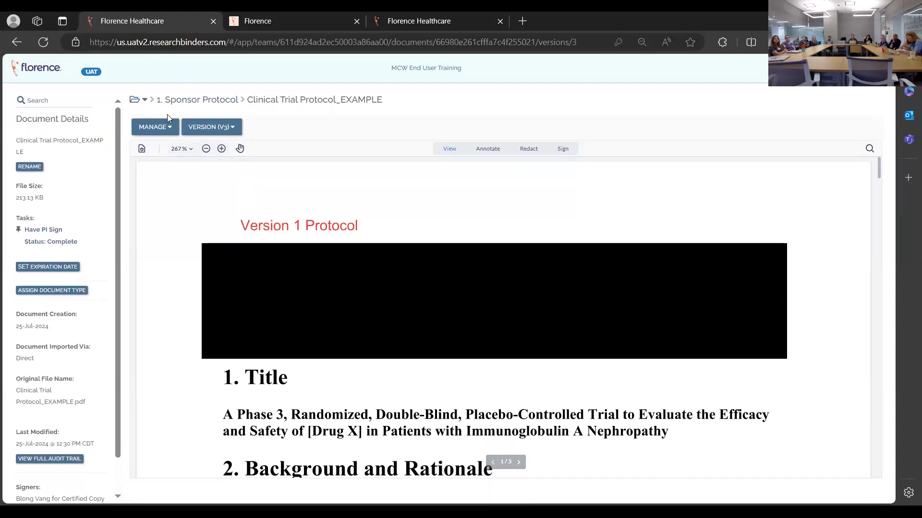
Start a new-version upload of Clinical Trial Protocol_EXAMPLE from the V3 version menu
{"action": "left_click", "coordinate": [156, 126]}
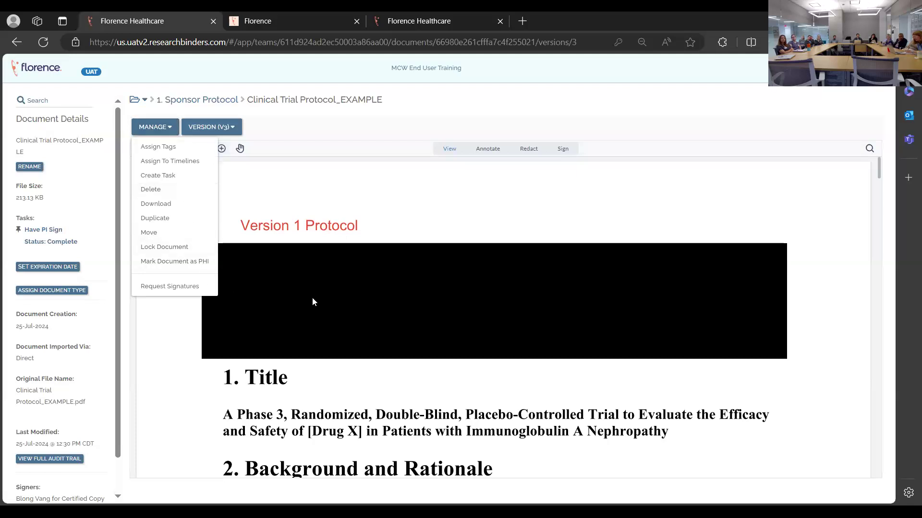
{"action": "left_click", "coordinate": [212, 129]}
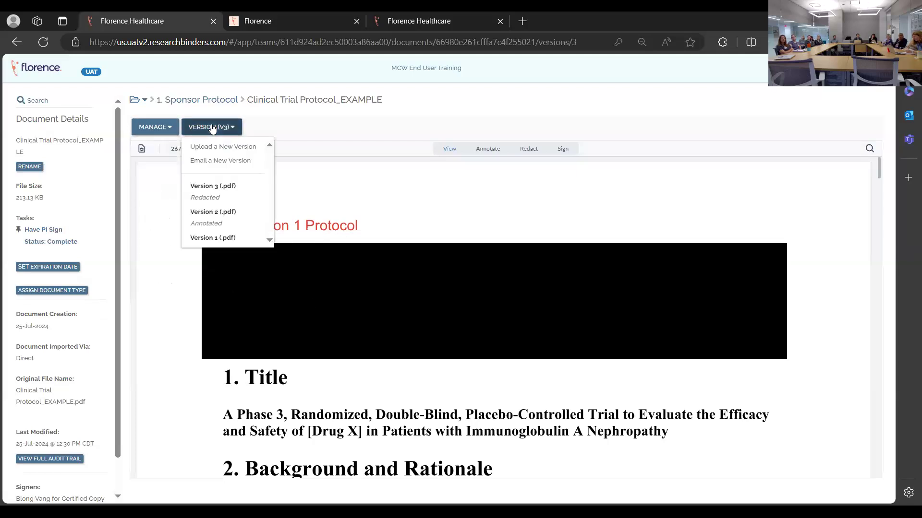
{"action": "left_click", "coordinate": [223, 148]}
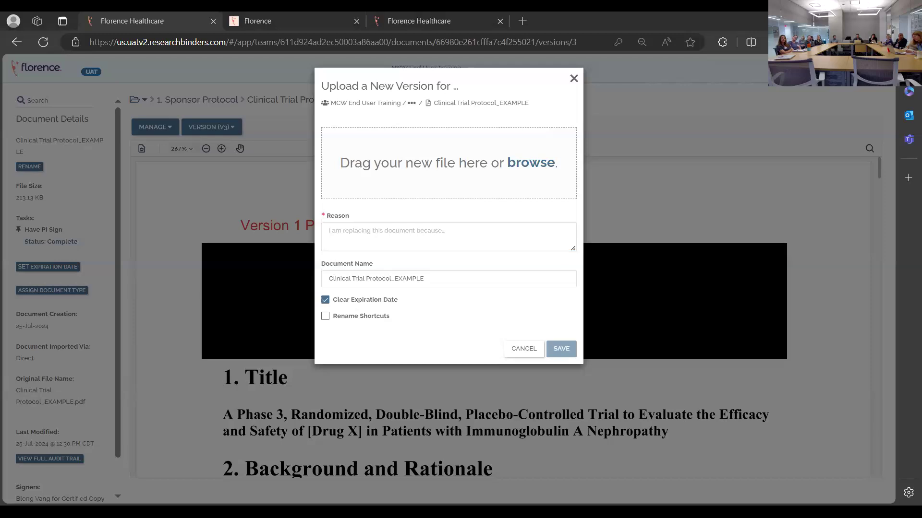
Save the new protocol version with the reason 'Amendment'
{"action": "left_click", "coordinate": [440, 252]}
{"action": "type", "text": "Amendment"}
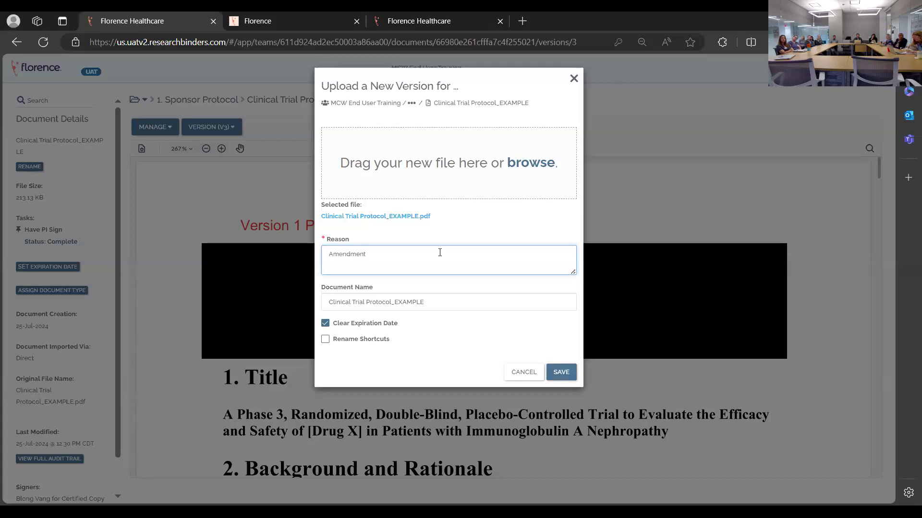
{"action": "left_click", "coordinate": [561, 372]}
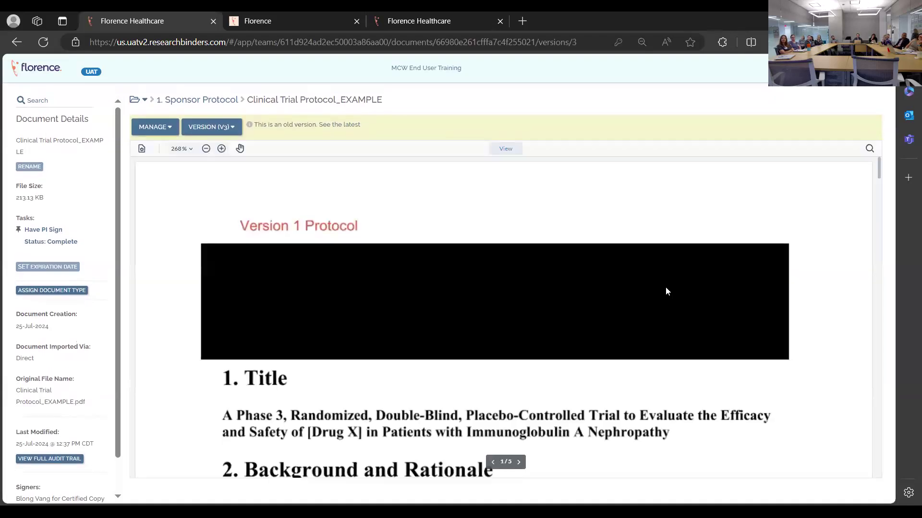
View the latest protocol version, then climb the breadcrumbs back to the CTSI CTO binder root
{"action": "scroll", "coordinate": [719, 301], "scroll_direction": "down", "scroll_amount": 1}
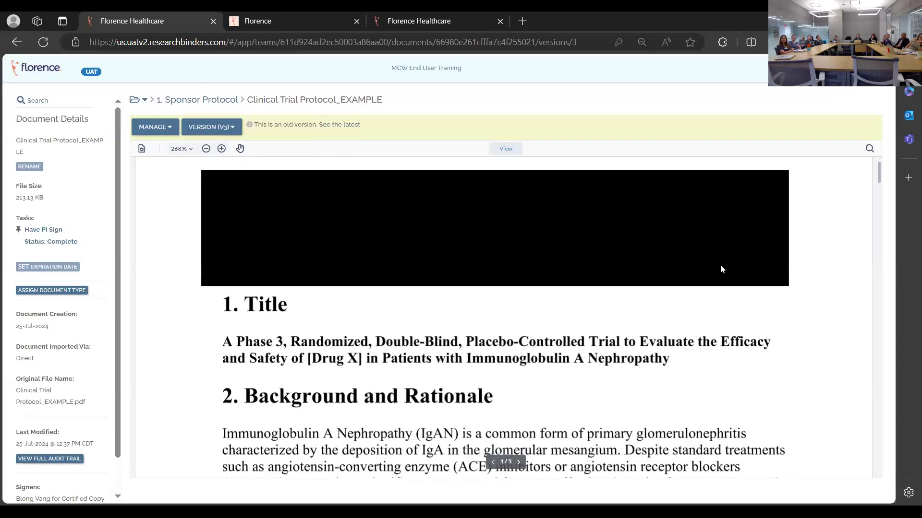
{"action": "scroll", "coordinate": [720, 265], "scroll_direction": "up", "scroll_amount": 1}
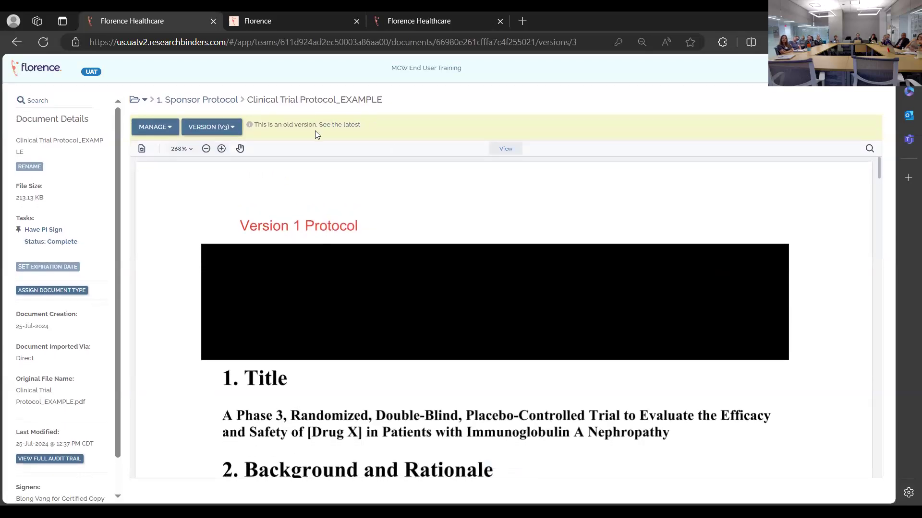
{"action": "left_click", "coordinate": [346, 126]}
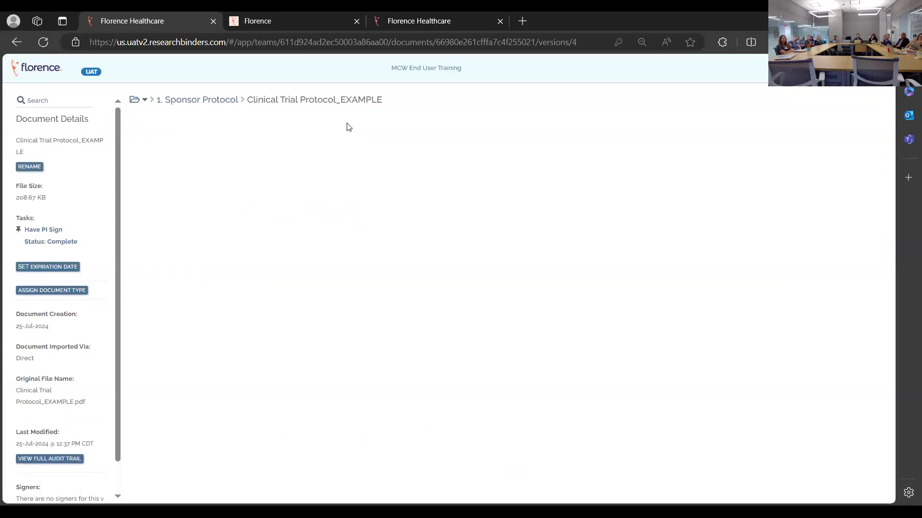
{"action": "left_click", "coordinate": [206, 99]}
{"action": "left_click", "coordinate": [172, 101]}
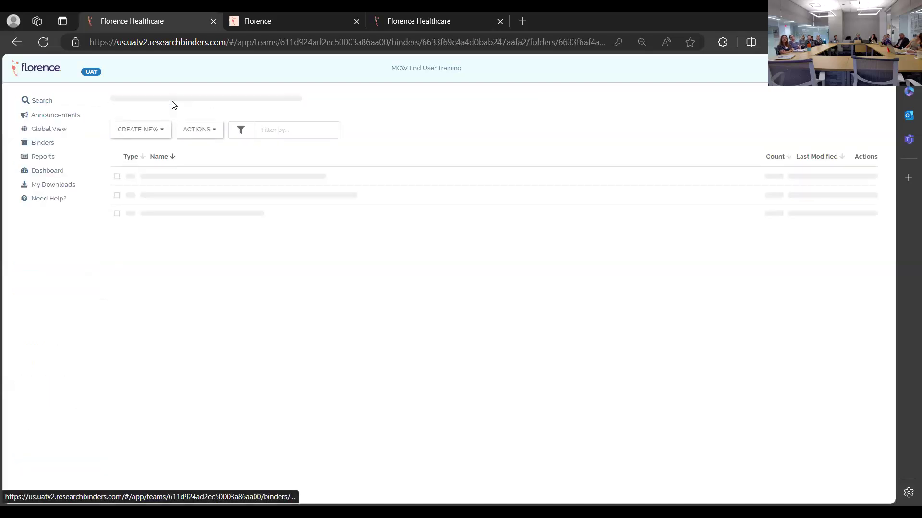
{"action": "left_click", "coordinate": [173, 101]}
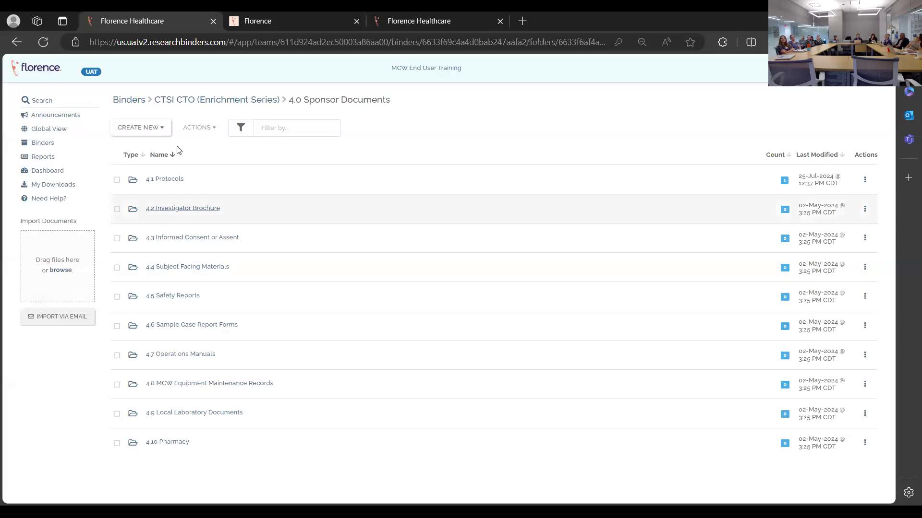
{"action": "left_click", "coordinate": [197, 99]}
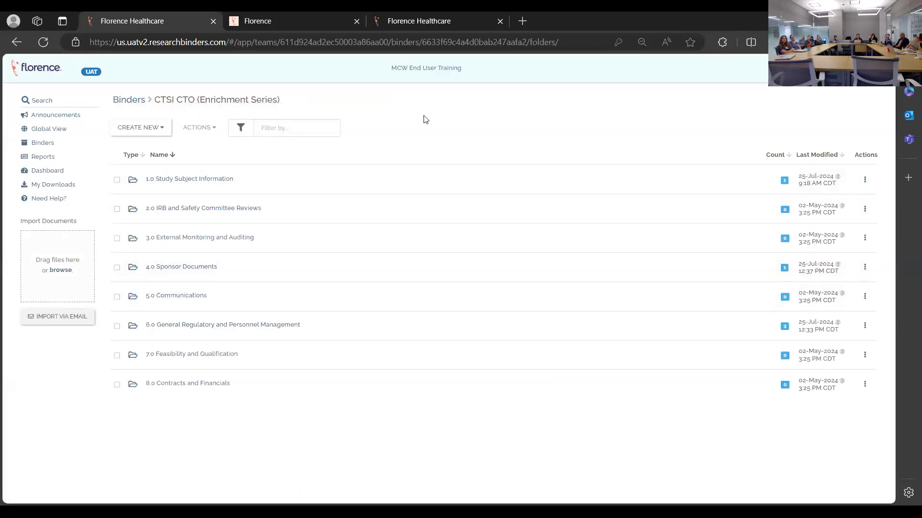
Open 6.0 General Regulatory › 6.4 Staff Qualifications & Training › 5. Study Staff Credentialing and list new-item options
{"action": "left_click", "coordinate": [203, 326]}
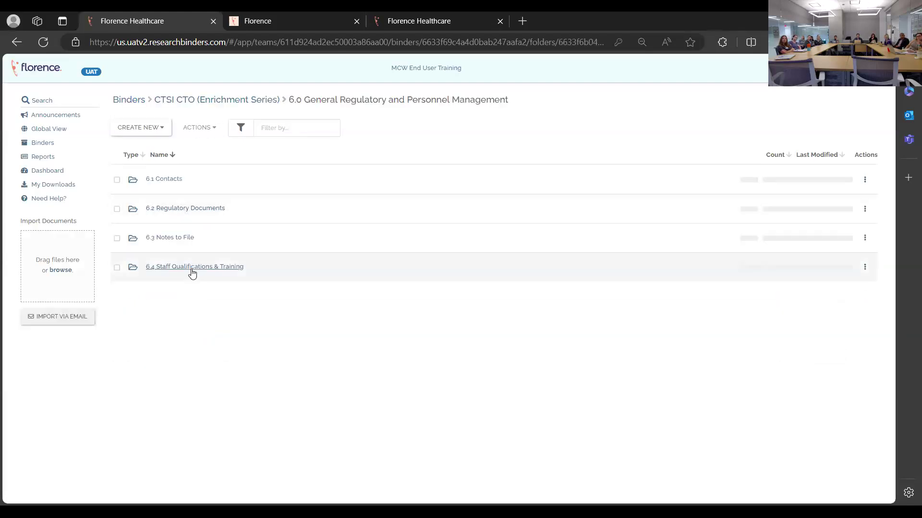
{"action": "left_click", "coordinate": [192, 271]}
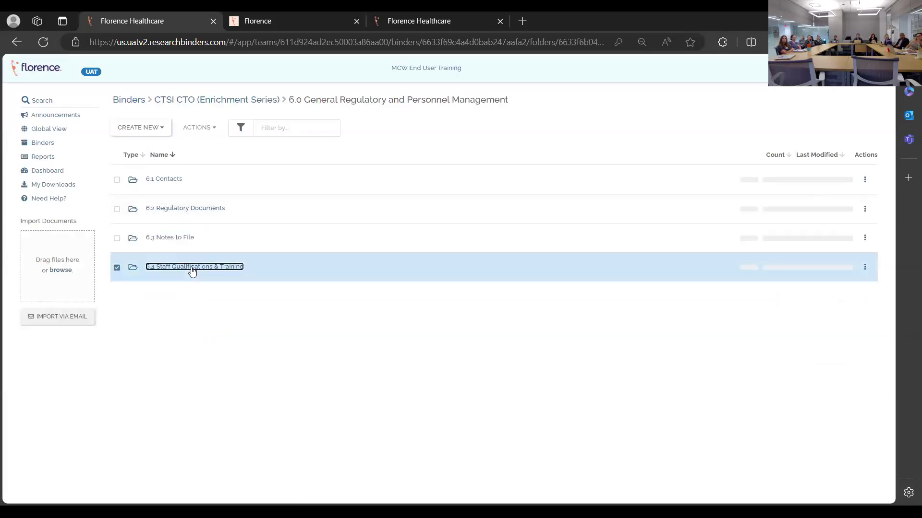
{"action": "left_click", "coordinate": [217, 268]}
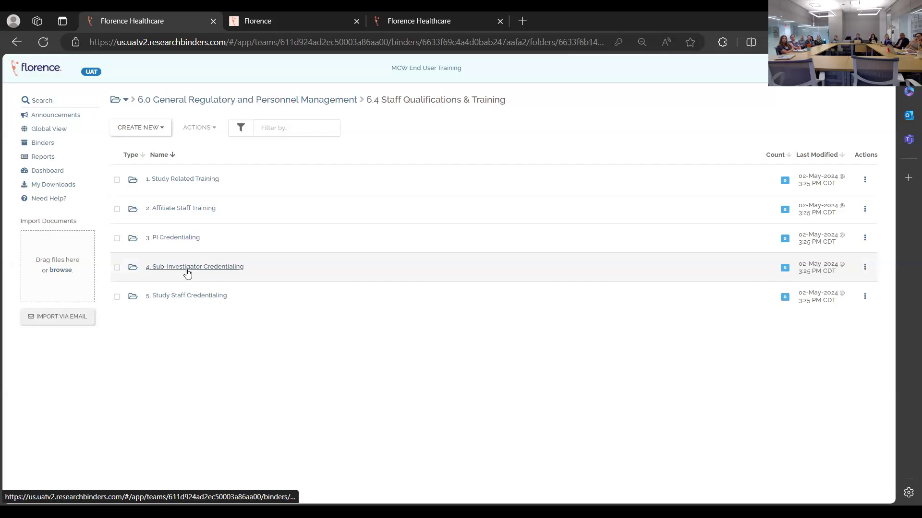
{"action": "left_click", "coordinate": [195, 296]}
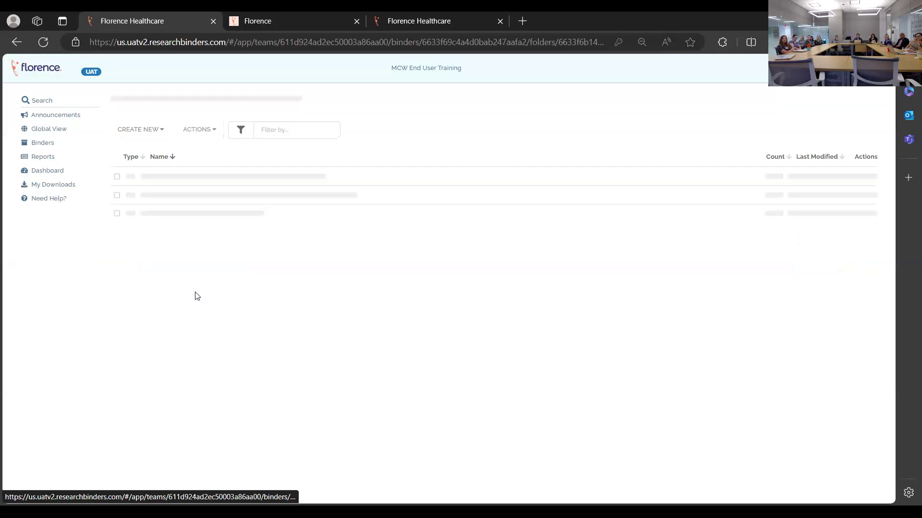
{"action": "left_click", "coordinate": [142, 129]}
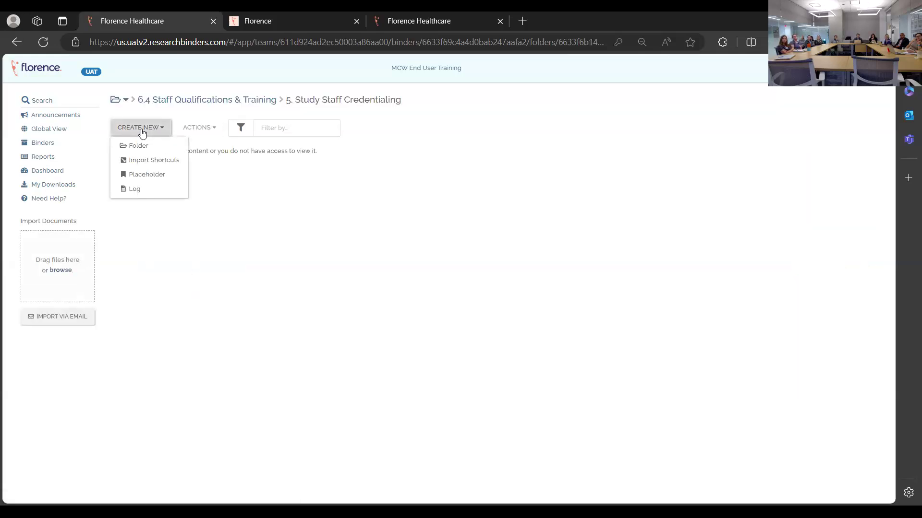
Import only Vang2024_CV from the Florence Enrichment series folder as a shortcut here
{"action": "left_click", "coordinate": [168, 160]}
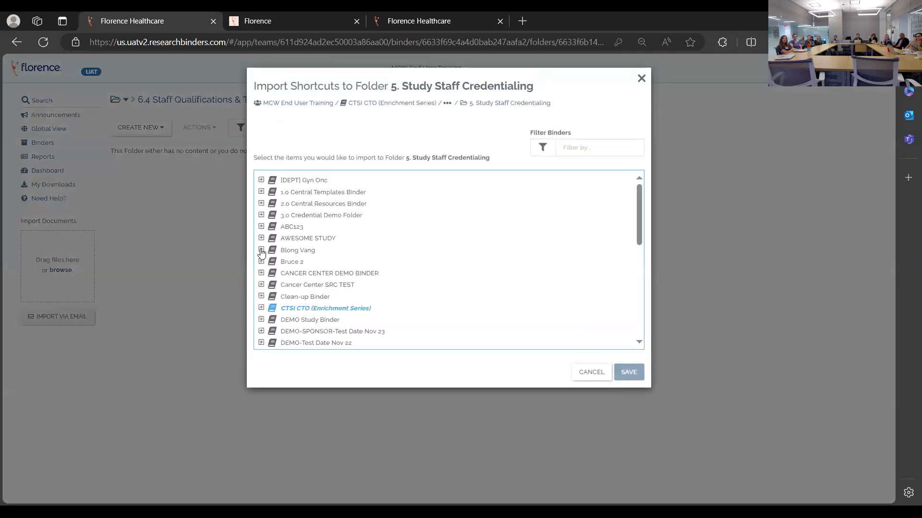
{"action": "left_click", "coordinate": [589, 375]}
{"action": "left_click", "coordinate": [142, 129]}
{"action": "left_click", "coordinate": [148, 160]}
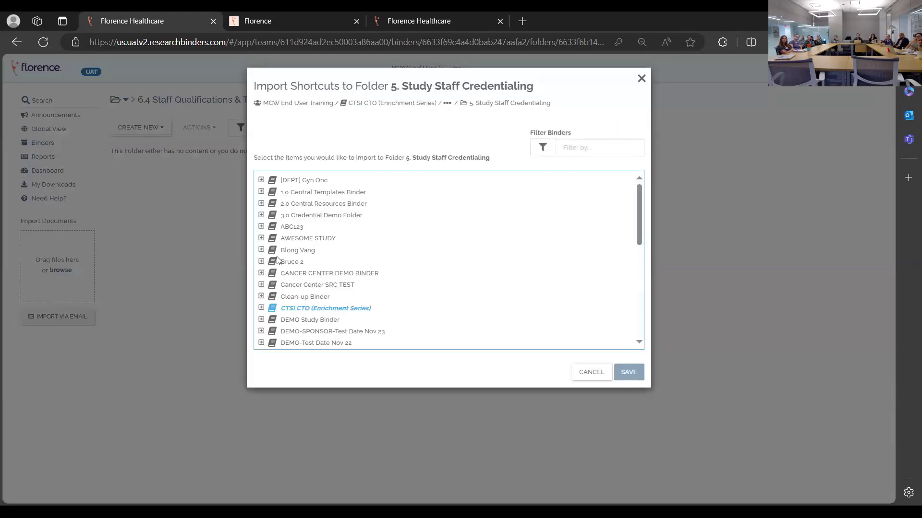
{"action": "left_click", "coordinate": [261, 250]}
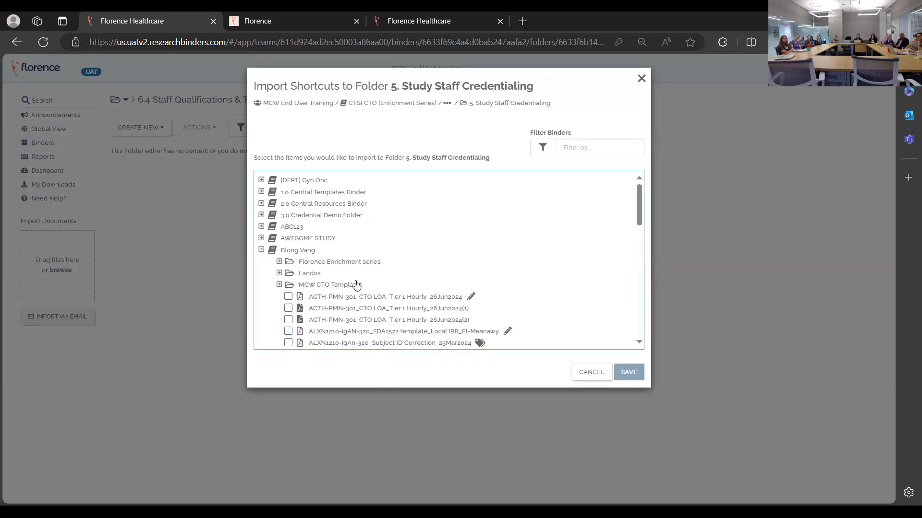
{"action": "scroll", "coordinate": [356, 284], "scroll_direction": "down", "scroll_amount": 2}
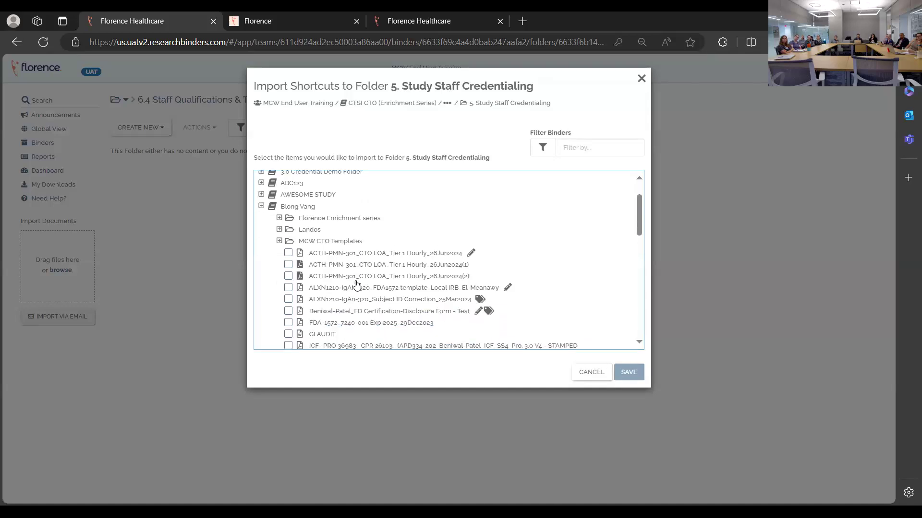
{"action": "left_click", "coordinate": [279, 212]}
{"action": "left_click", "coordinate": [305, 224]}
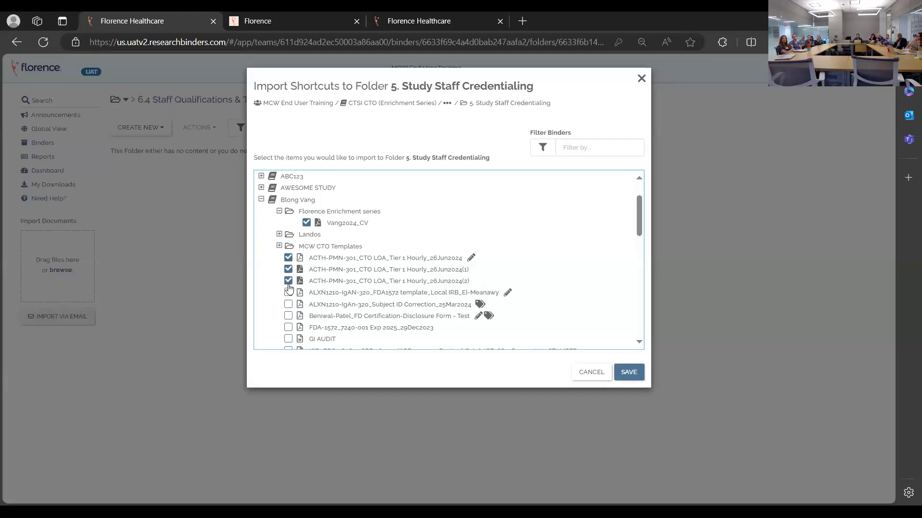
{"action": "left_click", "coordinate": [288, 265]}
{"action": "scroll", "coordinate": [386, 229], "scroll_direction": "down", "scroll_amount": 1}
{"action": "scroll", "coordinate": [389, 234], "scroll_direction": "up", "scroll_amount": 1}
{"action": "left_click", "coordinate": [635, 376]}
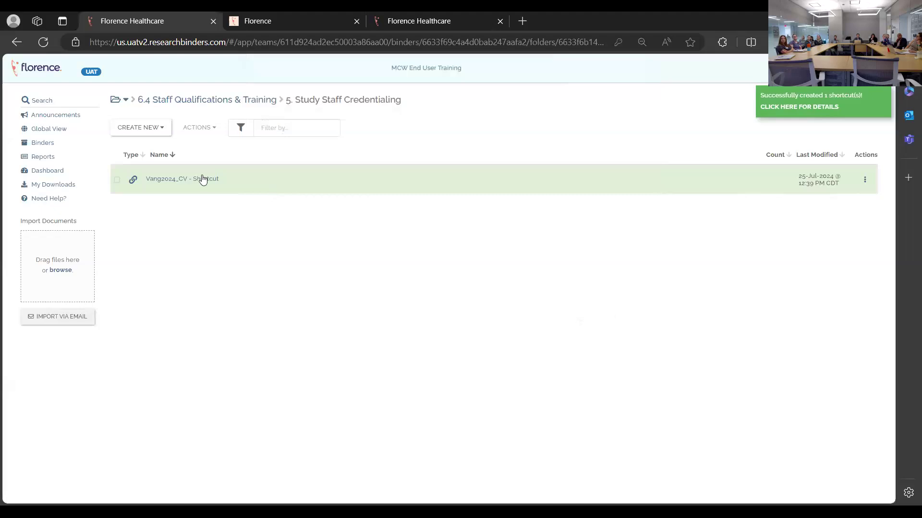
Open the new shortcut, then the original Vang2024_CV in its binder's Florence Enrichment series folder
{"action": "left_click", "coordinate": [204, 180]}
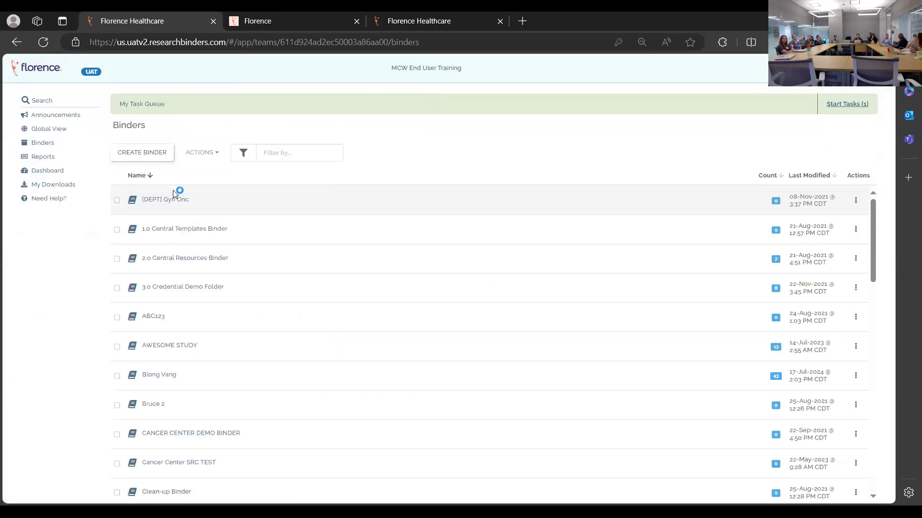
{"action": "left_click", "coordinate": [166, 310]}
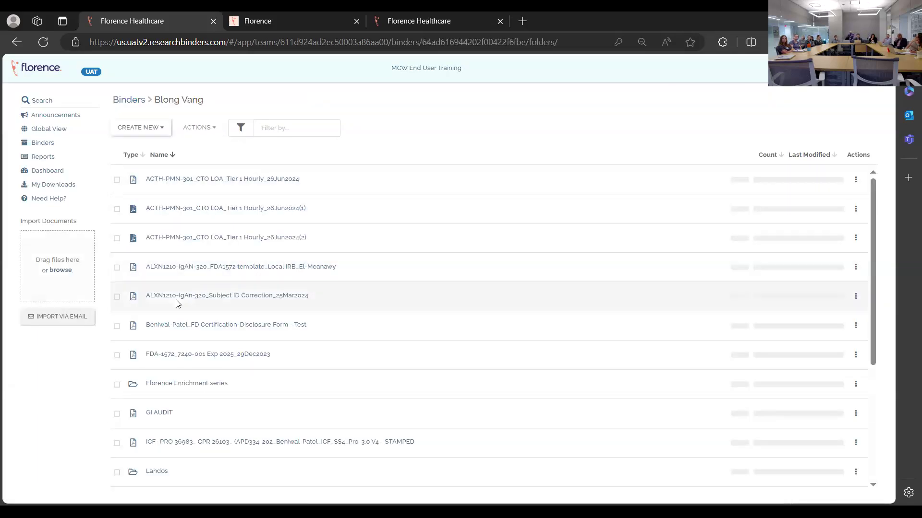
{"action": "scroll", "coordinate": [177, 304], "scroll_direction": "down", "scroll_amount": 3}
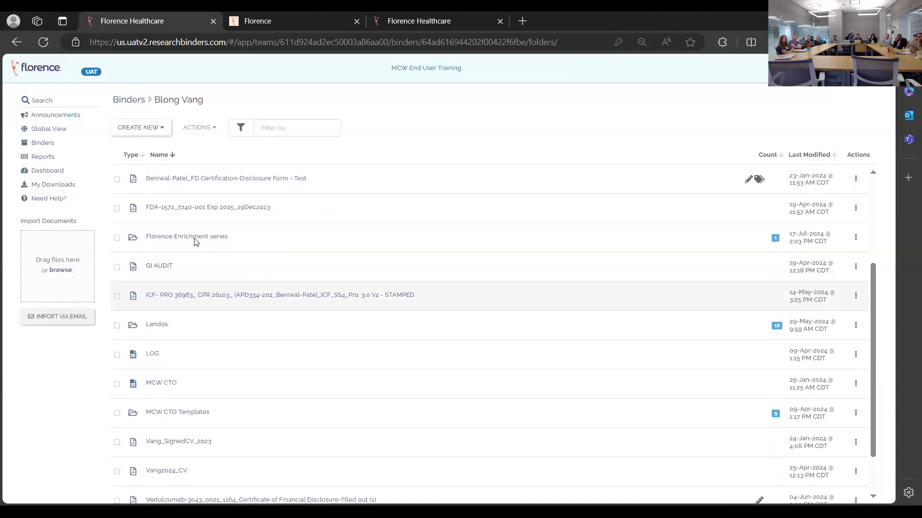
{"action": "left_click", "coordinate": [197, 238]}
{"action": "left_click", "coordinate": [172, 180]}
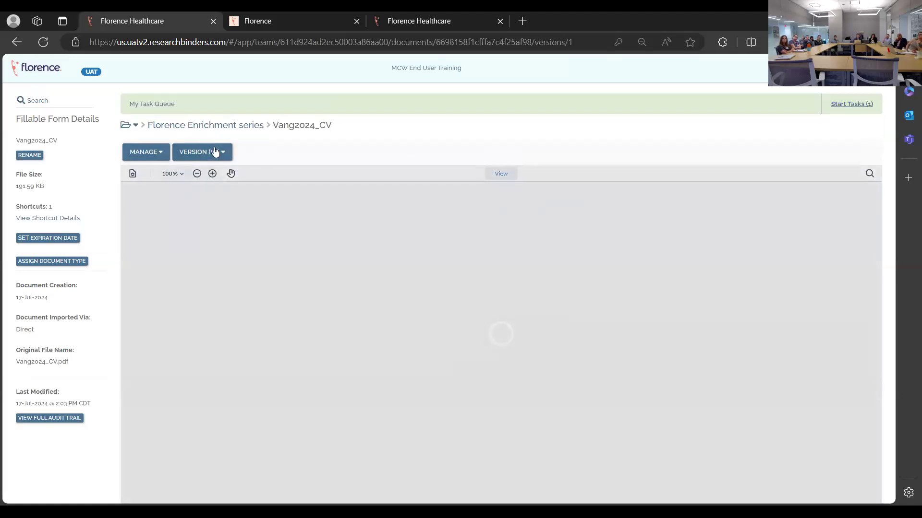
Upload the CITI Program certification PDF as Vang2024_CV version 2, reason 'Uploading updated document'
{"action": "left_click", "coordinate": [215, 152]}
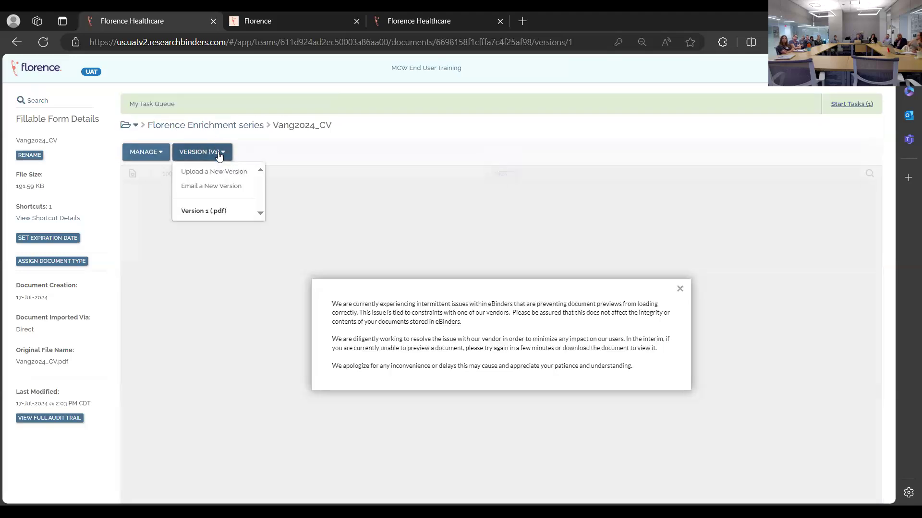
{"action": "left_click", "coordinate": [223, 171]}
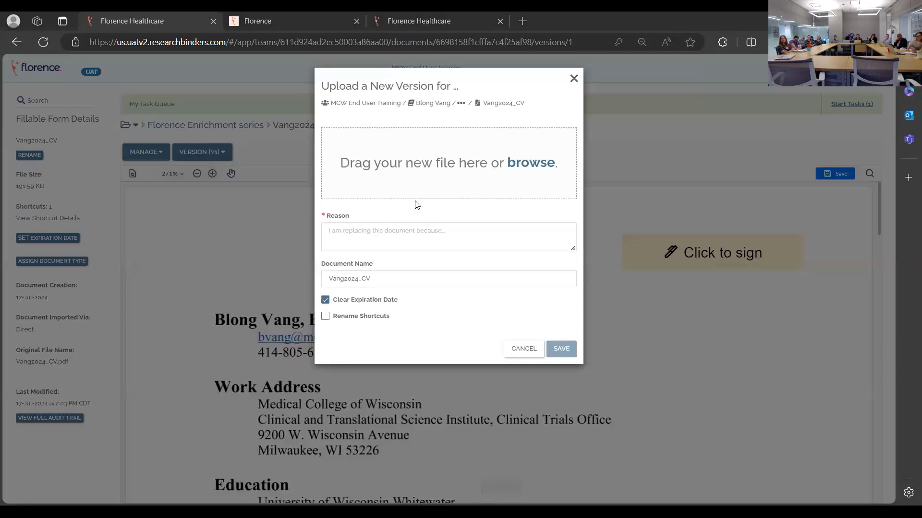
{"action": "left_click", "coordinate": [424, 263]}
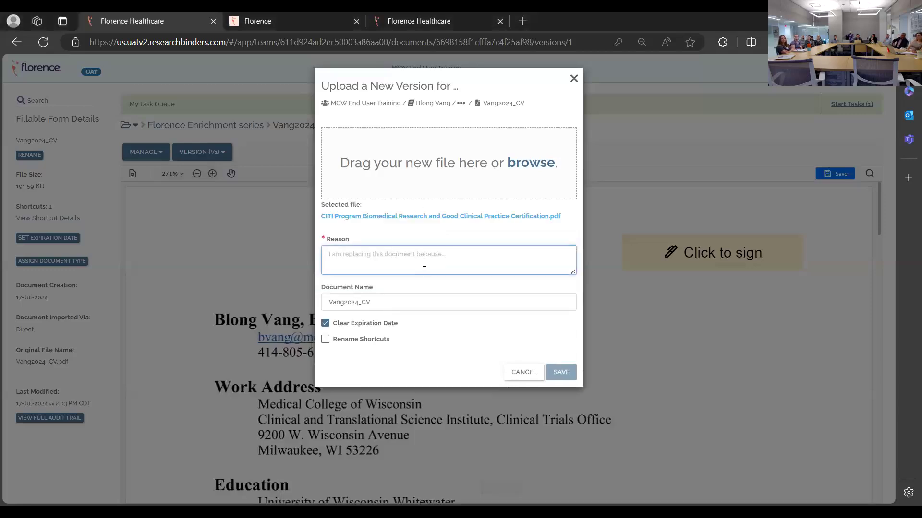
{"action": "type", "text": "Uploadin"}
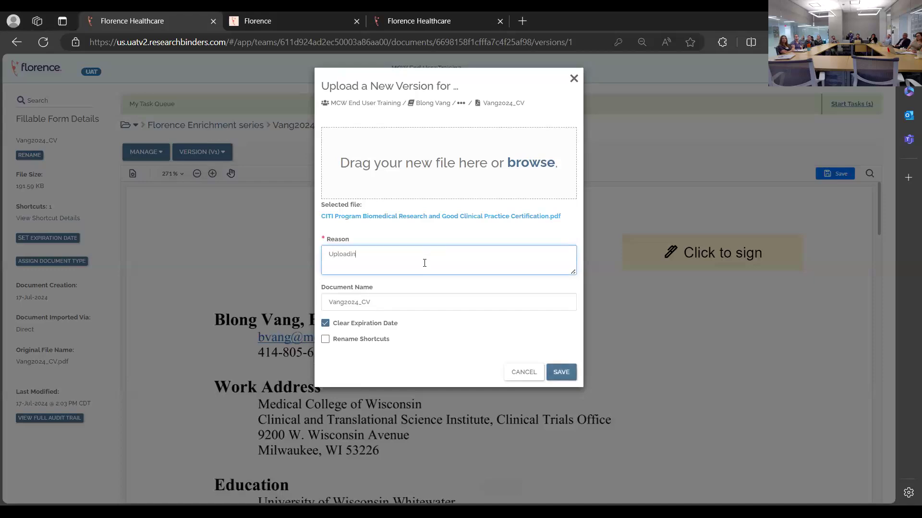
{"action": "type", "text": "g du"}
{"action": "key", "text": "BackSpace"}
{"action": "key", "text": "BackSpace"}
{"action": "type", "text": "updated documents"}
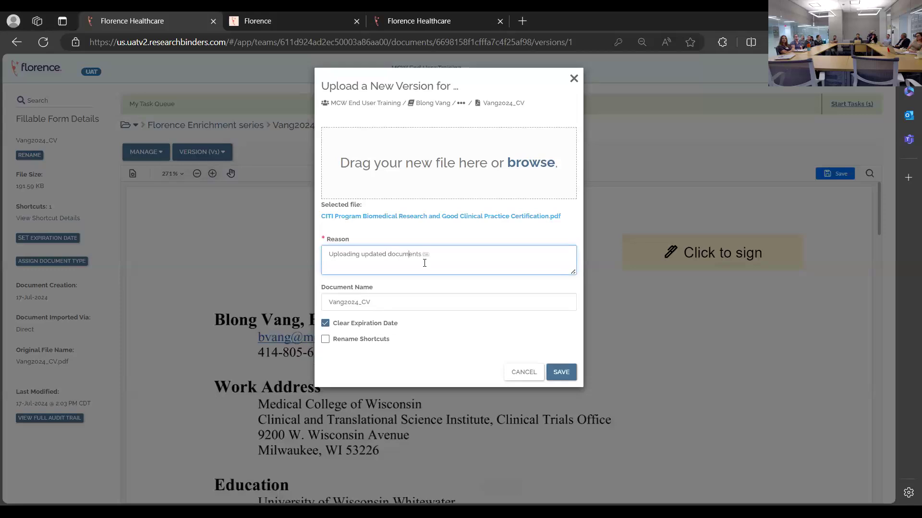
{"action": "key", "text": "BackSpace"}
{"action": "left_click", "coordinate": [560, 372]}
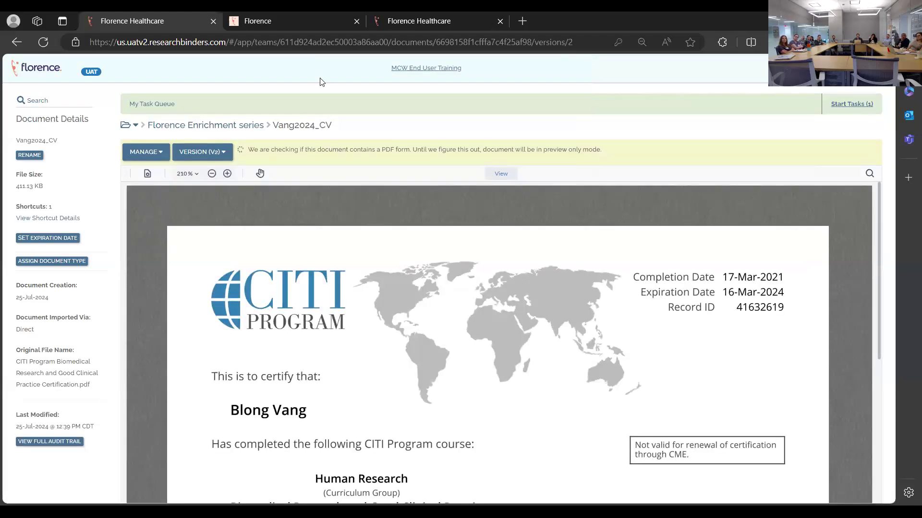
Open Vang2024_CV - Shortcut in CTSI CTO › 6.0 › 6.4 › 5. Study Staff Credentialing
{"action": "left_click", "coordinate": [423, 69]}
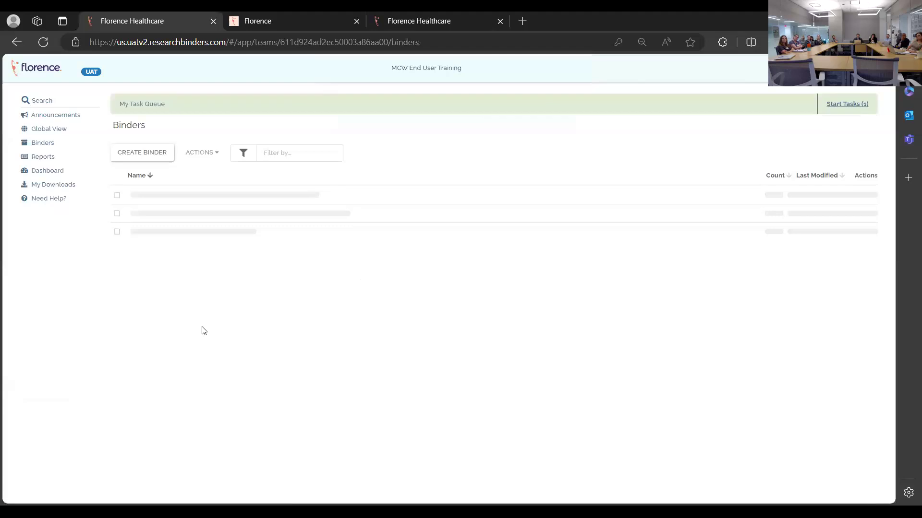
{"action": "scroll", "coordinate": [202, 329], "scroll_direction": "down", "scroll_amount": 4}
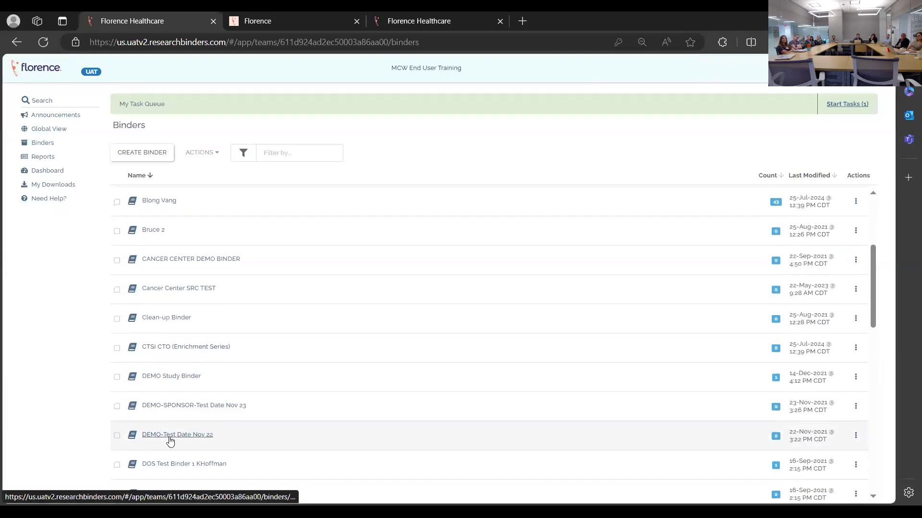
{"action": "left_click", "coordinate": [190, 351]}
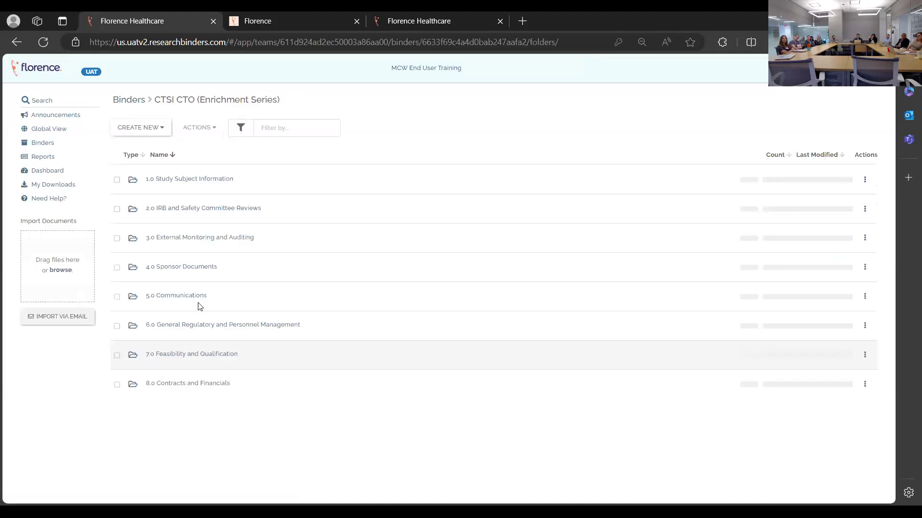
{"action": "left_click", "coordinate": [188, 327]}
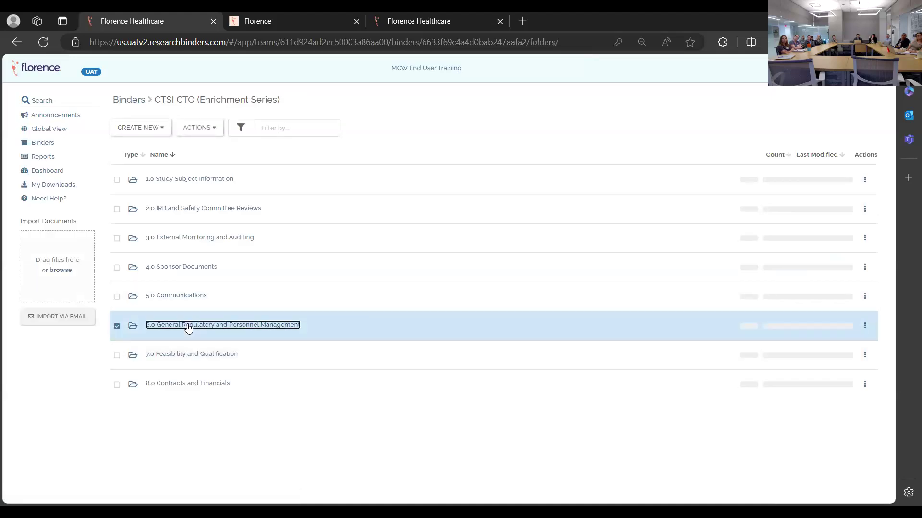
{"action": "left_click", "coordinate": [244, 330]}
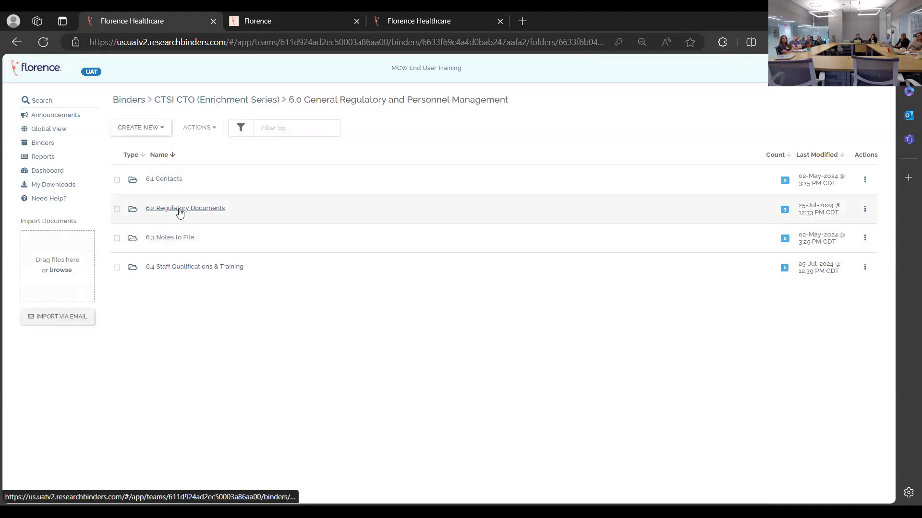
{"action": "left_click", "coordinate": [201, 267]}
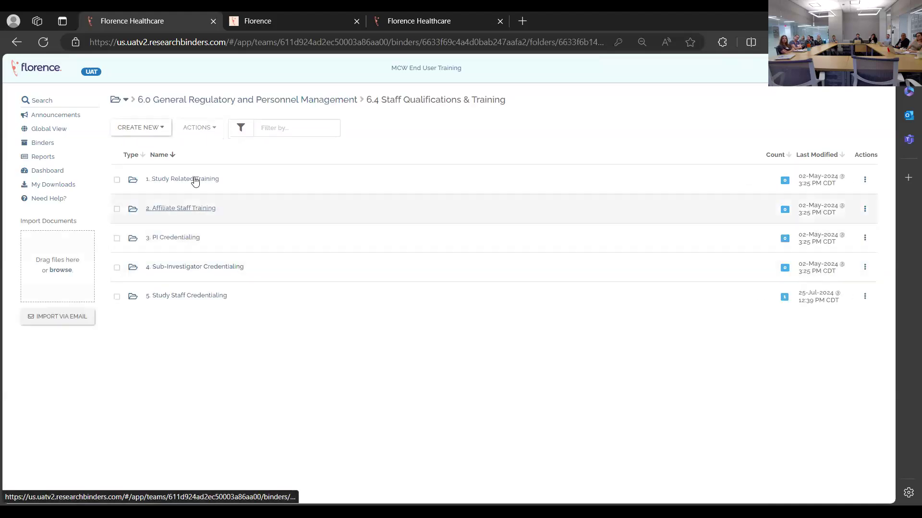
{"action": "left_click", "coordinate": [195, 296]}
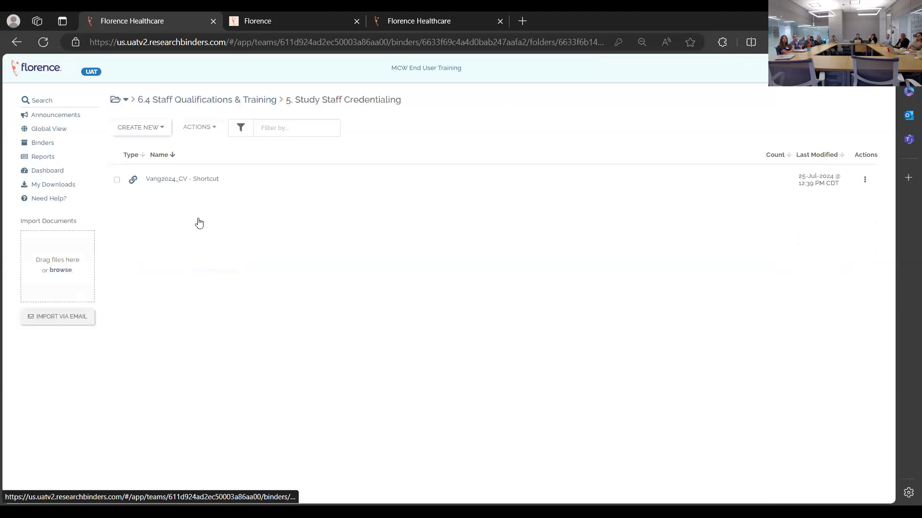
{"action": "left_click", "coordinate": [203, 183]}
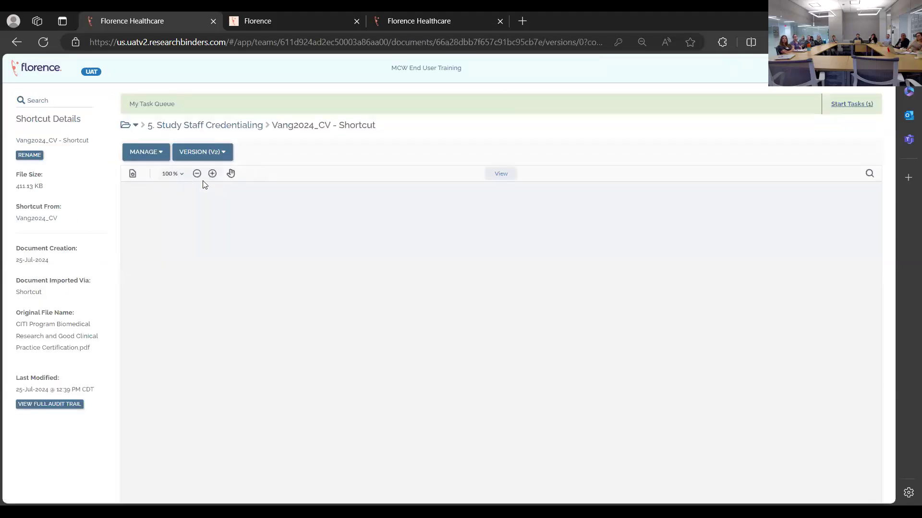
Check the shortcut's full audit trail for Original Document Version 2, then return to the folder
{"action": "scroll", "coordinate": [624, 288], "scroll_direction": "down", "scroll_amount": 1}
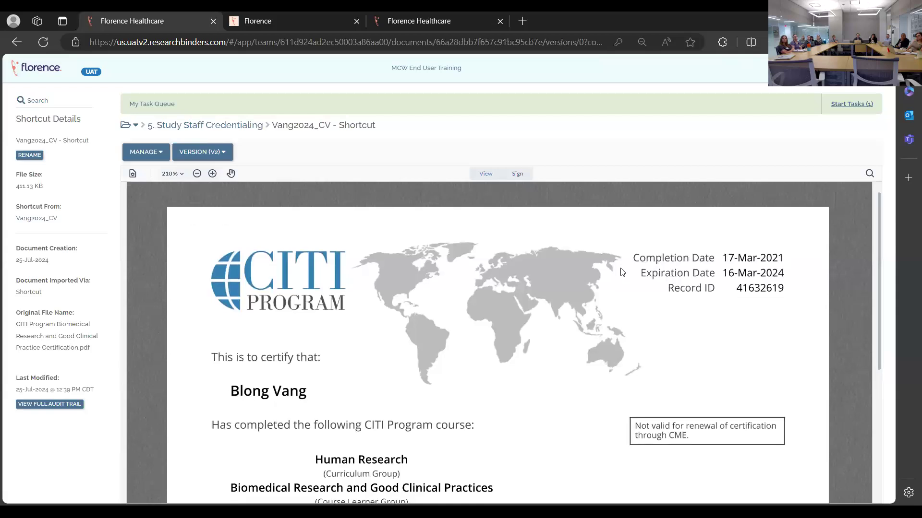
{"action": "scroll", "coordinate": [622, 272], "scroll_direction": "up", "scroll_amount": 2}
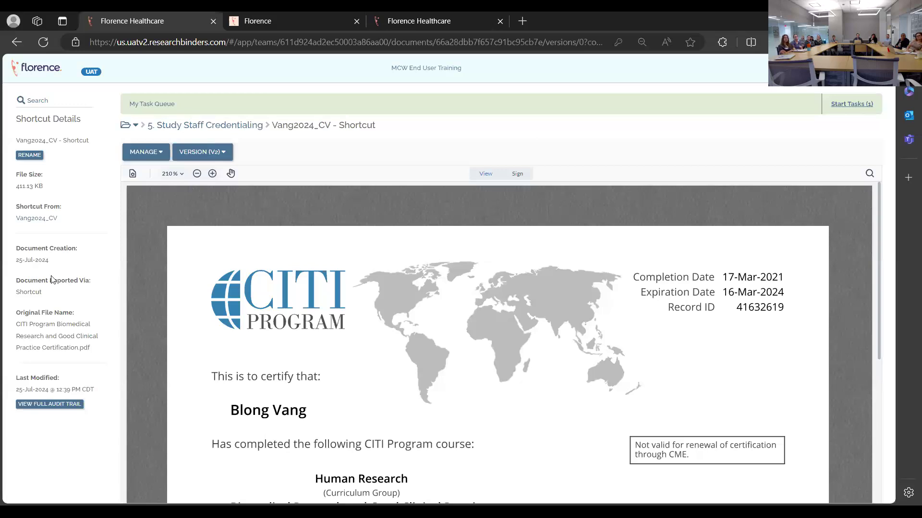
{"action": "left_click", "coordinate": [37, 408]}
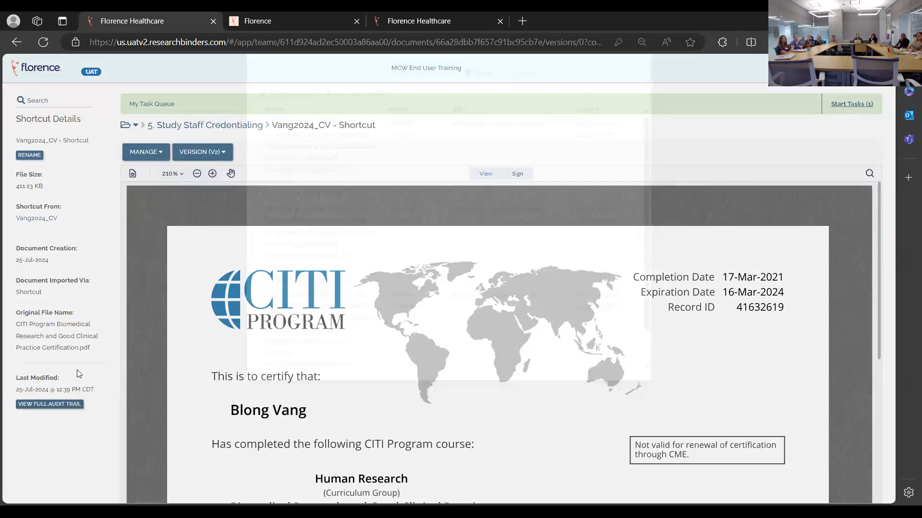
{"action": "scroll", "coordinate": [365, 309], "scroll_direction": "down", "scroll_amount": 5}
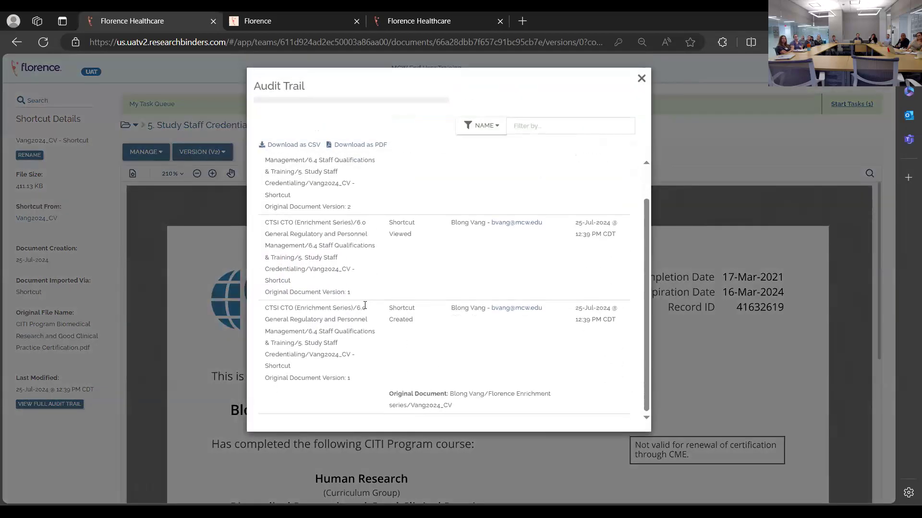
{"action": "scroll", "coordinate": [365, 305], "scroll_direction": "up", "scroll_amount": 1}
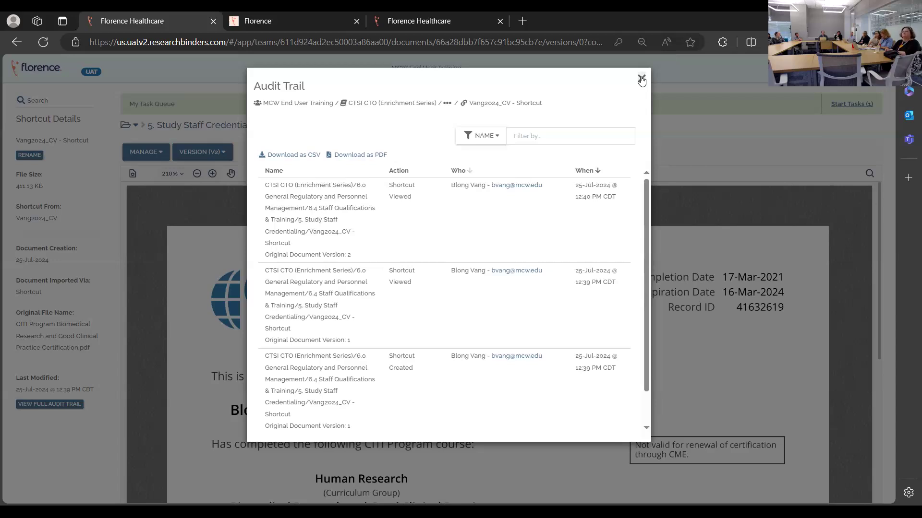
{"action": "left_click", "coordinate": [642, 78]}
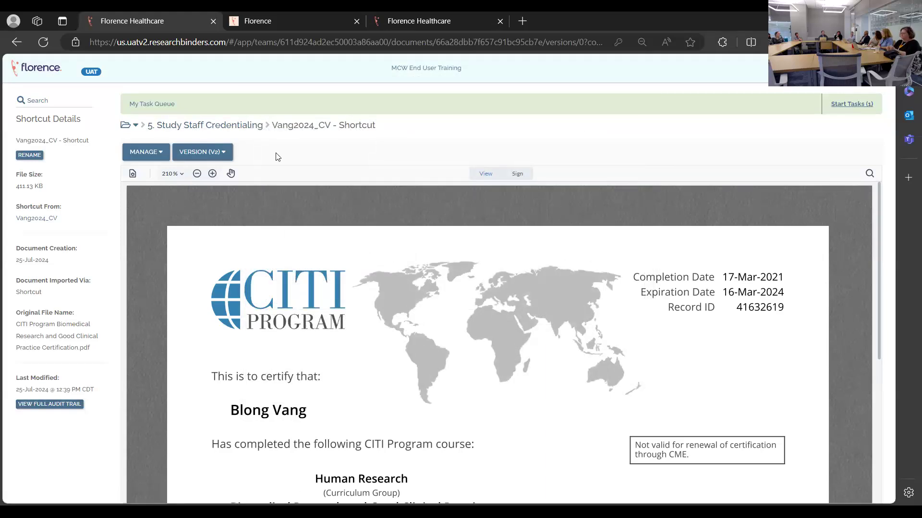
{"action": "left_click", "coordinate": [238, 128]}
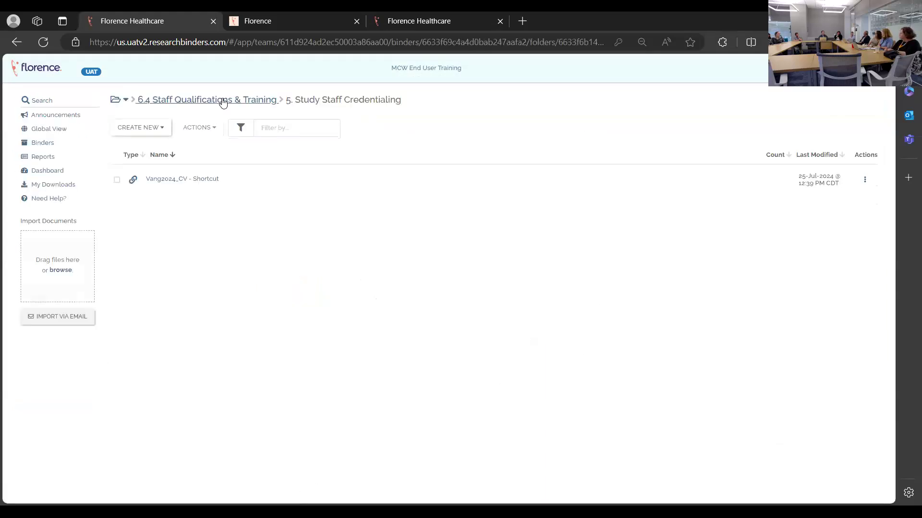
Go back up to the 6.4 Staff Qualifications & Training folder to see its five subfolders
{"action": "left_click", "coordinate": [224, 101]}
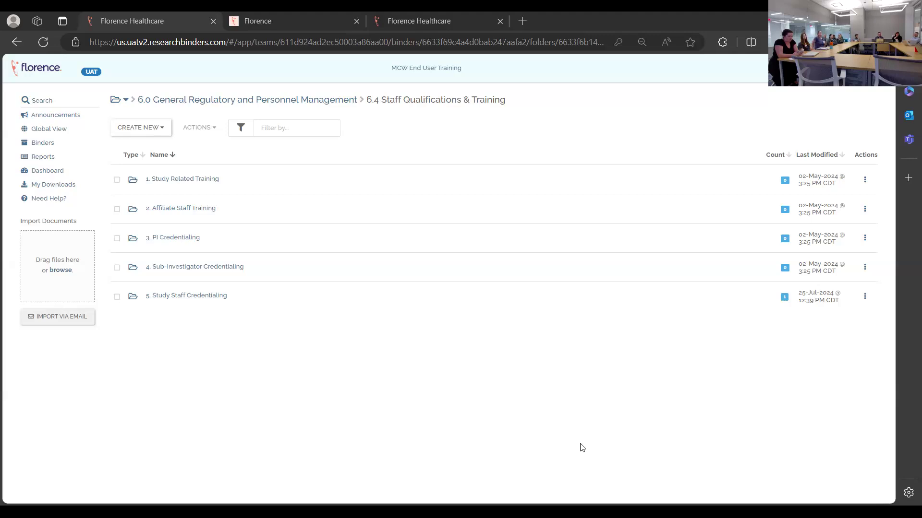
On the production Florence site, open the 3.0 MCW Central Resources Binder from the Binders list
{"action": "left_click", "coordinate": [373, 24]}
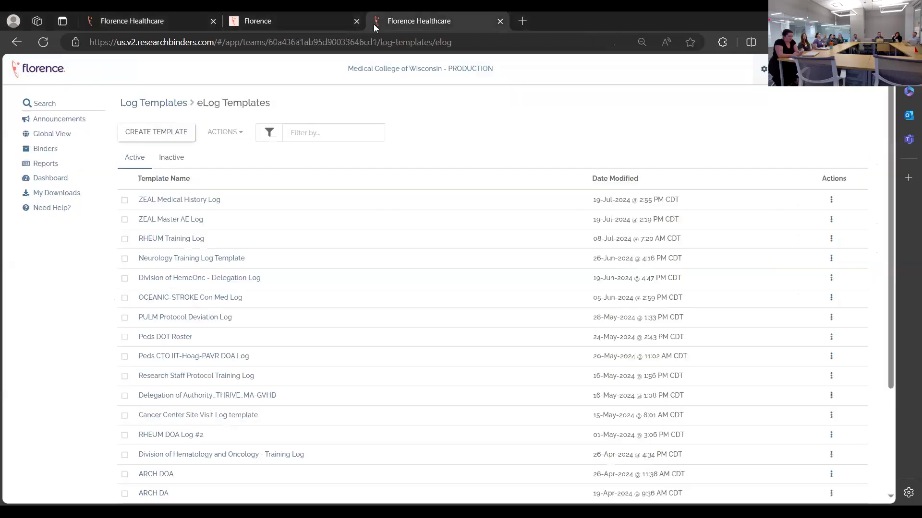
{"action": "left_click", "coordinate": [408, 78]}
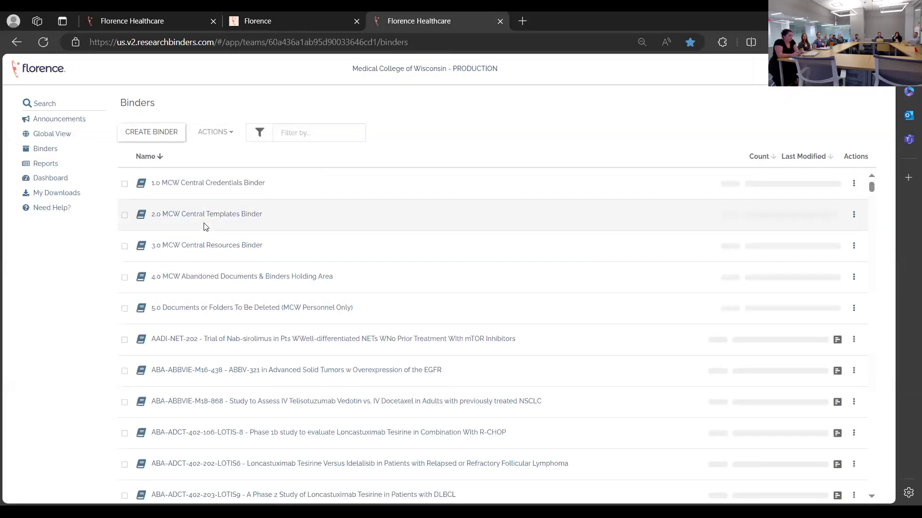
{"action": "left_click", "coordinate": [215, 247]}
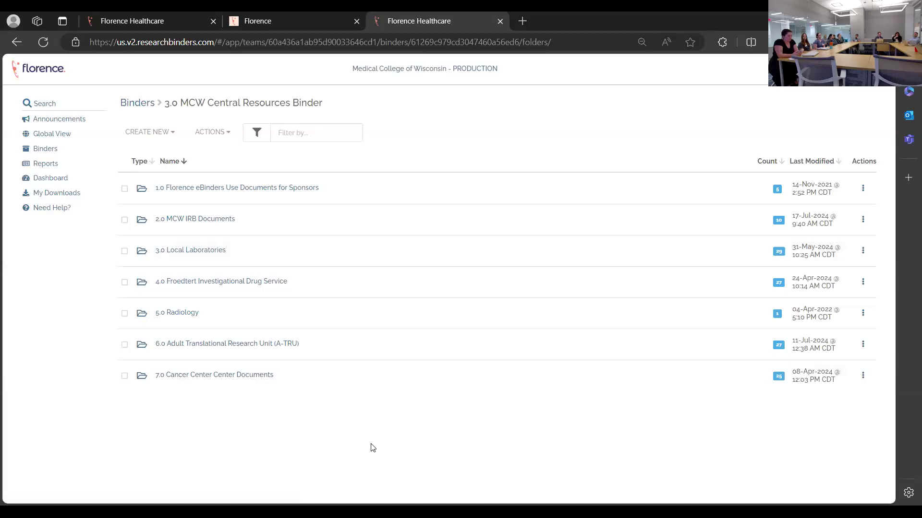